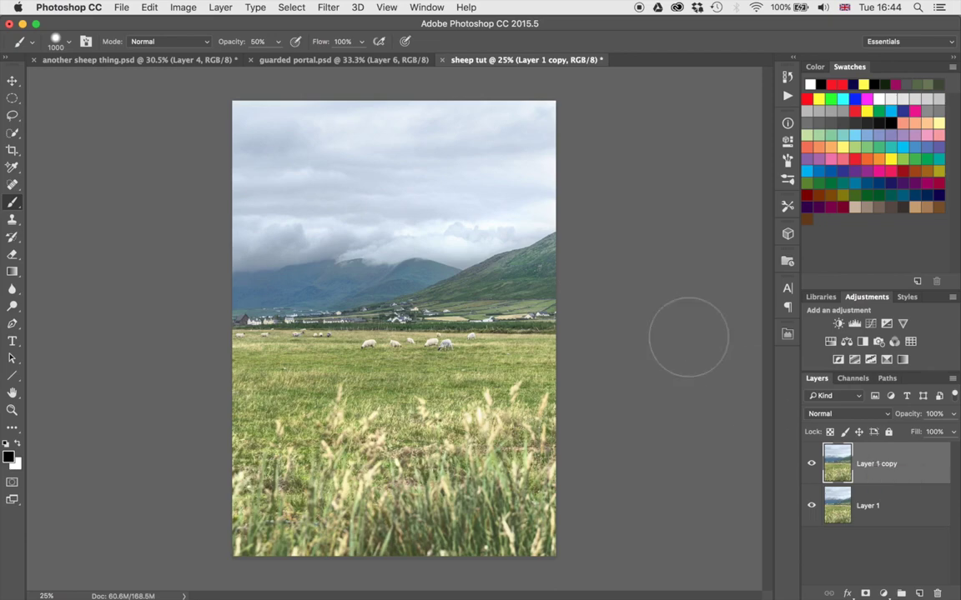
- Apply the Nik Collection Color Efex Pro 4 Tonal Contrast filter to Layer 1 copy, using the split preview to compare the effect
{"action": "left_click", "coordinate": [333, 5]}
{"action": "mouse_move", "coordinate": [388, 310]}
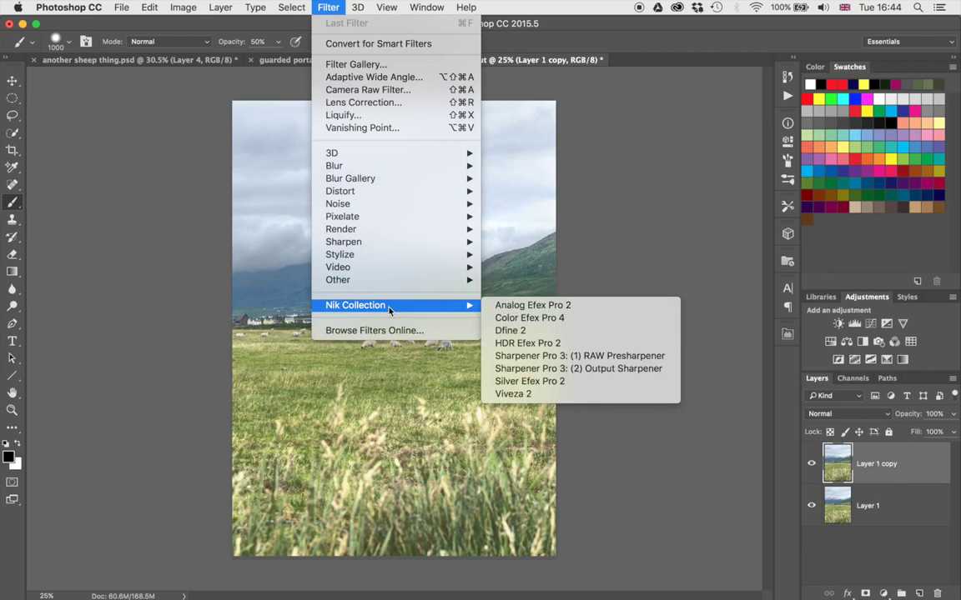
{"action": "left_click", "coordinate": [527, 318]}
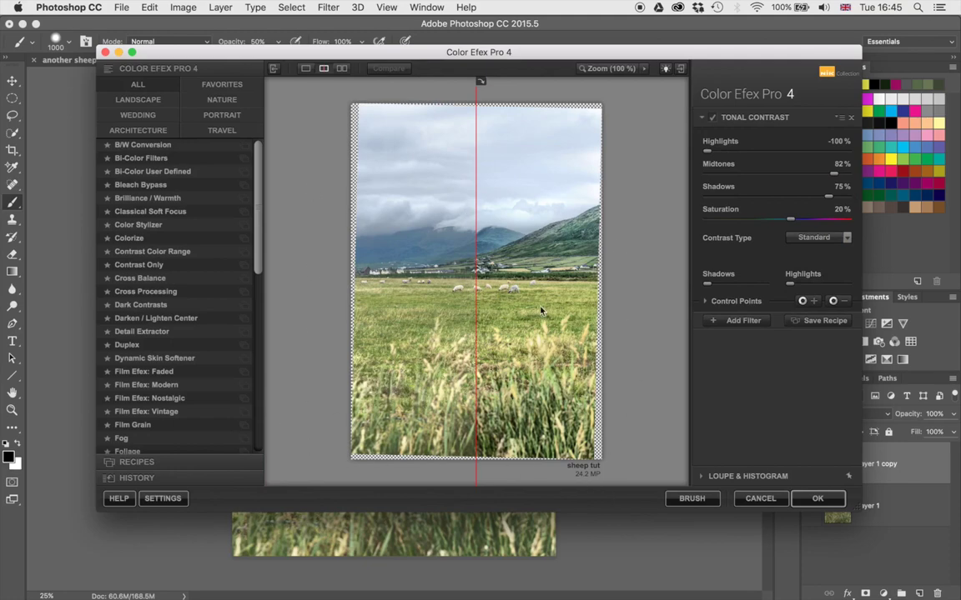
{"action": "left_click_drag", "start_coordinate": [477, 301], "coordinate": [619, 379]}
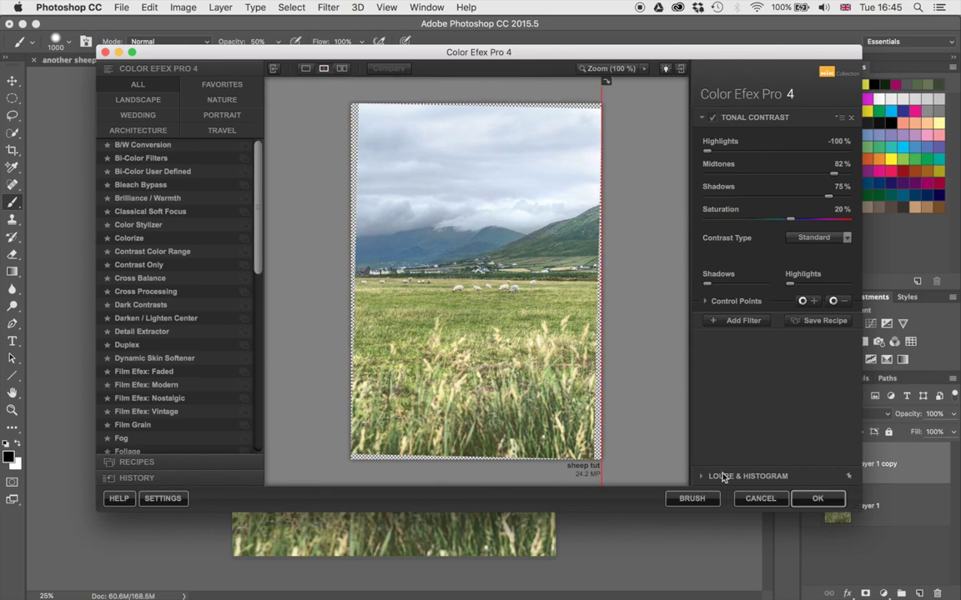
{"action": "left_click", "coordinate": [815, 498]}
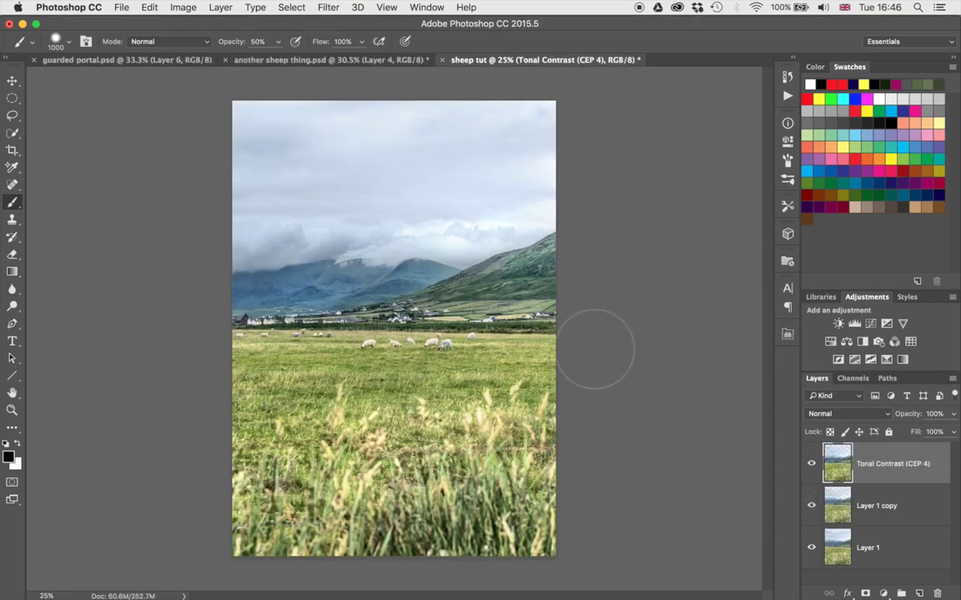
- Compare the image with and without the Tonal Contrast layer, both close up on the sheep and hills and zoomed out
{"action": "left_click", "coordinate": [811, 464]}
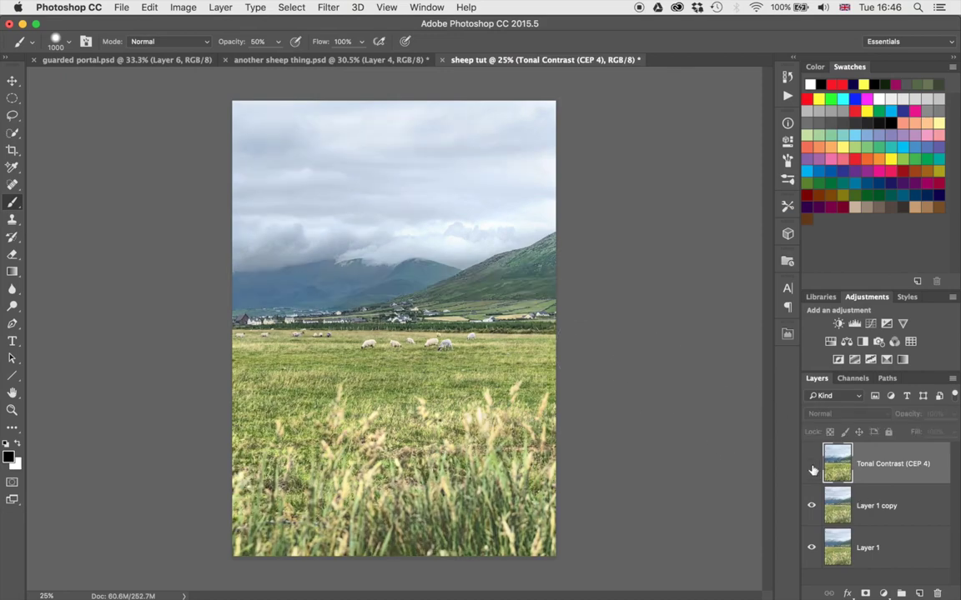
{"action": "left_click", "coordinate": [811, 464]}
{"action": "left_click", "coordinate": [811, 465]}
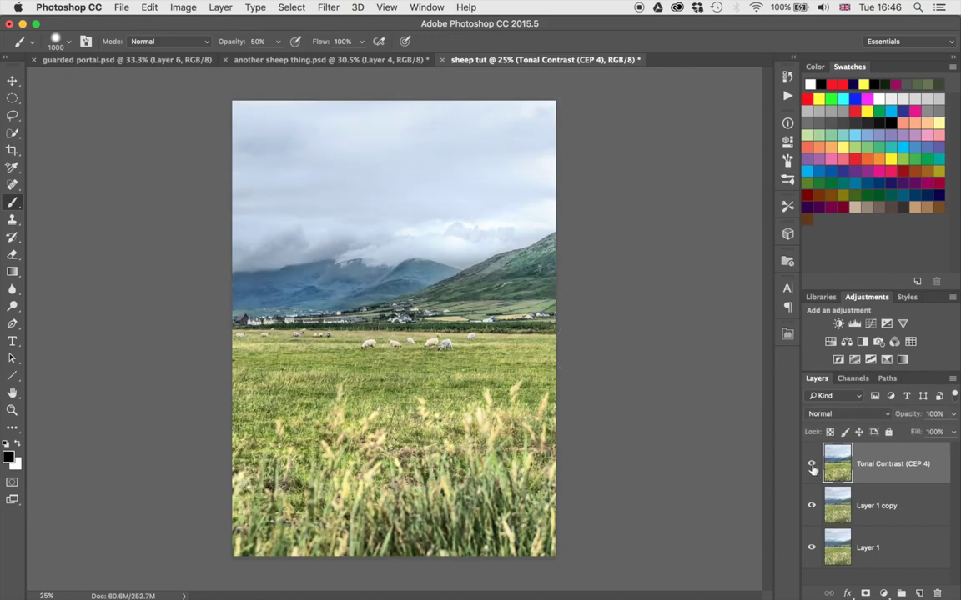
{"action": "key", "text": "super+plus"}
{"action": "key", "text": "super+plus"}
{"action": "key", "text": "super+plus"}
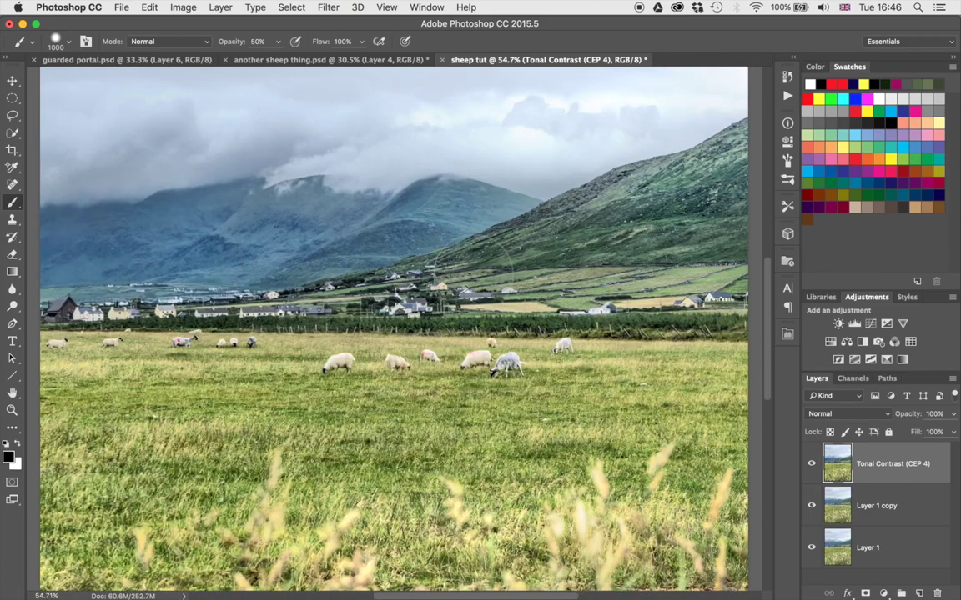
{"action": "left_click", "coordinate": [812, 467]}
{"action": "left_click", "coordinate": [812, 468]}
{"action": "left_click", "coordinate": [812, 468]}
{"action": "left_click", "coordinate": [813, 467]}
{"action": "left_click", "coordinate": [812, 468]}
{"action": "scroll", "coordinate": [621, 346], "scroll_direction": "down", "scroll_amount": 5}
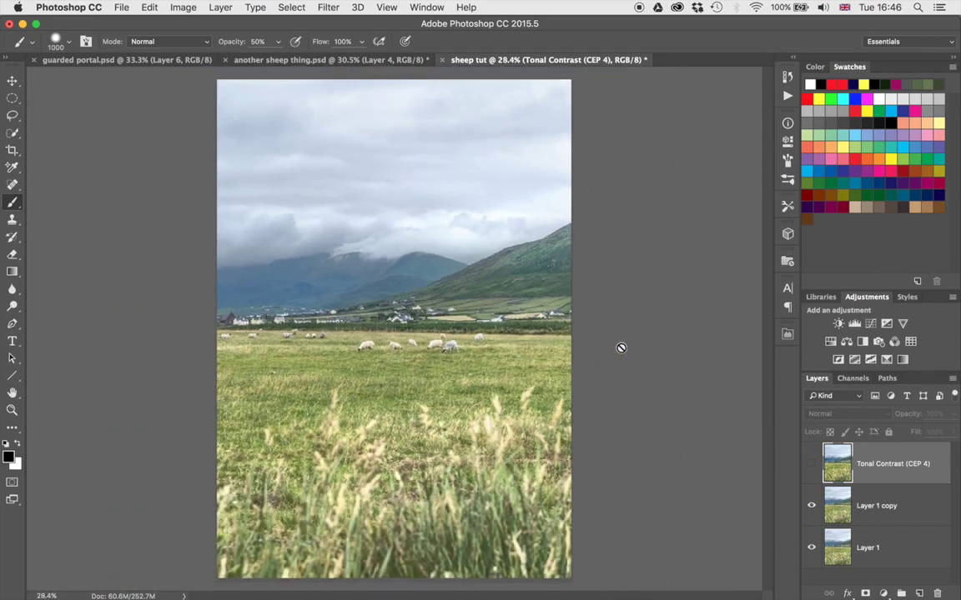
{"action": "scroll", "coordinate": [621, 348], "scroll_direction": "down", "scroll_amount": 2}
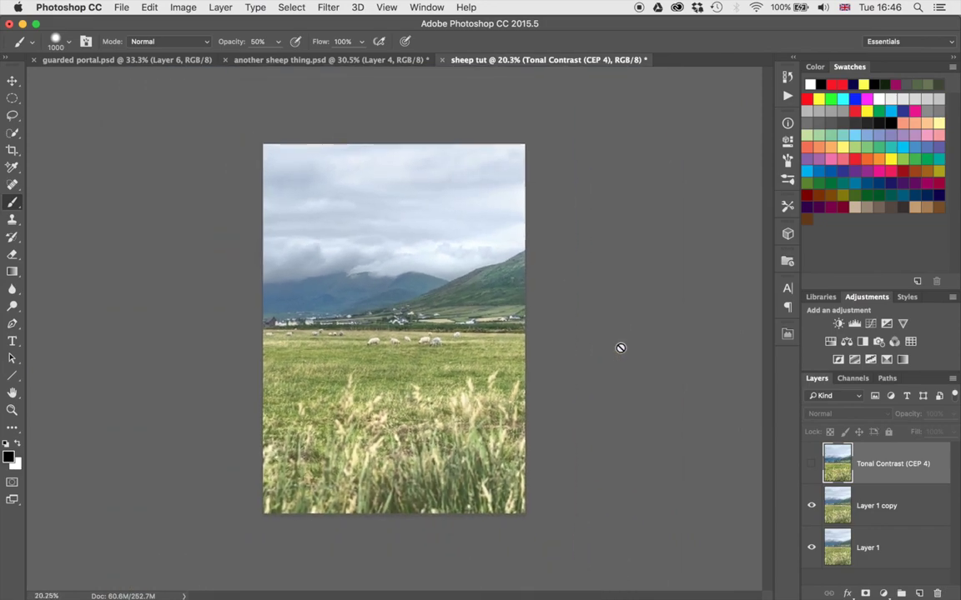
{"action": "left_click", "coordinate": [813, 466]}
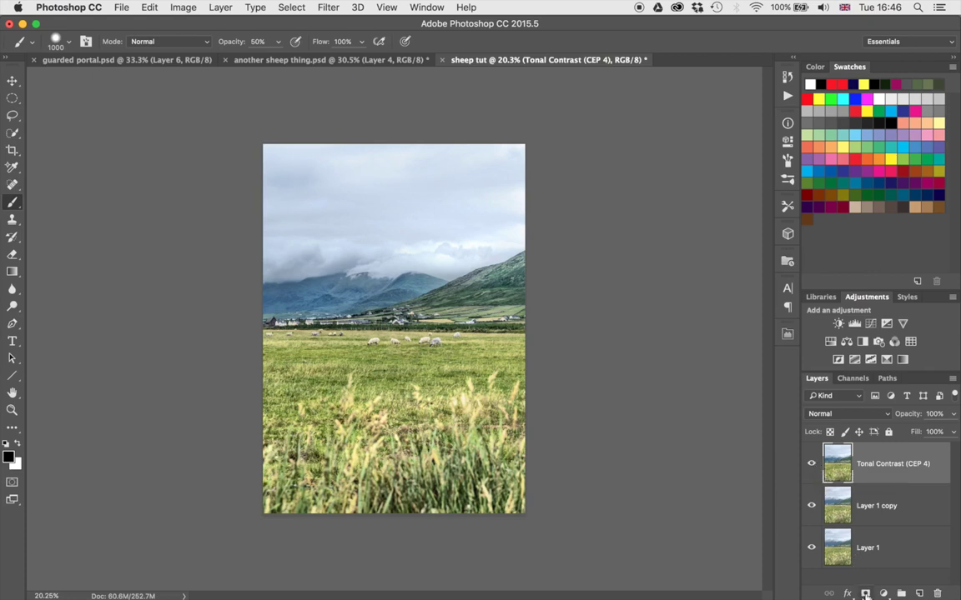
- Add a black mask to the Tonal Contrast layer and paint white over the sky and mountains with a 1500 px brush at 70% opacity
{"action": "left_click", "coordinate": [866, 594]}
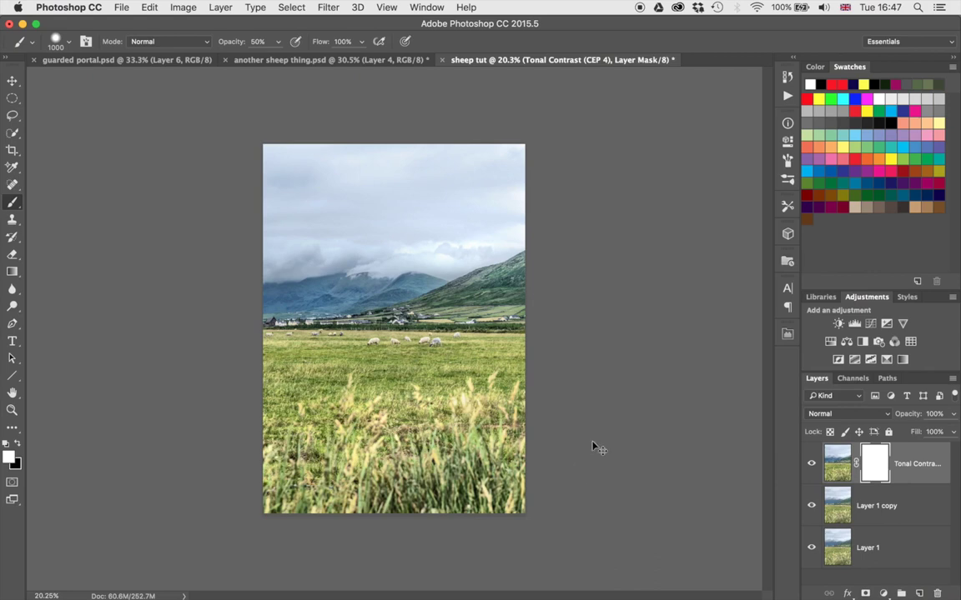
{"action": "key", "text": "super+i"}
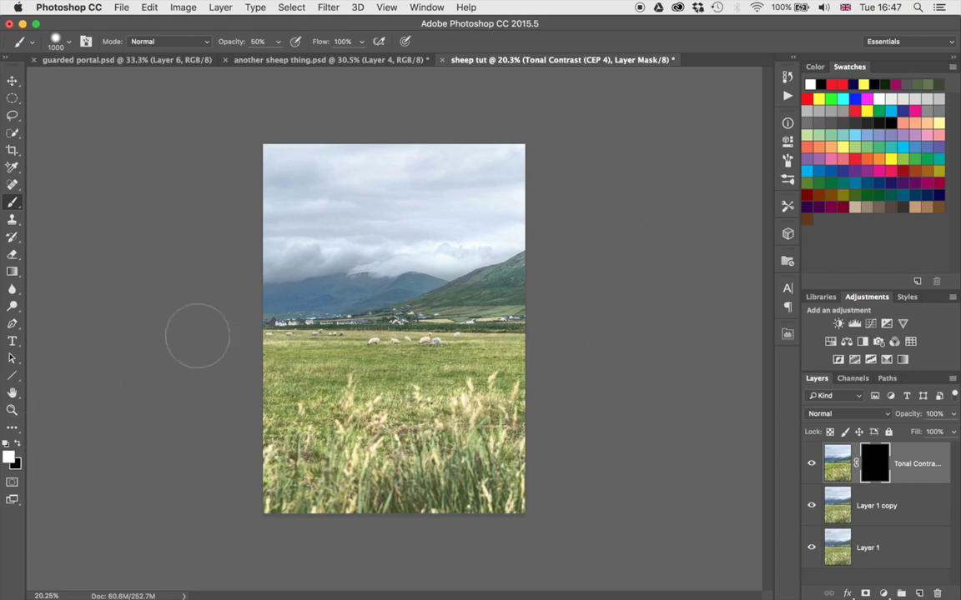
{"action": "key", "text": "bracketright"}
{"action": "key", "text": "bracketright"}
{"action": "key", "text": "bracketright"}
{"action": "key", "text": "bracketright"}
{"action": "key", "text": "bracketright"}
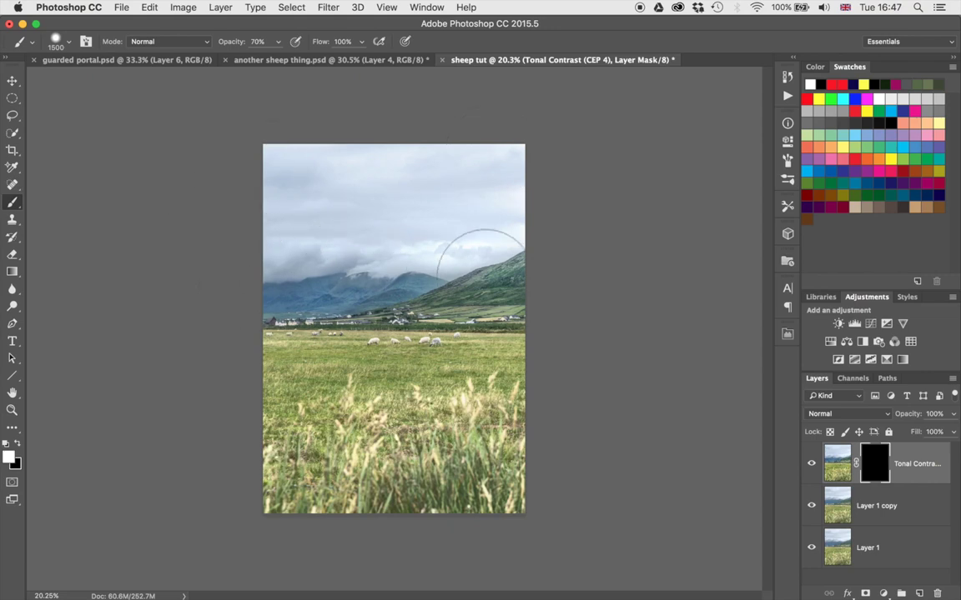
{"action": "mouse_move", "coordinate": [300, 231]}
{"action": "left_mouse_down"}
{"action": "mouse_move", "coordinate": [327, 243]}
{"action": "mouse_move", "coordinate": [563, 234]}
{"action": "left_mouse_up"}
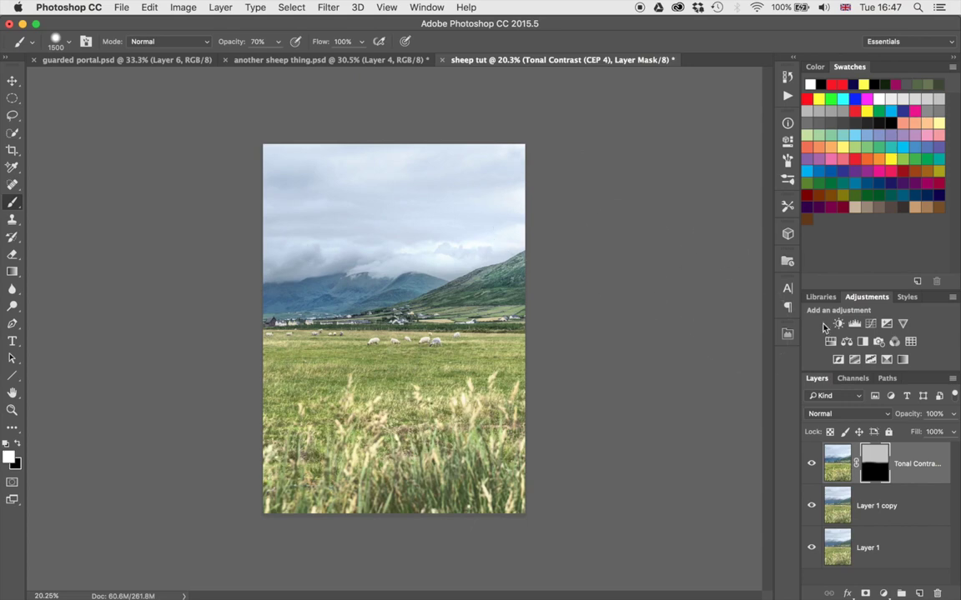
- Add a Curves adjustment layer above the Tonal Contrast layer and bend its RGB curve downward at the midtones to darken the image
{"action": "left_click", "coordinate": [872, 325]}
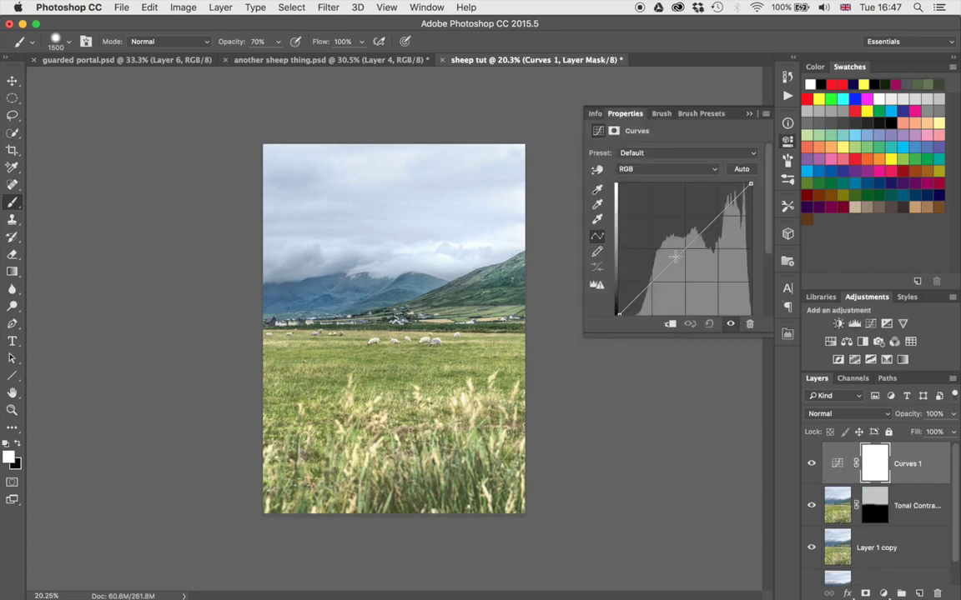
{"action": "left_click_drag", "start_coordinate": [677, 260], "coordinate": [687, 271]}
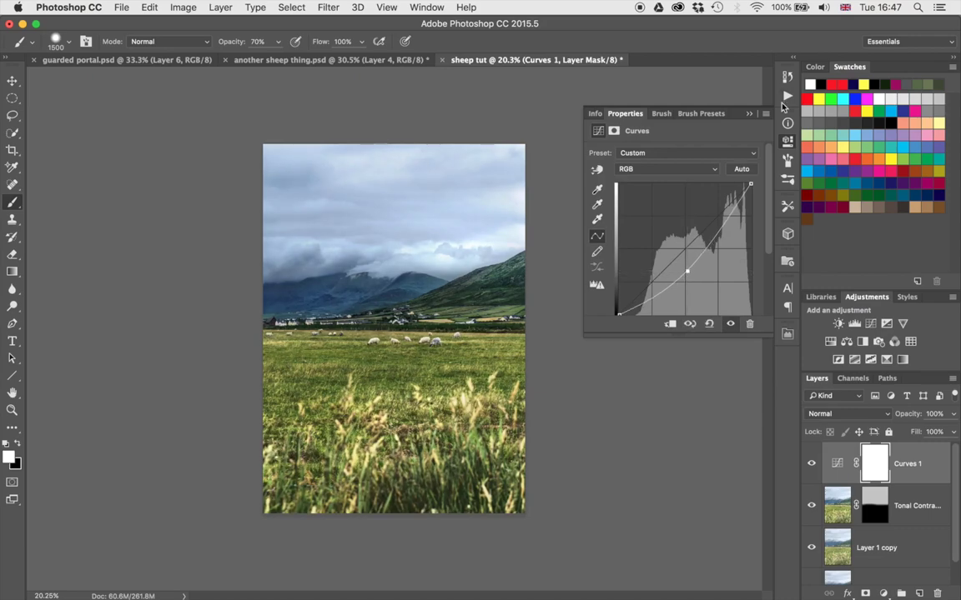
{"action": "left_click", "coordinate": [749, 114]}
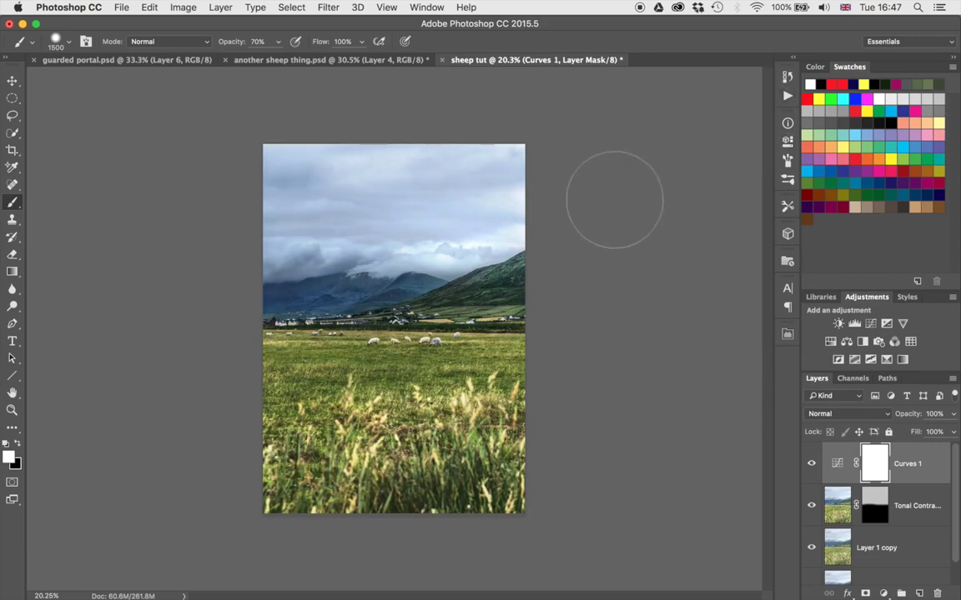
- Invert the Curves mask to black and paint the darkening onto the sky in white with the 1500 px brush at 50% opacity
{"action": "key", "text": "super+i"}
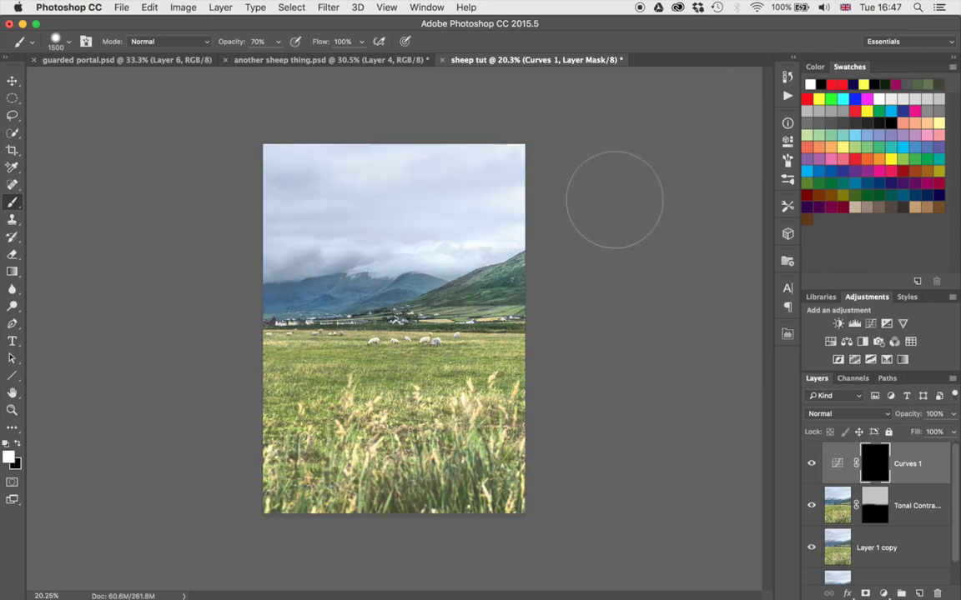
{"action": "mouse_move", "coordinate": [528, 175]}
{"action": "left_mouse_down"}
{"action": "mouse_move", "coordinate": [302, 166]}
{"action": "mouse_move", "coordinate": [340, 179]}
{"action": "mouse_move", "coordinate": [235, 243]}
{"action": "mouse_move", "coordinate": [280, 223]}
{"action": "mouse_move", "coordinate": [440, 226]}
{"action": "mouse_move", "coordinate": [424, 225]}
{"action": "mouse_move", "coordinate": [532, 203]}
{"action": "mouse_move", "coordinate": [466, 157]}
{"action": "mouse_move", "coordinate": [382, 154]}
{"action": "left_mouse_up"}
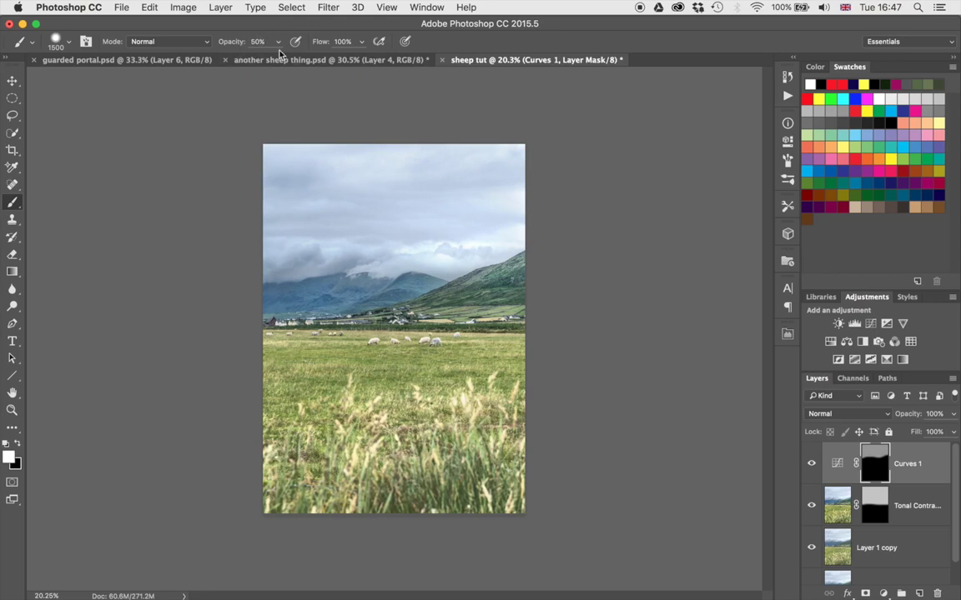
{"action": "mouse_move", "coordinate": [399, 233]}
{"action": "left_mouse_down"}
{"action": "mouse_move", "coordinate": [255, 237]}
{"action": "mouse_move", "coordinate": [256, 170]}
{"action": "mouse_move", "coordinate": [374, 155]}
{"action": "mouse_move", "coordinate": [522, 157]}
{"action": "mouse_move", "coordinate": [414, 233]}
{"action": "mouse_move", "coordinate": [440, 234]}
{"action": "mouse_move", "coordinate": [541, 178]}
{"action": "mouse_move", "coordinate": [469, 234]}
{"action": "mouse_move", "coordinate": [470, 265]}
{"action": "mouse_move", "coordinate": [510, 273]}
{"action": "mouse_move", "coordinate": [417, 273]}
{"action": "mouse_move", "coordinate": [522, 283]}
{"action": "mouse_move", "coordinate": [555, 267]}
{"action": "mouse_move", "coordinate": [501, 231]}
{"action": "mouse_move", "coordinate": [499, 214]}
{"action": "mouse_move", "coordinate": [278, 167]}
{"action": "mouse_move", "coordinate": [257, 192]}
{"action": "mouse_move", "coordinate": [258, 234]}
{"action": "mouse_move", "coordinate": [460, 214]}
{"action": "mouse_move", "coordinate": [526, 173]}
{"action": "mouse_move", "coordinate": [334, 135]}
{"action": "mouse_move", "coordinate": [288, 159]}
{"action": "mouse_move", "coordinate": [456, 181]}
{"action": "left_mouse_up"}
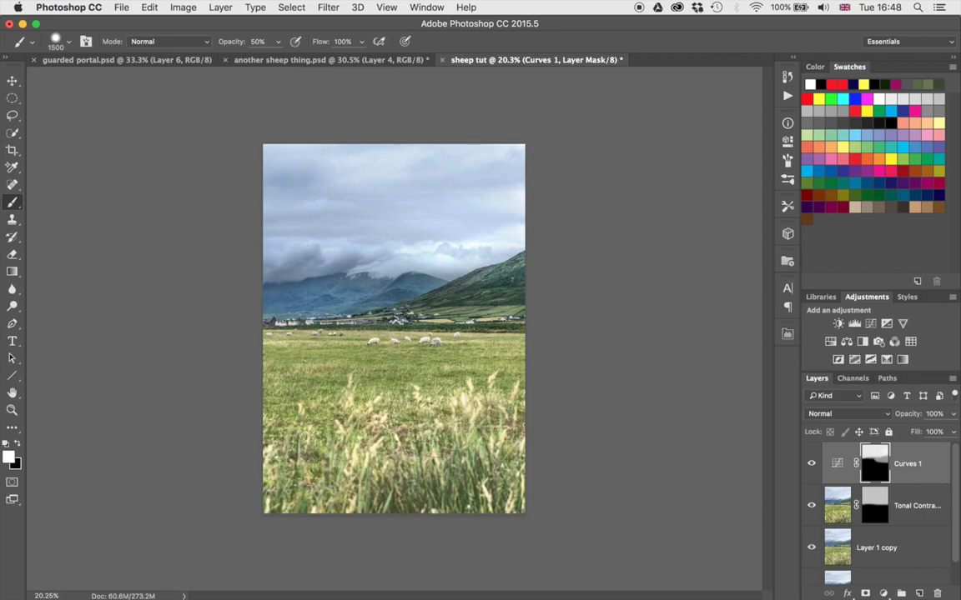
- Try darkening a patch of foreground grass through the Curves mask at 50% brush opacity, and paint it back out with black
{"action": "scroll", "coordinate": [439, 408], "scroll_direction": "up", "scroll_amount": 10}
{"action": "scroll", "coordinate": [439, 407], "scroll_direction": "down", "scroll_amount": 8}
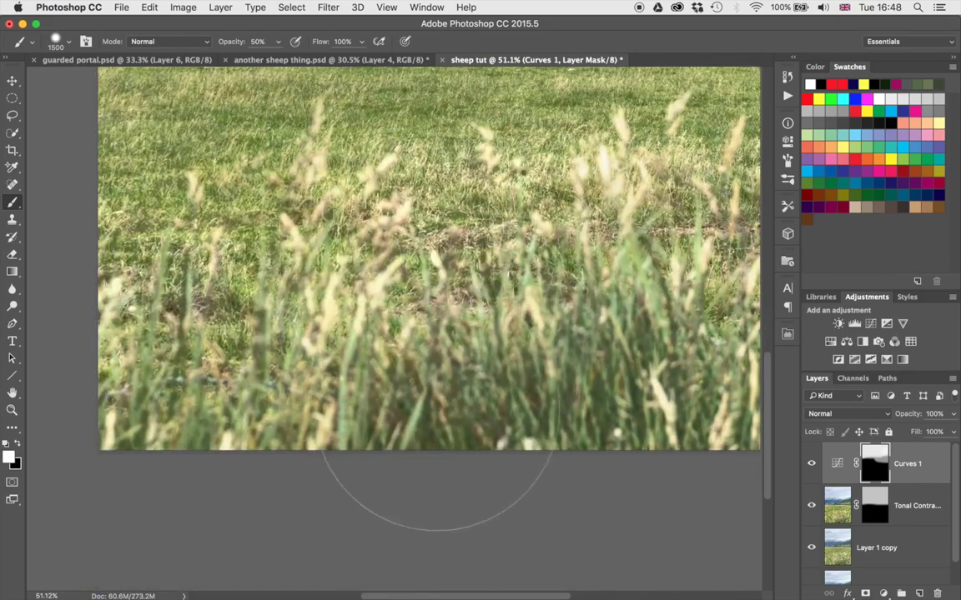
{"action": "scroll", "coordinate": [579, 450], "scroll_direction": "right", "scroll_amount": 5}
{"action": "scroll", "coordinate": [576, 354], "scroll_direction": "left", "scroll_amount": 3}
{"action": "scroll", "coordinate": [576, 355], "scroll_direction": "up", "scroll_amount": 2}
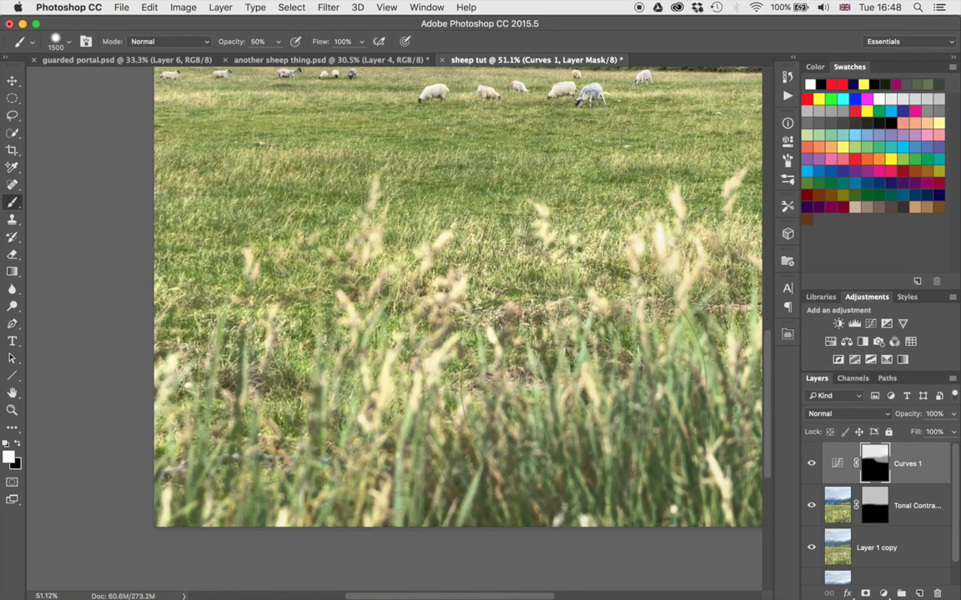
{"action": "left_click", "coordinate": [540, 297]}
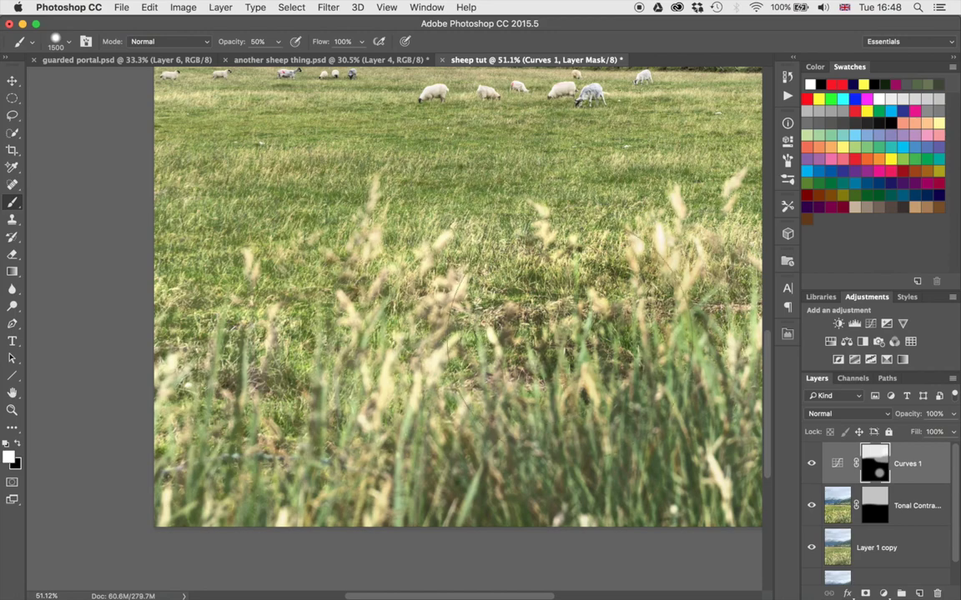
{"action": "key", "text": "x"}
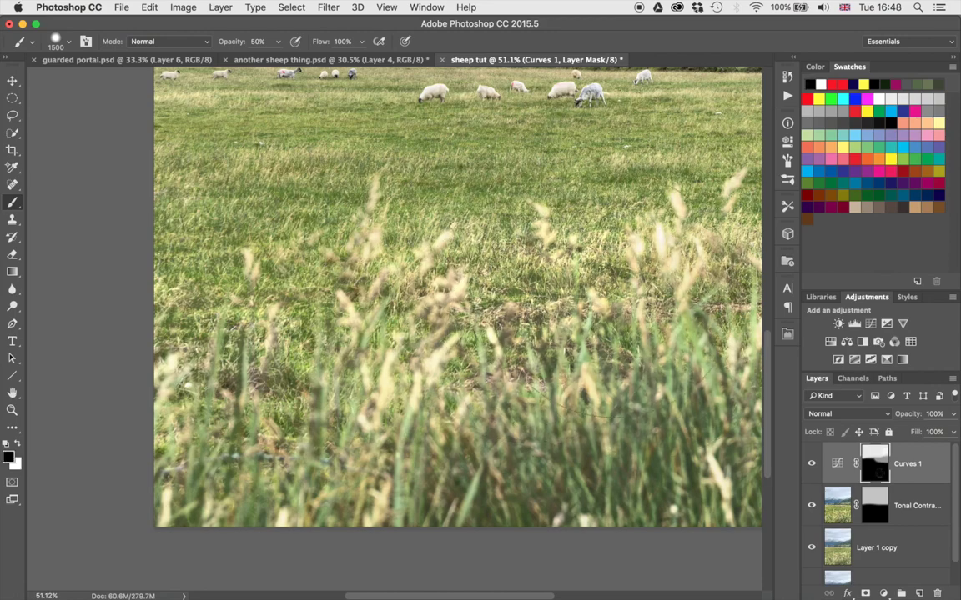
{"action": "key", "text": "super+minus"}
{"action": "key", "text": "super+minus"}
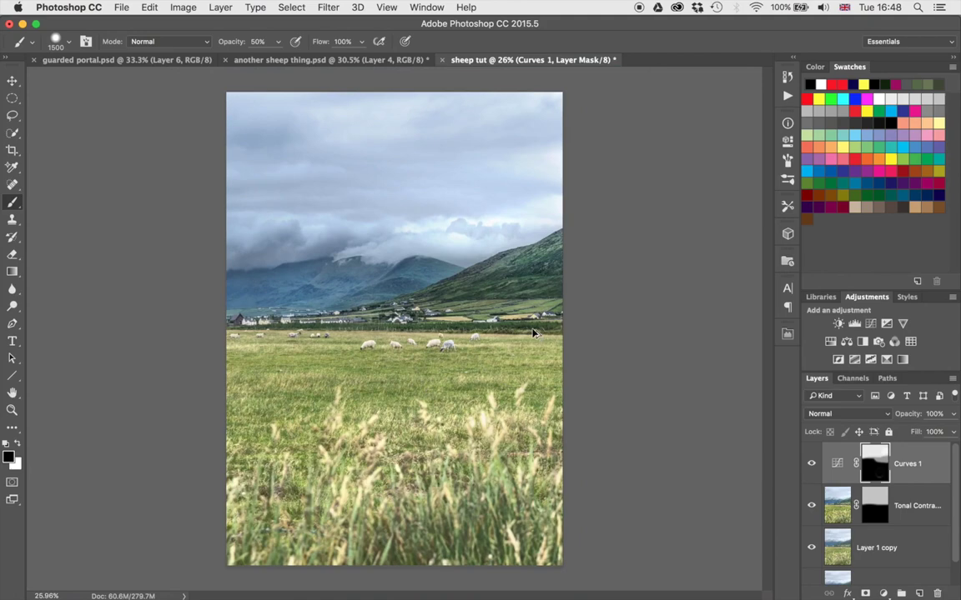
- Stamp all visible layers onto a new layer on top and convert it to a smart object
{"action": "key", "text": "super+alt+shift+e"}
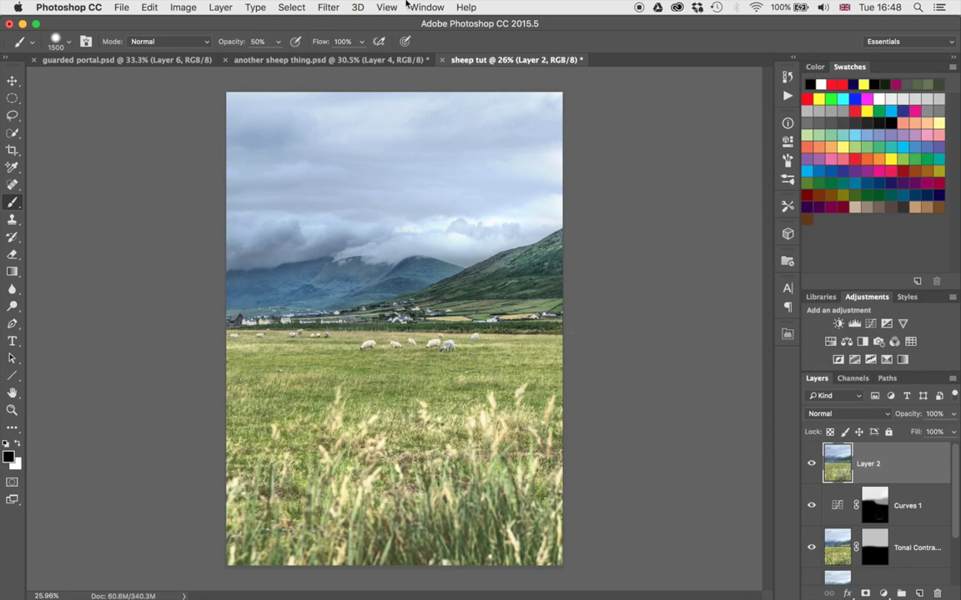
{"action": "right_click", "coordinate": [926, 463]}
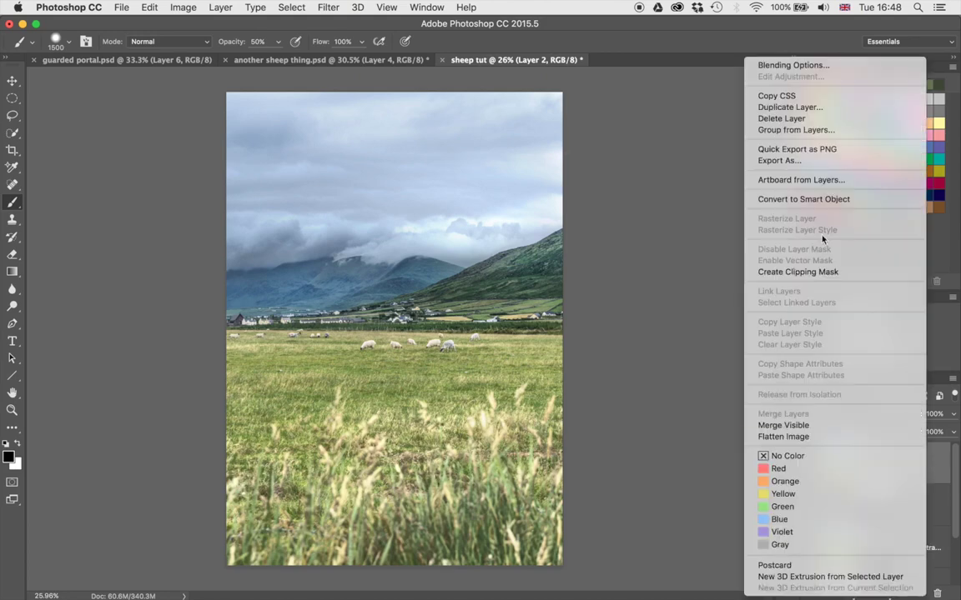
{"action": "left_click", "coordinate": [801, 199]}
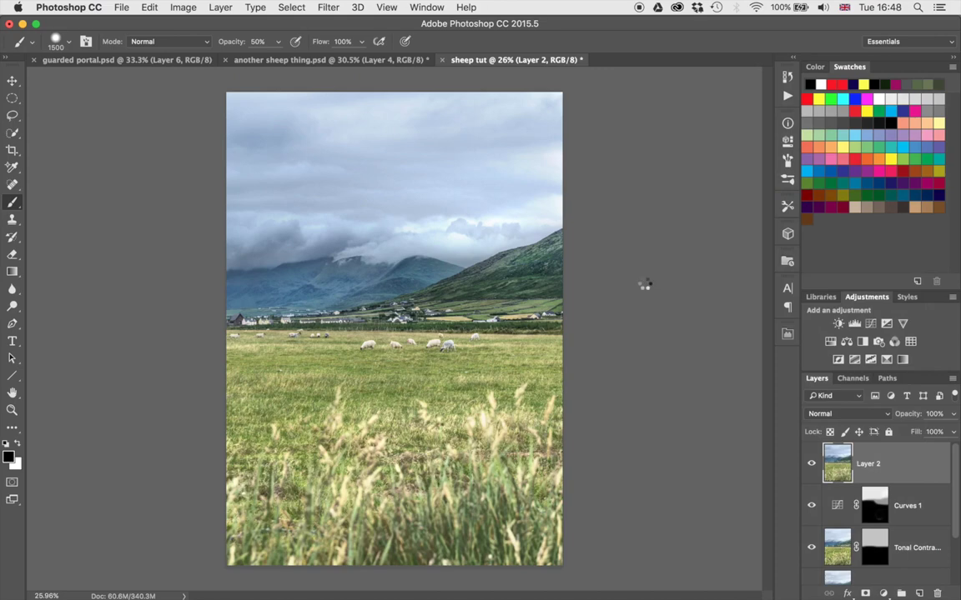
- Apply a Gaussian Blur smart filter with a 4.6 pixel radius to Layer 2, and recheck its settings without changing them
{"action": "left_click", "coordinate": [328, 7]}
{"action": "mouse_move", "coordinate": [367, 167]}
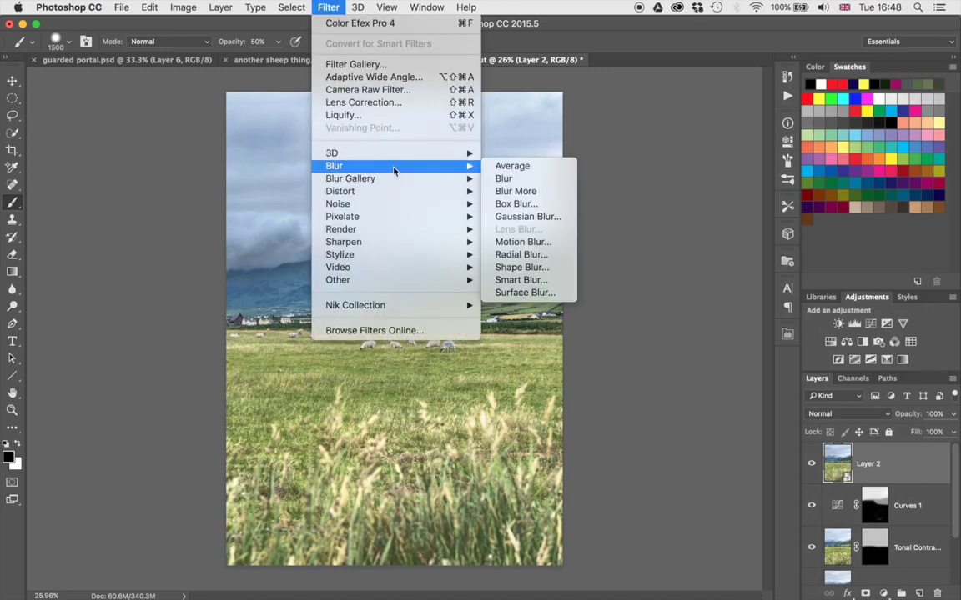
{"action": "left_click", "coordinate": [538, 216]}
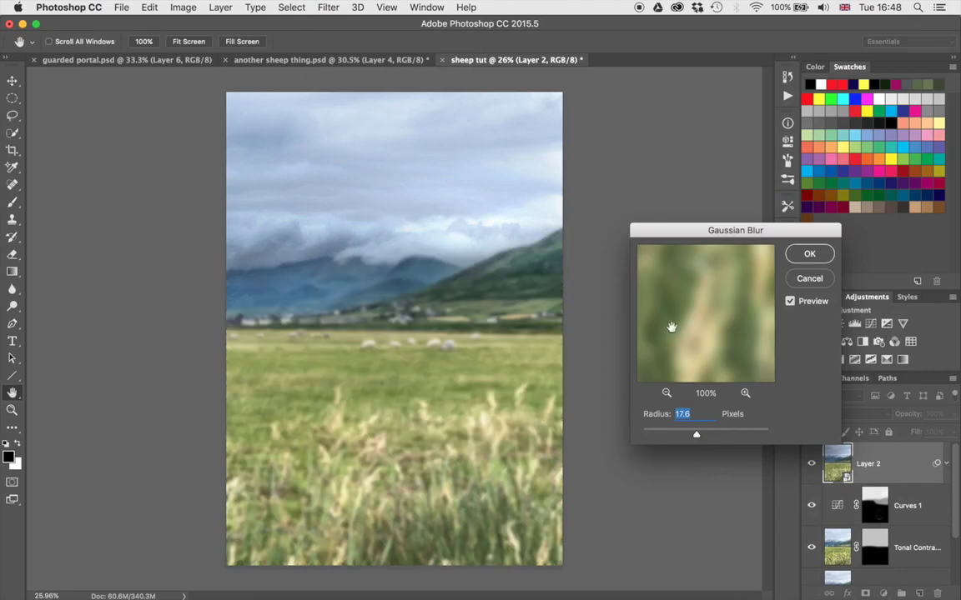
{"action": "mouse_move", "coordinate": [696, 434]}
{"action": "left_mouse_down"}
{"action": "mouse_move", "coordinate": [673, 434]}
{"action": "mouse_move", "coordinate": [683, 435]}
{"action": "left_mouse_up"}
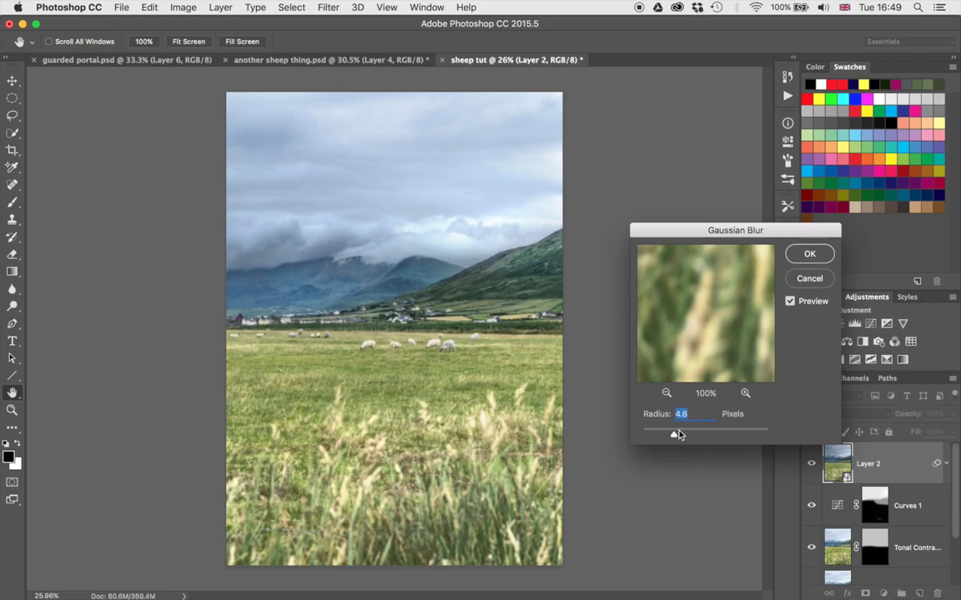
{"action": "left_click", "coordinate": [809, 253]}
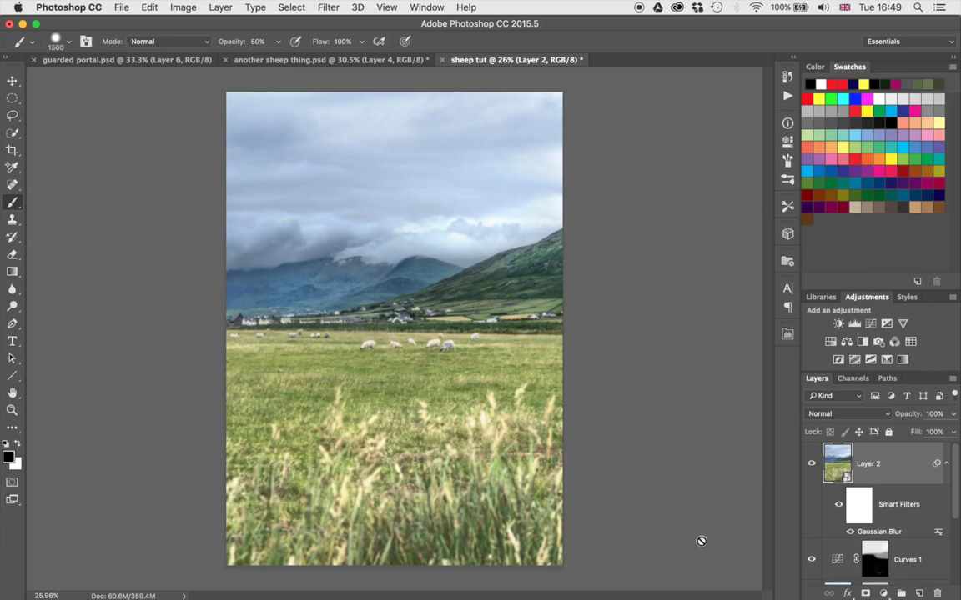
{"action": "double_click", "coordinate": [880, 537]}
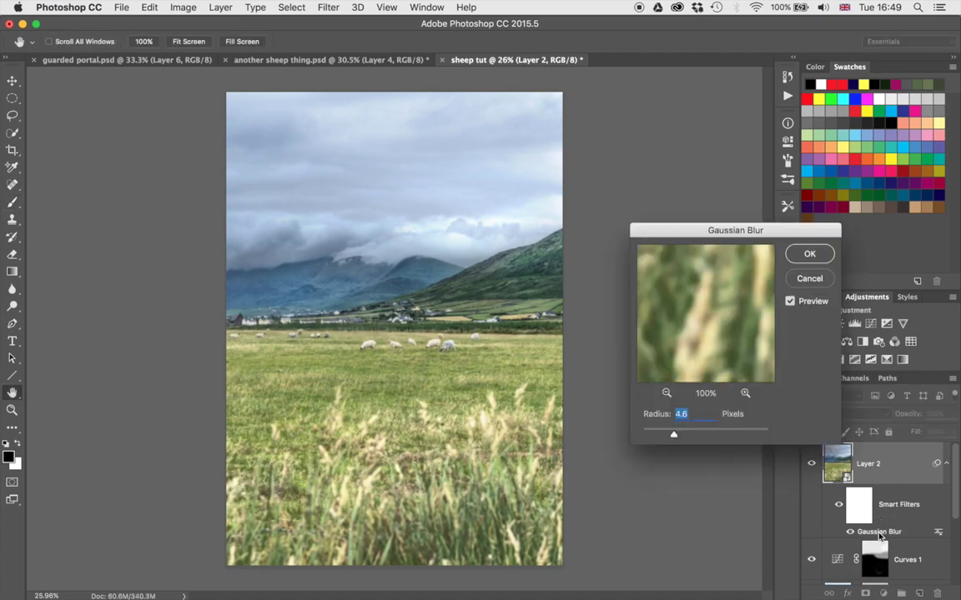
{"action": "left_click", "coordinate": [807, 280]}
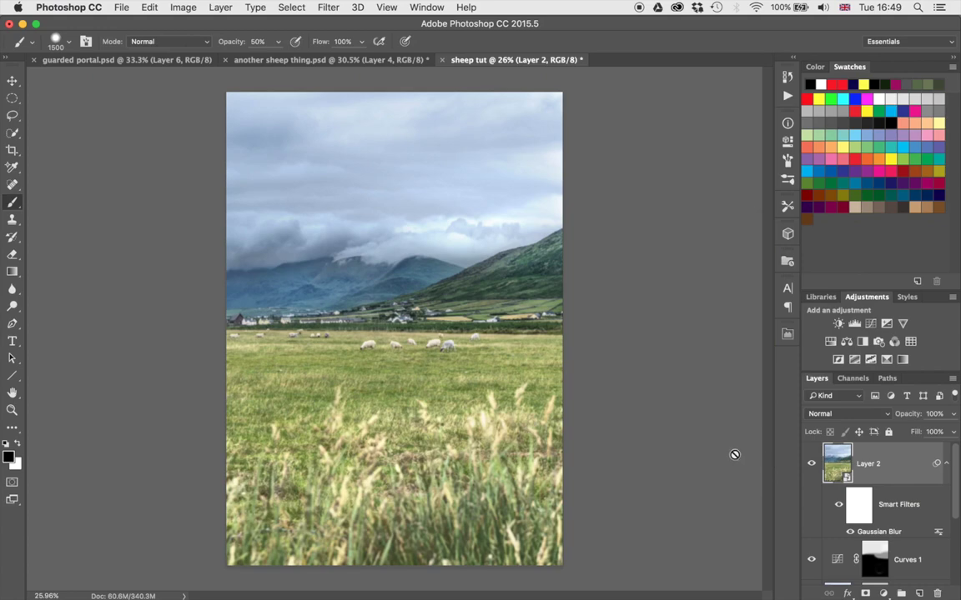
- Give Layer 2 a black mask with a white gradient from the photo's bottom edge up to the mountains, and compare with the layer hidden
{"action": "left_click", "coordinate": [866, 593]}
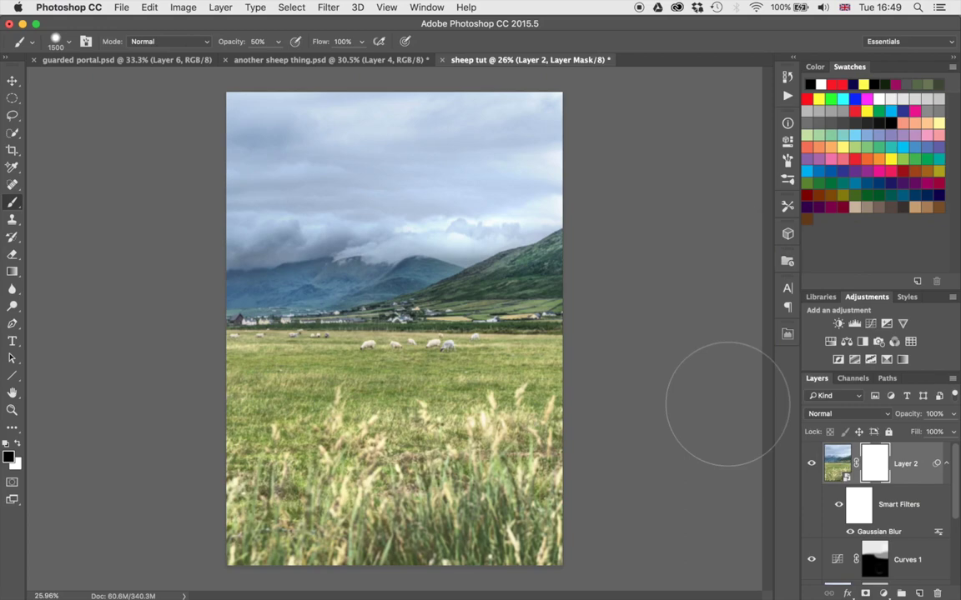
{"action": "key", "text": "g"}
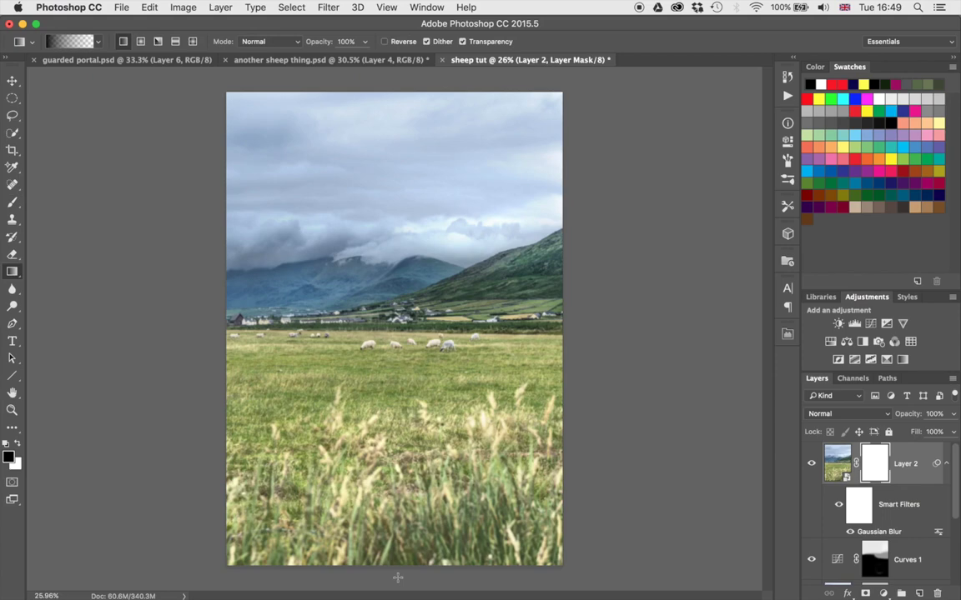
{"action": "key", "text": "super+i"}
{"action": "key", "text": "x"}
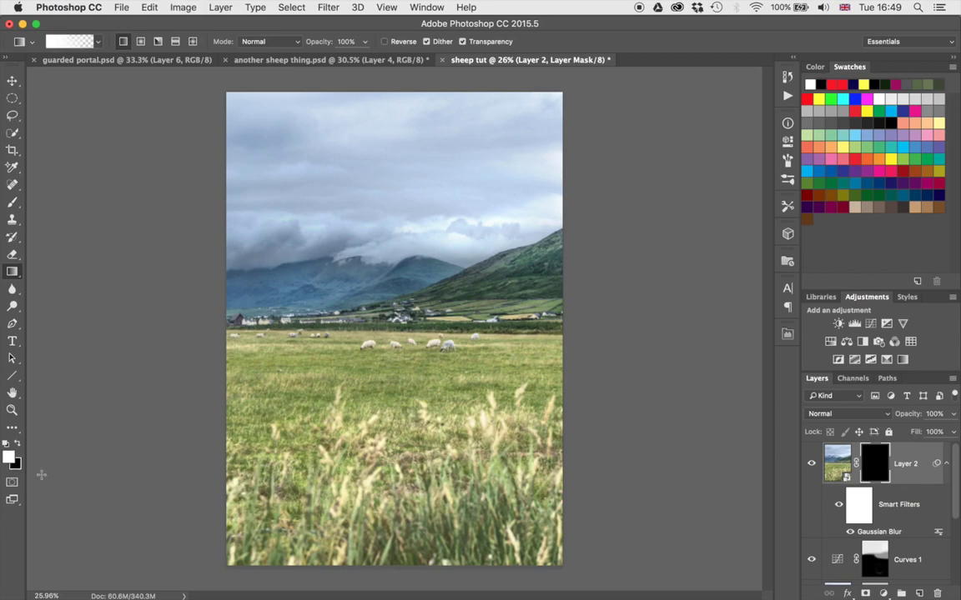
{"action": "left_click_drag", "start_coordinate": [400, 578], "coordinate": [352, 264]}
{"action": "scroll", "coordinate": [395, 334], "scroll_direction": "up", "scroll_amount": 5}
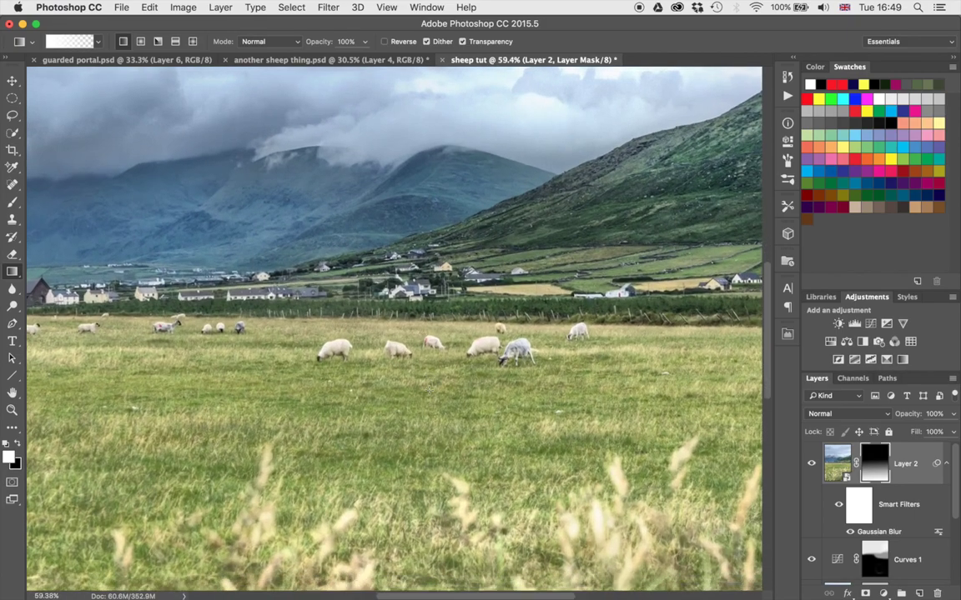
{"action": "scroll", "coordinate": [429, 391], "scroll_direction": "down", "scroll_amount": 5}
{"action": "scroll", "coordinate": [429, 391], "scroll_direction": "down", "scroll_amount": 2}
{"action": "left_click", "coordinate": [811, 465]}
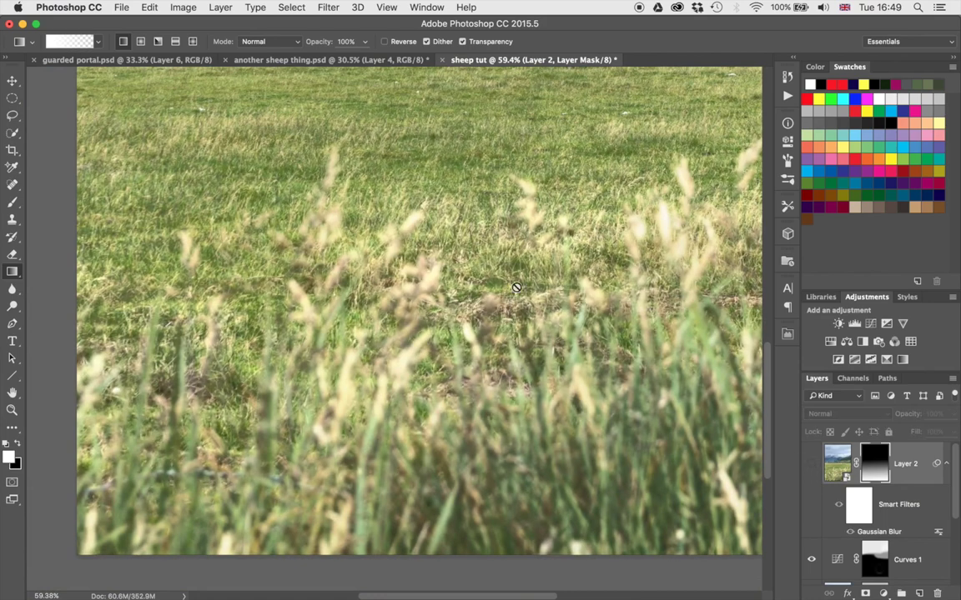
{"action": "left_click", "coordinate": [811, 465]}
- Pull the midpoint of the Curves 1 adjustment further down to darken the sky more strongly
{"action": "scroll", "coordinate": [618, 318], "scroll_direction": "down", "scroll_amount": 5}
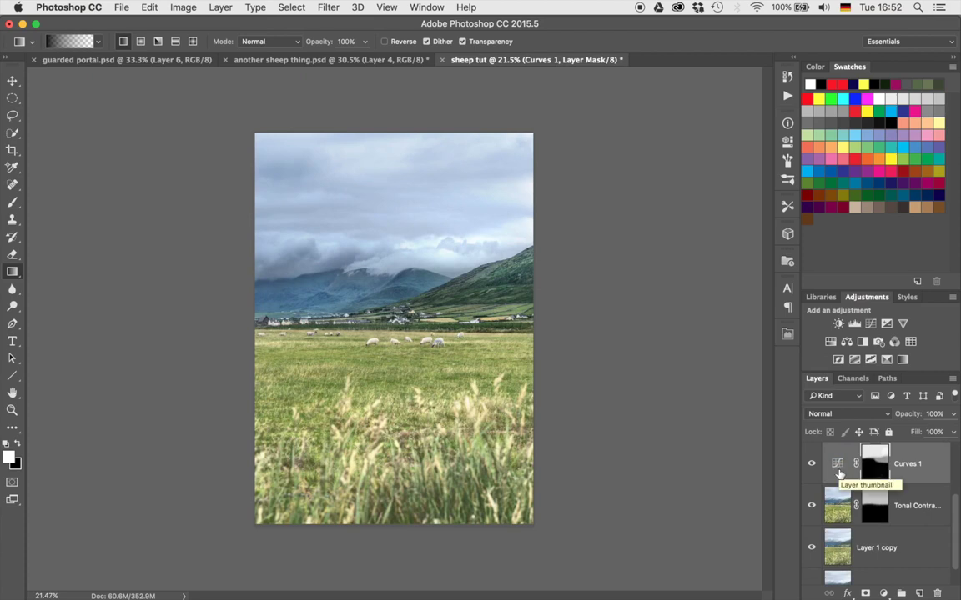
{"action": "scroll", "coordinate": [840, 473], "scroll_direction": "up", "scroll_amount": 1}
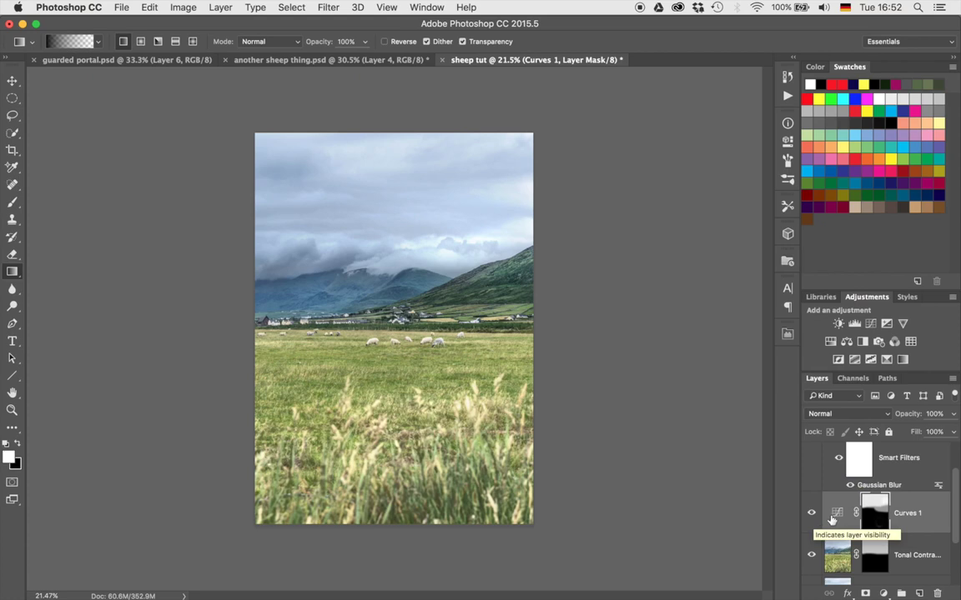
{"action": "double_click", "coordinate": [838, 513]}
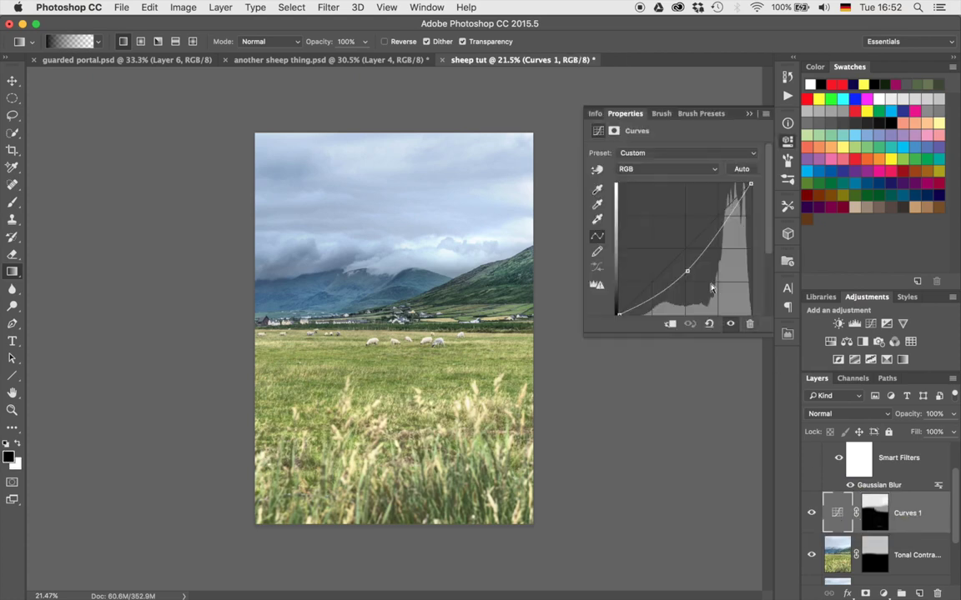
{"action": "left_click_drag", "start_coordinate": [690, 273], "coordinate": [694, 282]}
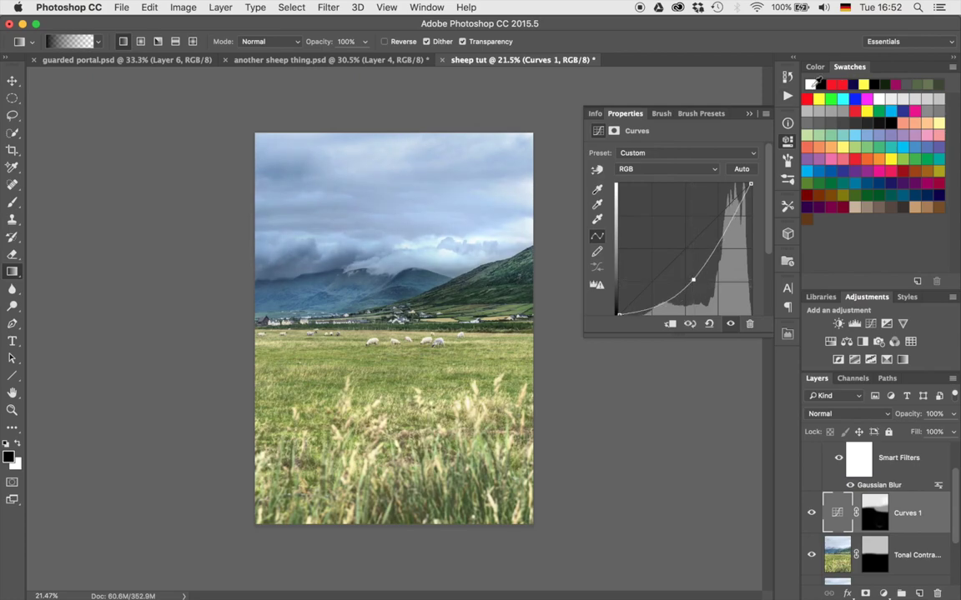
{"action": "left_click", "coordinate": [750, 114]}
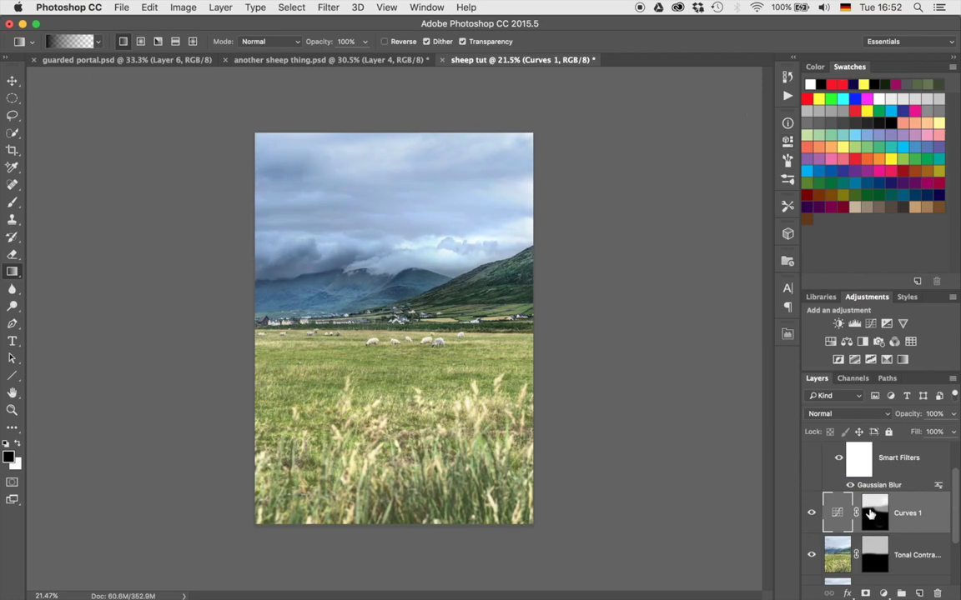
- Soften the darkening in the low clouds above the mountains by painting black on the Curves 1 mask with a 600 px brush at 20% opacity
{"action": "left_click", "coordinate": [869, 513]}
{"action": "key", "text": "comma"}
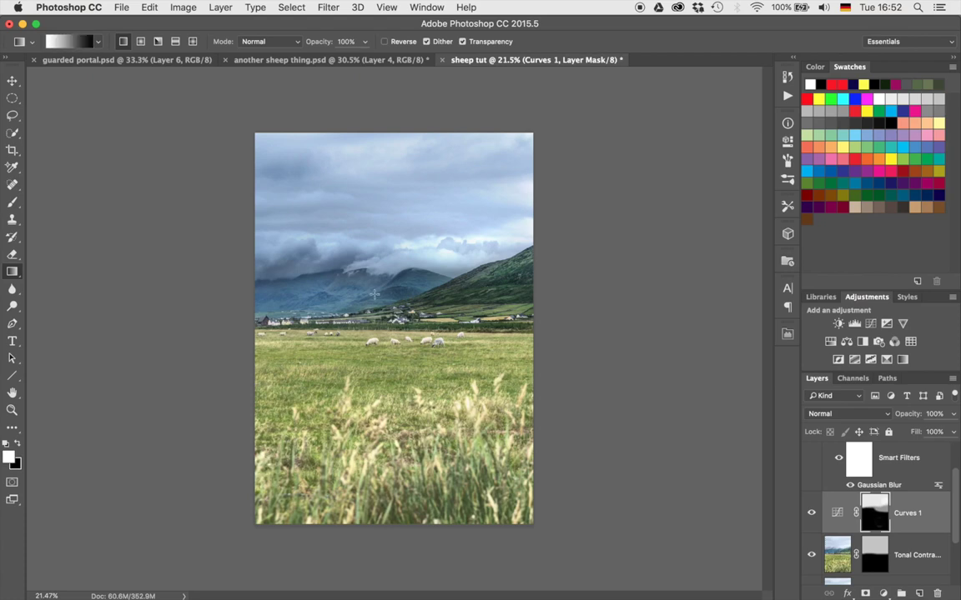
{"action": "key", "text": "b"}
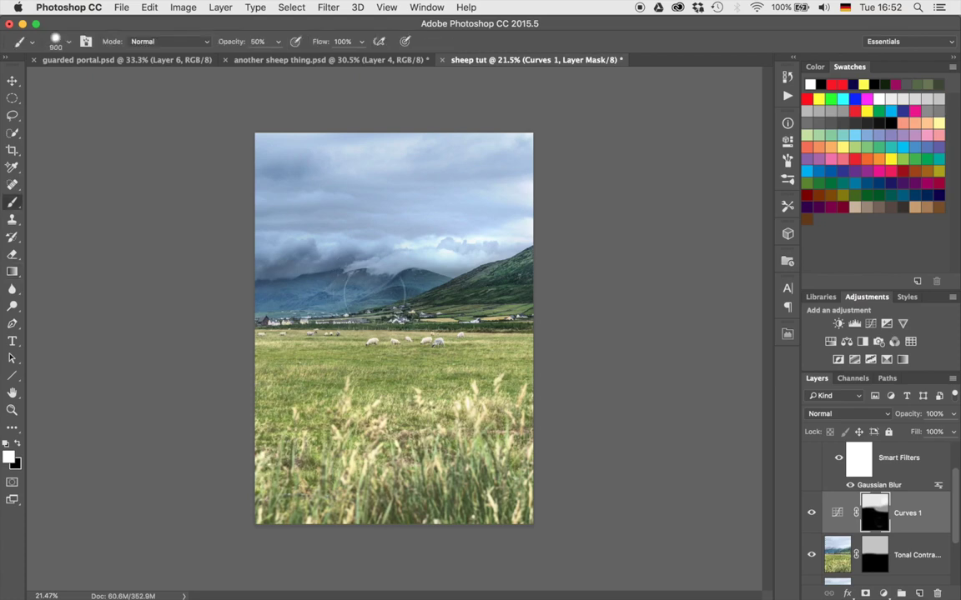
{"action": "key", "text": "bracketleft"}
{"action": "key", "text": "x"}
{"action": "mouse_move", "coordinate": [268, 261]}
{"action": "left_mouse_down"}
{"action": "mouse_move", "coordinate": [246, 258]}
{"action": "mouse_move", "coordinate": [285, 255]}
{"action": "left_mouse_up"}
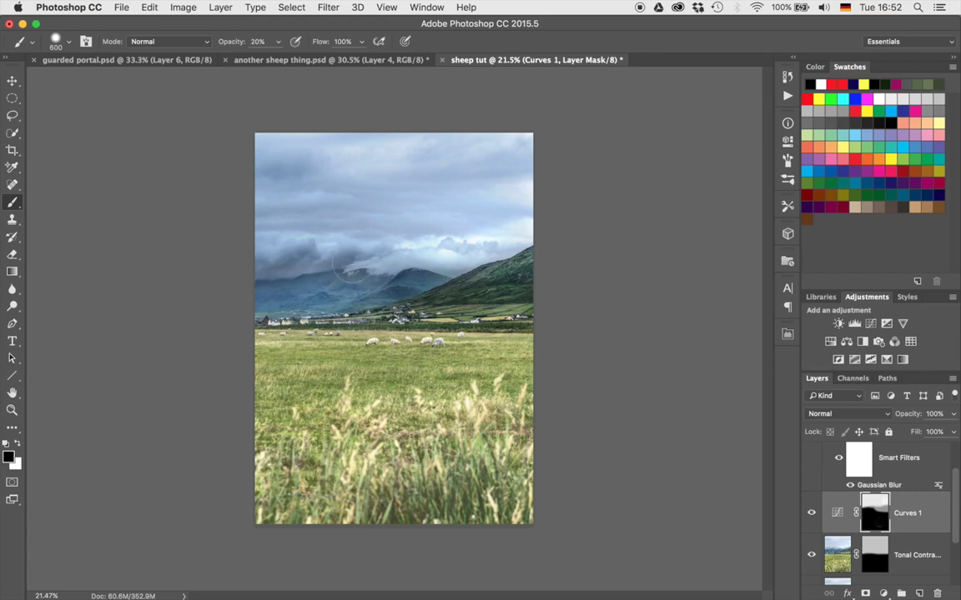
{"action": "key", "text": "x"}
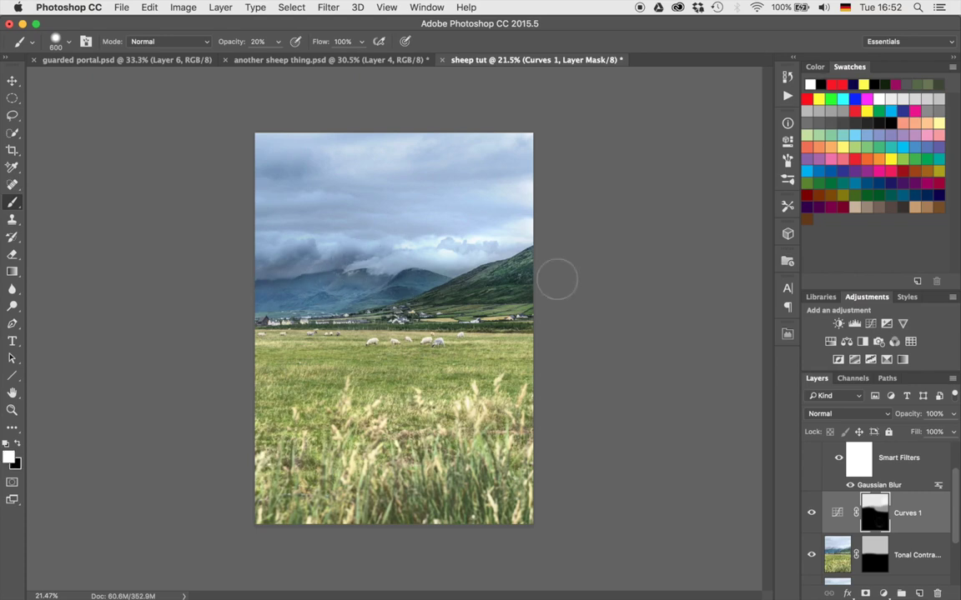
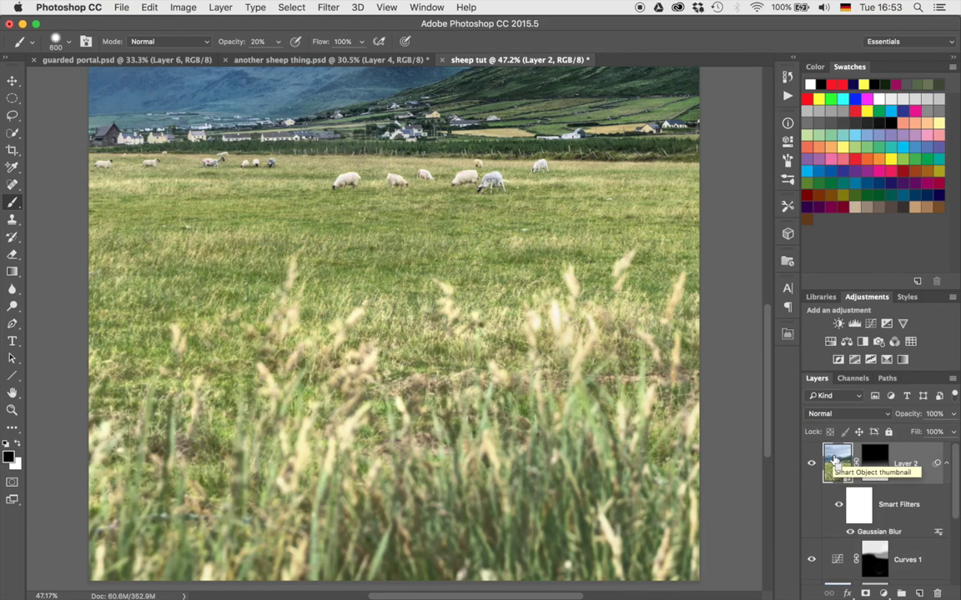
- Stamp all visible layers onto a new layer above Layer 2 and set its blend mode to Overlay
{"action": "key", "text": "super+alt+shift+e"}
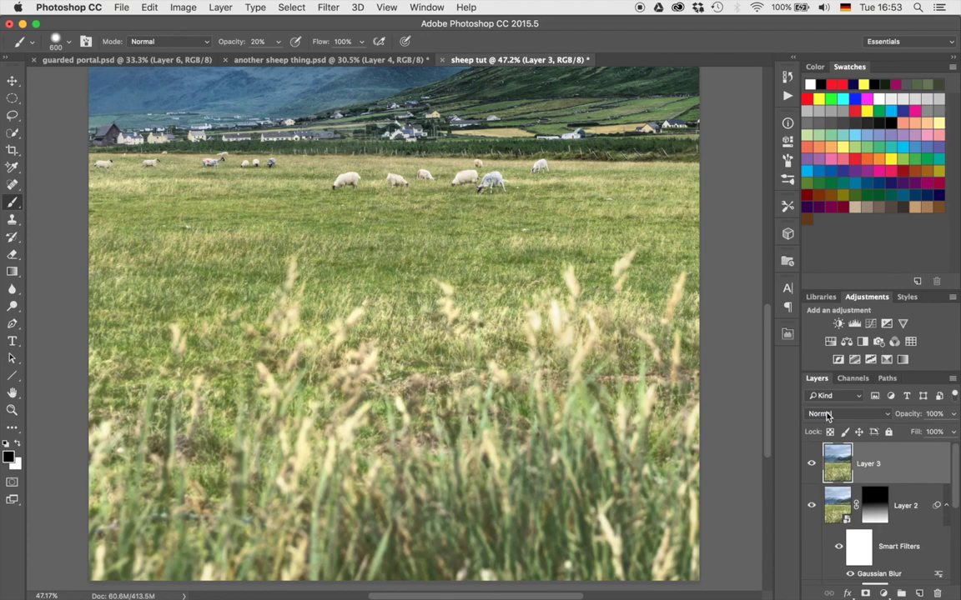
{"action": "left_click", "coordinate": [827, 414]}
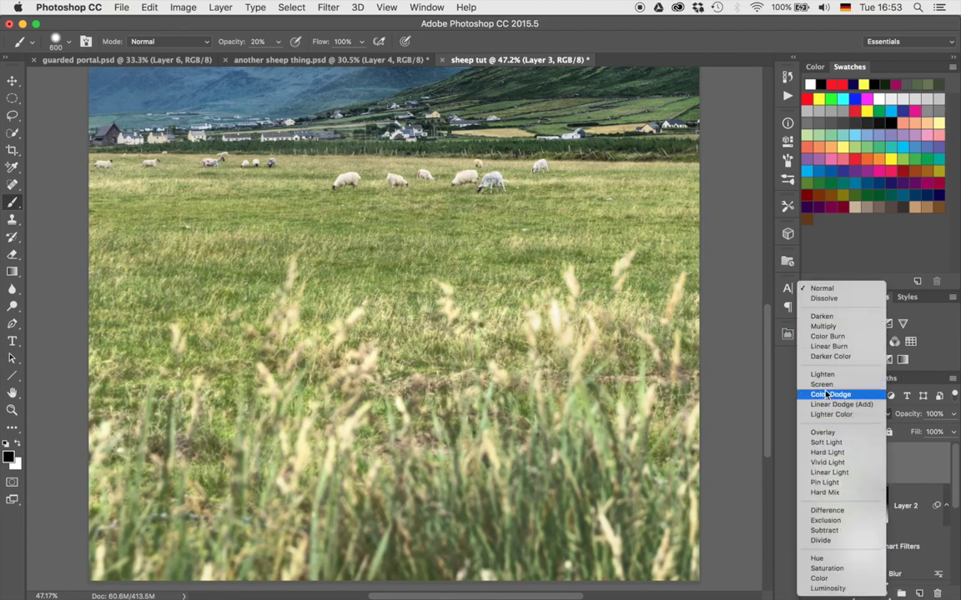
{"action": "left_click", "coordinate": [828, 434]}
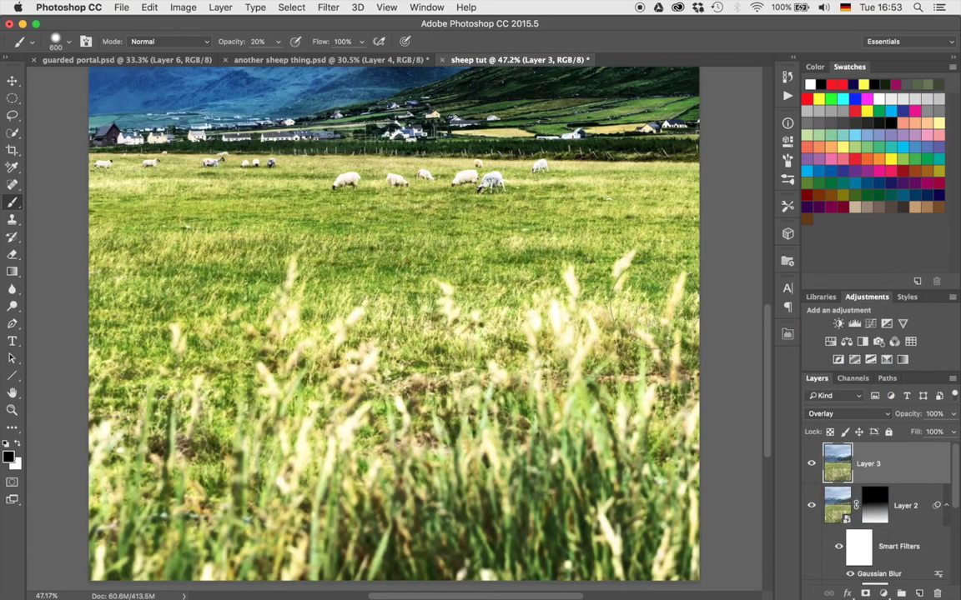
{"action": "scroll", "coordinate": [659, 302], "scroll_direction": "down", "scroll_amount": 4}
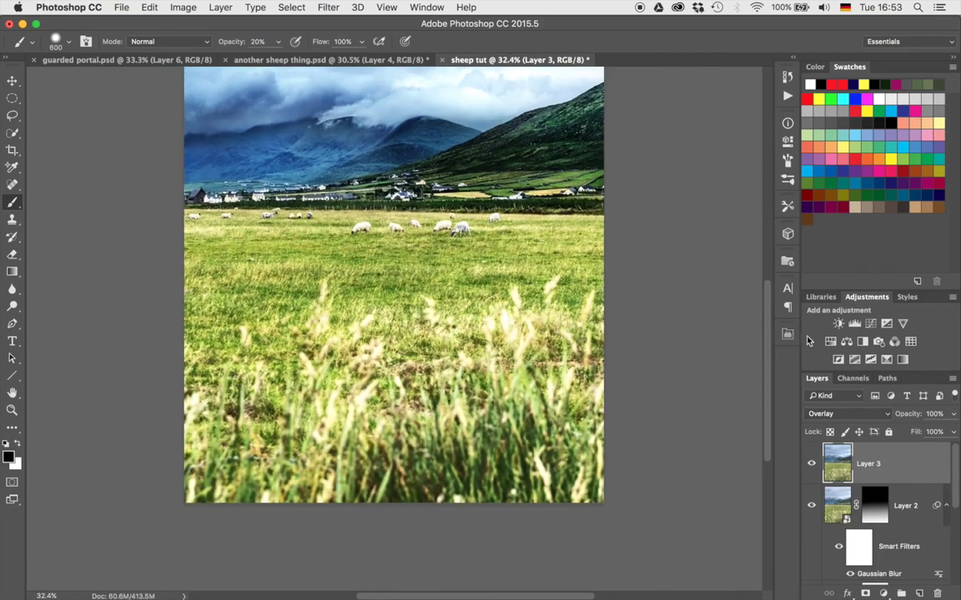
- Add a Hue/Saturation adjustment with saturation -47 and clip it to Layer 3
{"action": "left_click", "coordinate": [831, 342]}
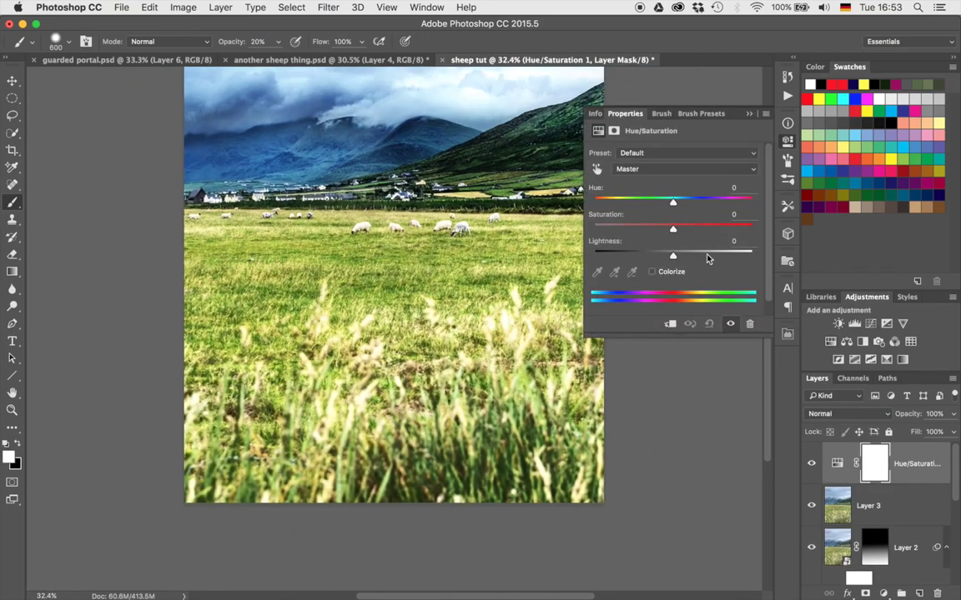
{"action": "left_click_drag", "start_coordinate": [673, 226], "coordinate": [638, 230]}
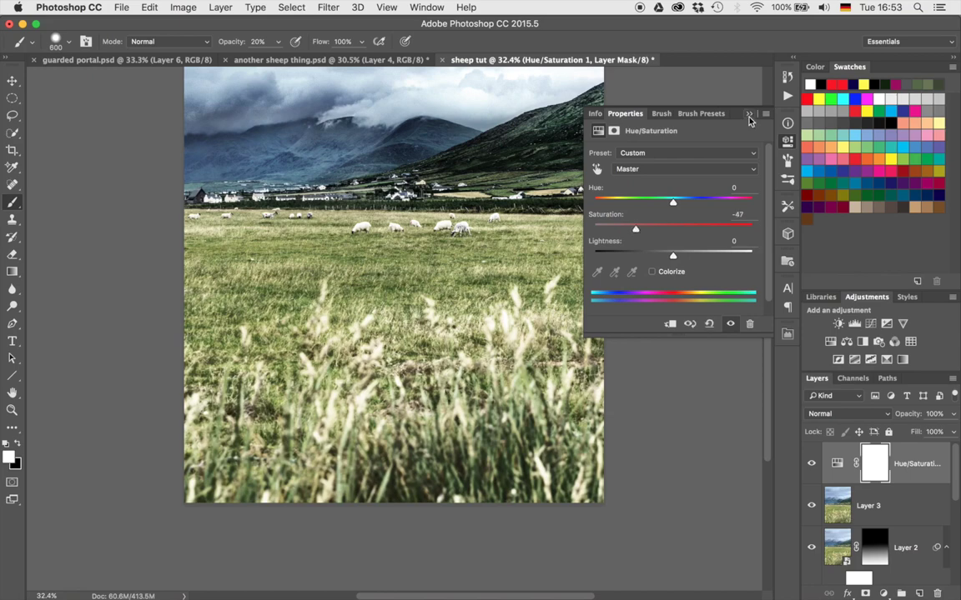
{"action": "left_click", "coordinate": [678, 106]}
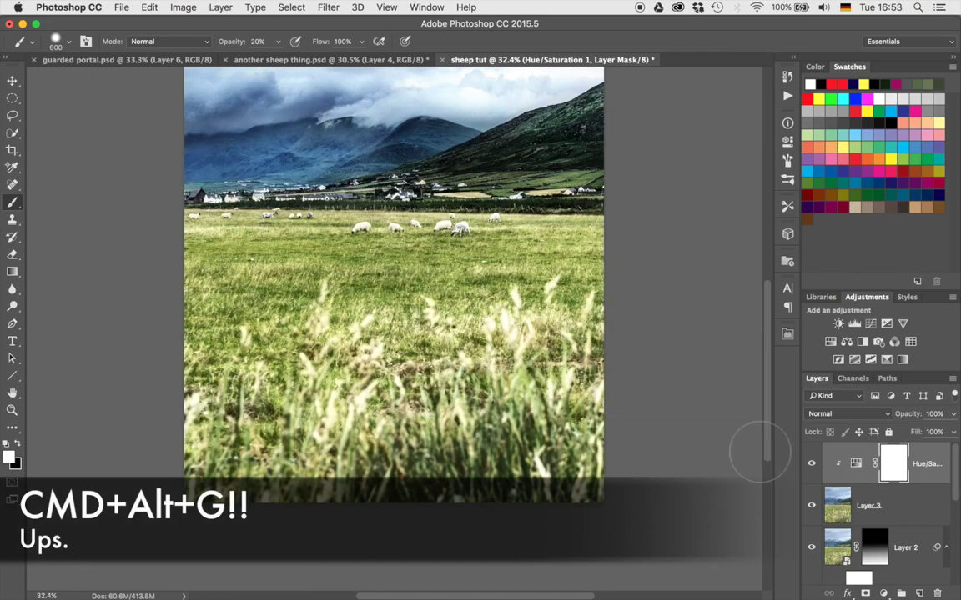
- Fully desaturate Layer 3 through its clipped Hue/Saturation adjustment, and compare the whole photo with Layer 3 hidden and shown
{"action": "left_click", "coordinate": [852, 465]}
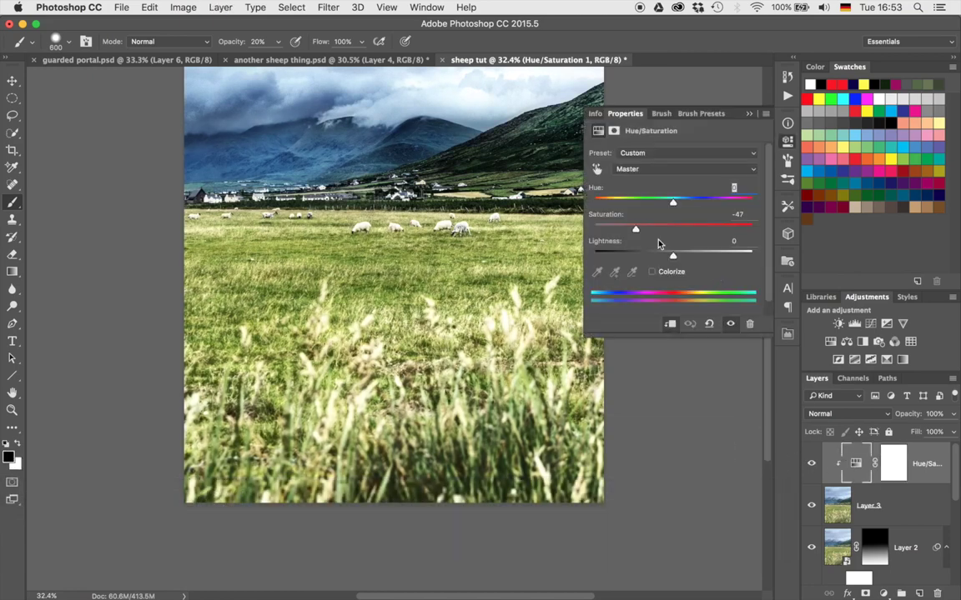
{"action": "left_click_drag", "start_coordinate": [635, 232], "coordinate": [581, 231]}
{"action": "left_click", "coordinate": [749, 114]}
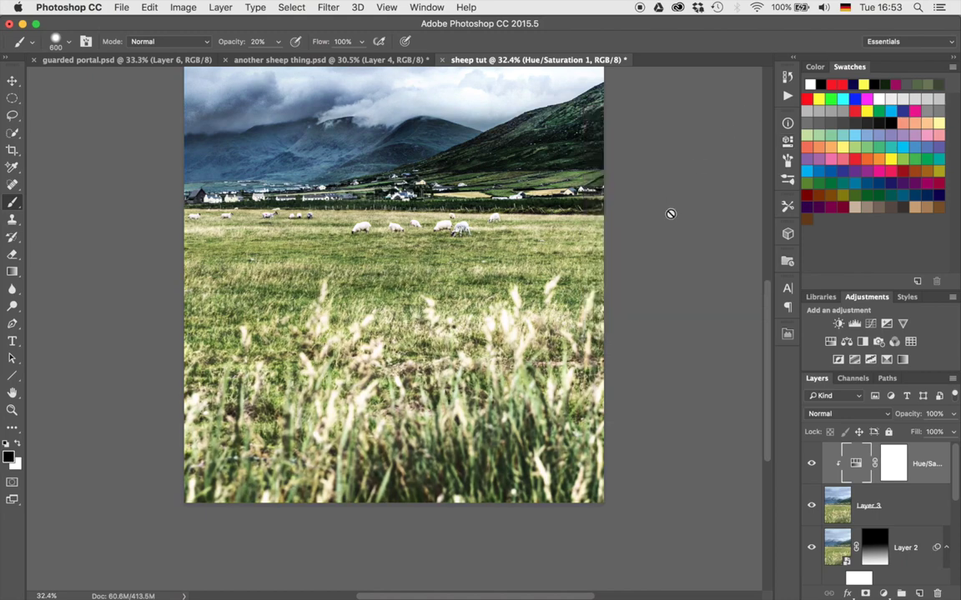
{"action": "key", "text": "super+0"}
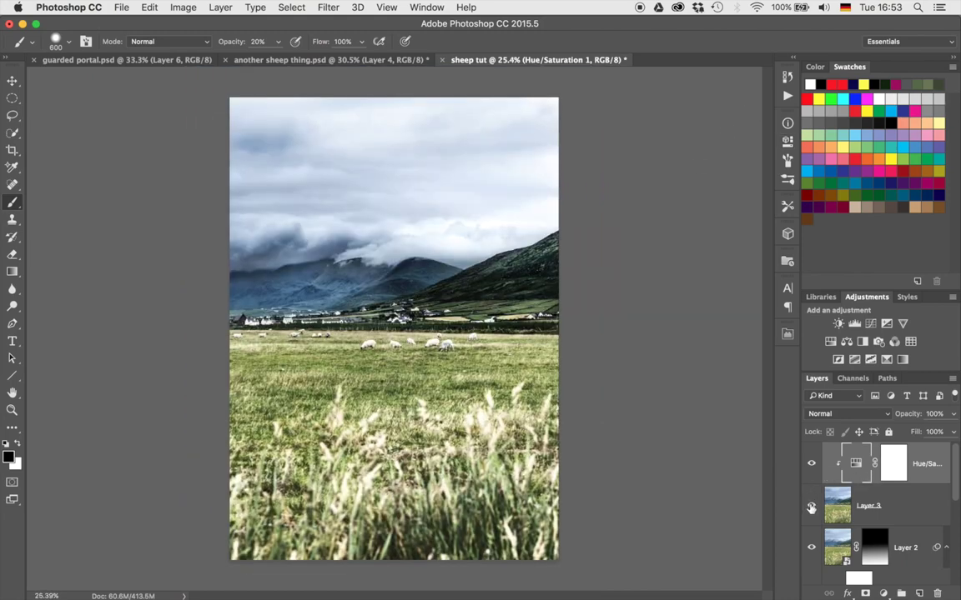
{"action": "left_click", "coordinate": [810, 507]}
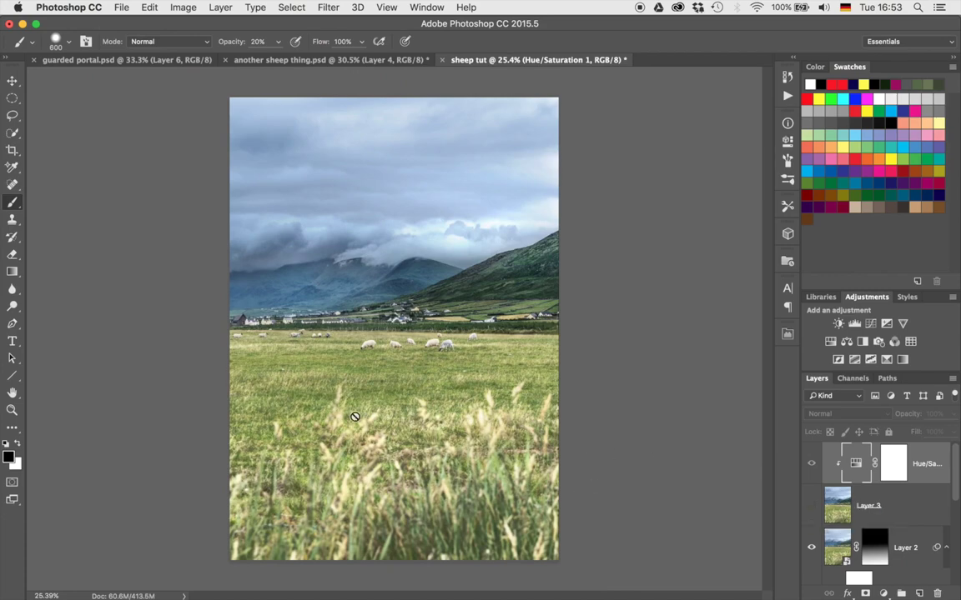
{"action": "left_click", "coordinate": [810, 506]}
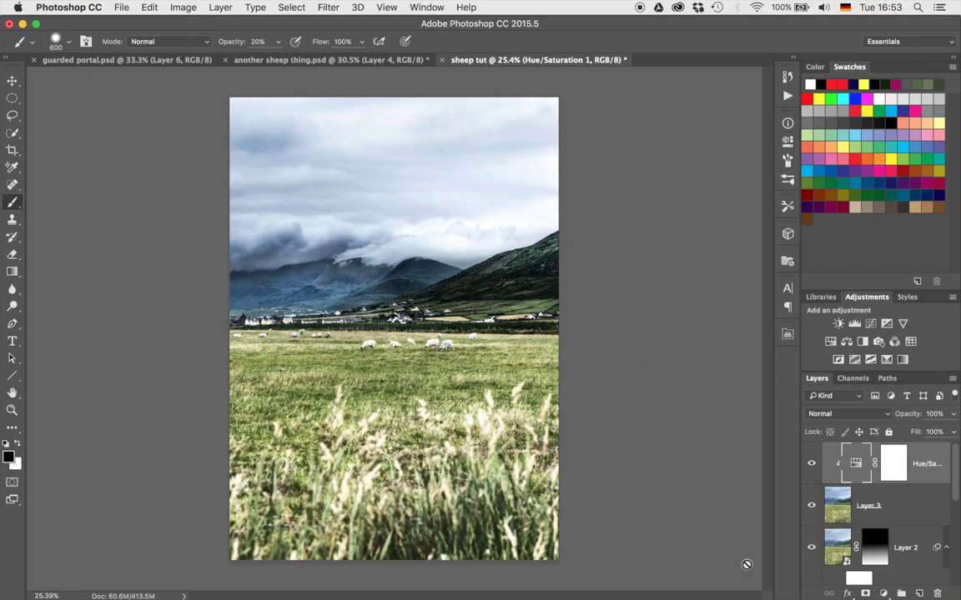
- Add a layer mask to Layer 3 and enlarge the brush to 1500 px
{"action": "left_click", "coordinate": [836, 511]}
{"action": "left_click", "coordinate": [864, 594]}
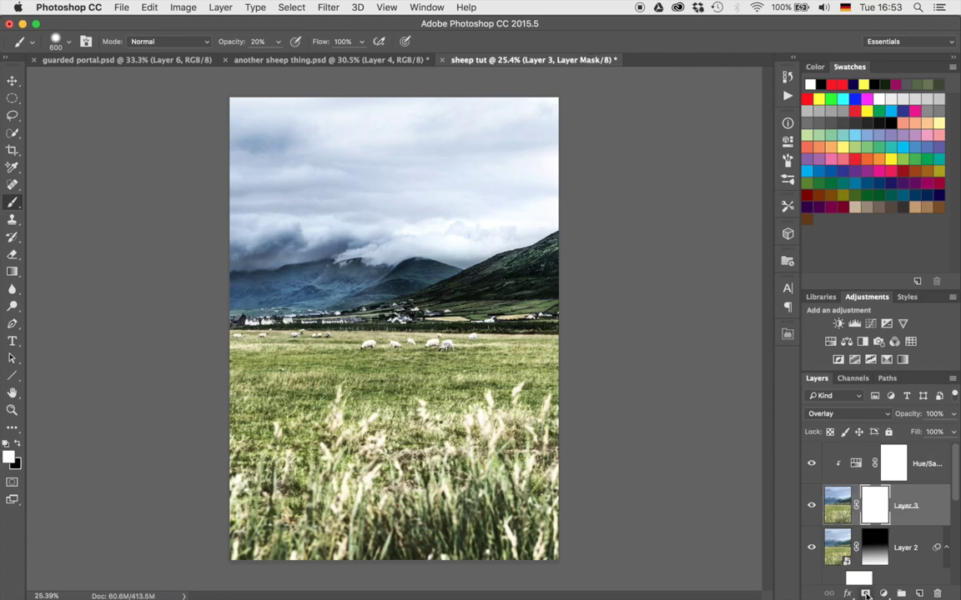
{"action": "key", "text": "bracketright"}
{"action": "key", "text": "bracketright"}
{"action": "key", "text": "bracketright"}
{"action": "key", "text": "bracketright"}
{"action": "key", "text": "bracketright"}
{"action": "key", "text": "bracketright"}
{"action": "key", "text": "bracketright"}
{"action": "key", "text": "bracketright"}
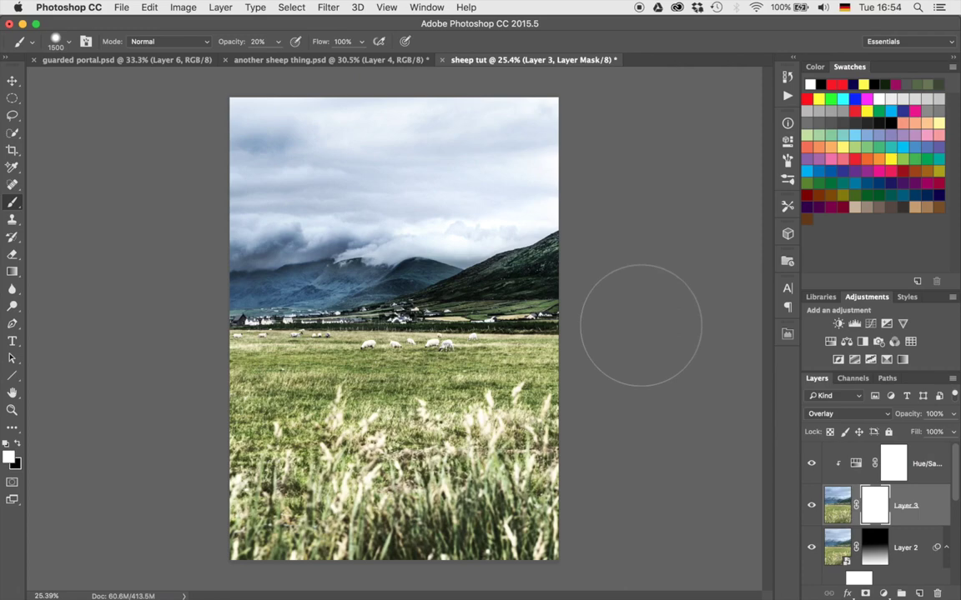
- Paint black on the Layer 3 mask, over the sky at 20% and 70% opacity and along the hills and horizon at 30%
{"action": "key", "text": "x"}
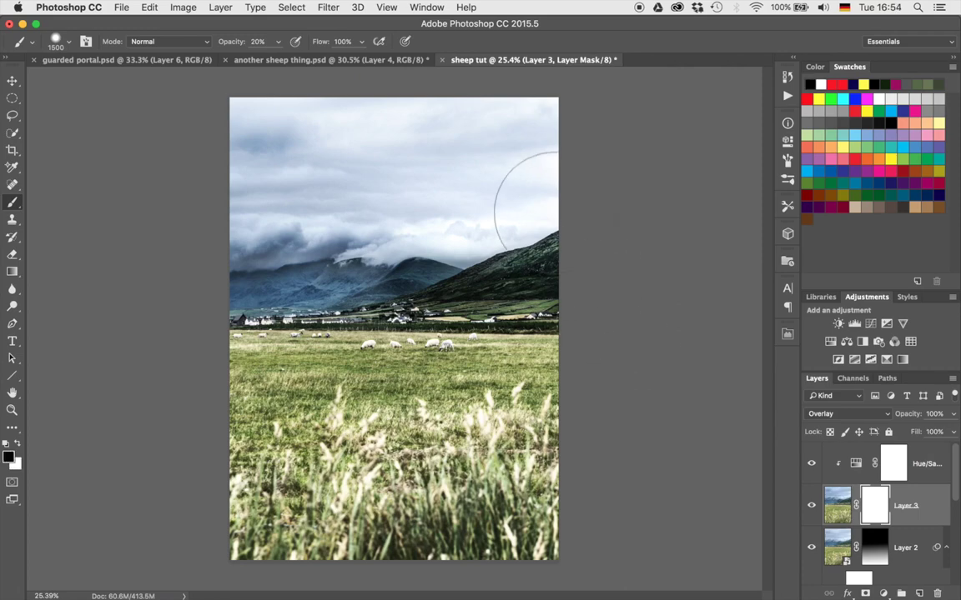
{"action": "mouse_move", "coordinate": [533, 203]}
{"action": "left_mouse_down"}
{"action": "mouse_move", "coordinate": [270, 137]}
{"action": "mouse_move", "coordinate": [569, 137]}
{"action": "mouse_move", "coordinate": [321, 184]}
{"action": "mouse_move", "coordinate": [428, 203]}
{"action": "left_mouse_up"}
{"action": "key", "text": "7"}
{"action": "mouse_move", "coordinate": [367, 119]}
{"action": "left_mouse_down"}
{"action": "mouse_move", "coordinate": [354, 100]}
{"action": "mouse_move", "coordinate": [283, 92]}
{"action": "mouse_move", "coordinate": [392, 112]}
{"action": "mouse_move", "coordinate": [392, 200]}
{"action": "mouse_move", "coordinate": [334, 237]}
{"action": "mouse_move", "coordinate": [359, 254]}
{"action": "mouse_move", "coordinate": [467, 217]}
{"action": "mouse_move", "coordinate": [504, 133]}
{"action": "left_mouse_up"}
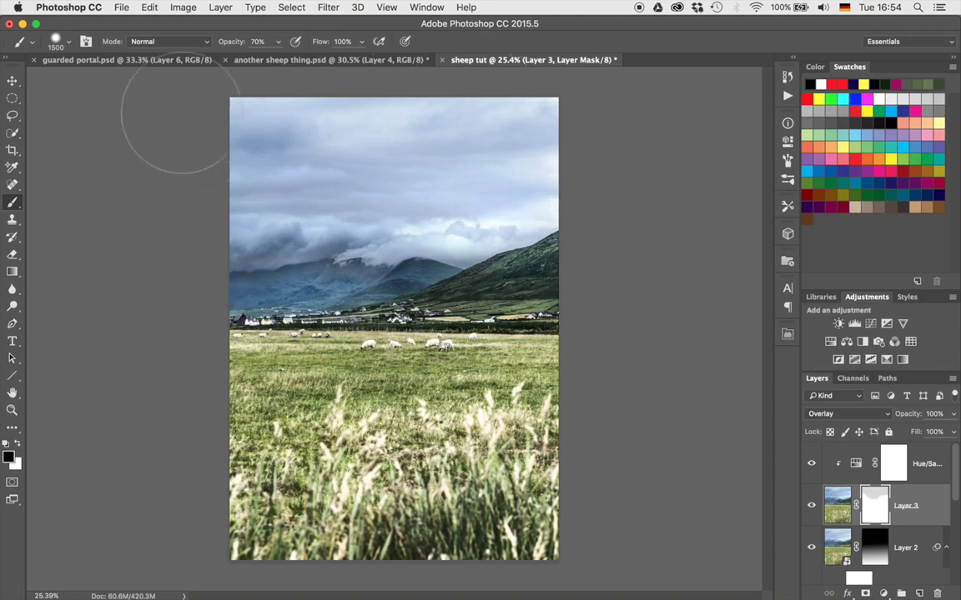
{"action": "key", "text": "3"}
{"action": "left_click_drag", "start_coordinate": [456, 317], "coordinate": [590, 315]}
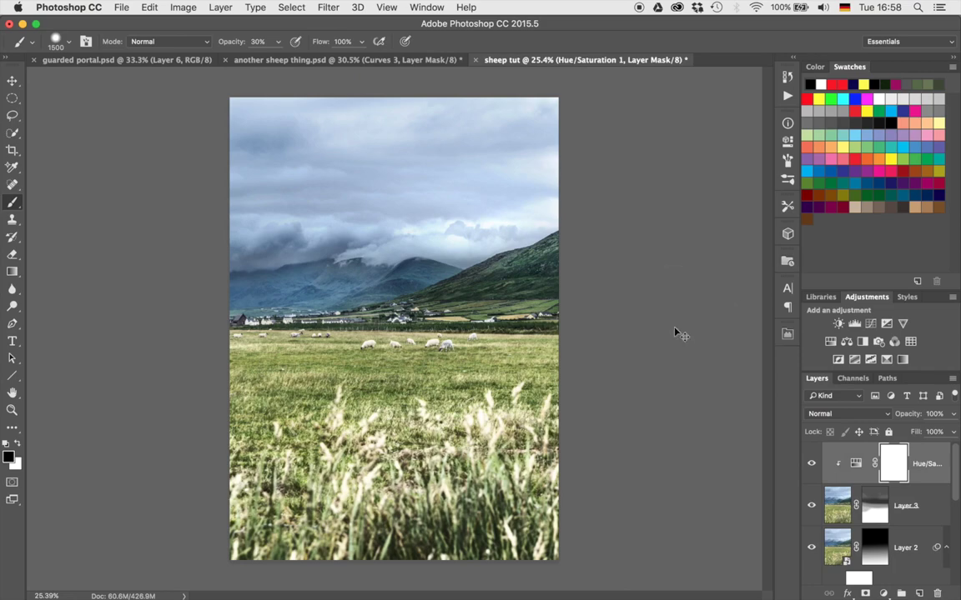
- Merge all visible layers into a new layer on top and set its blend mode to Soft Light
{"action": "key", "text": "super+alt+shift+e"}
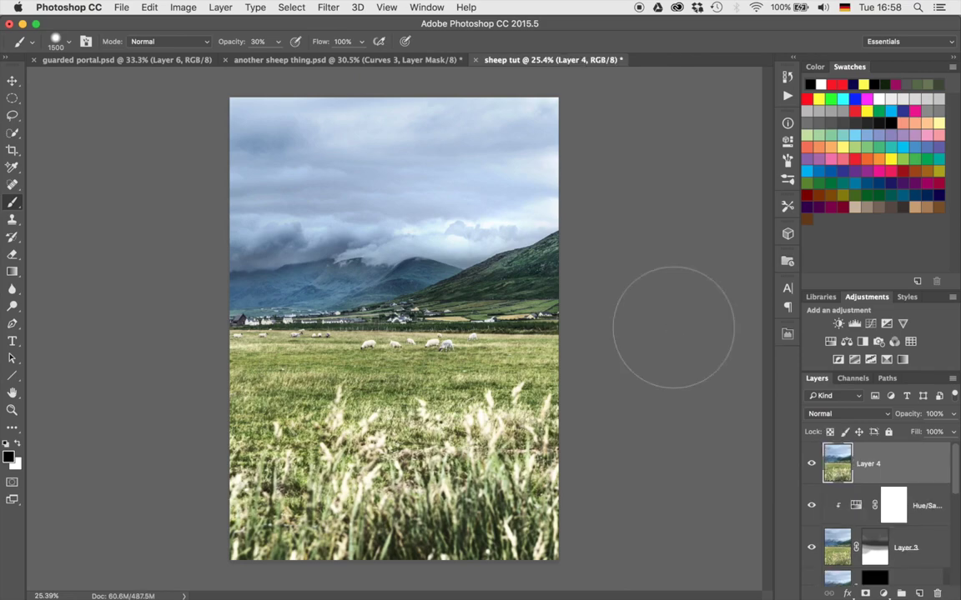
{"action": "left_click", "coordinate": [328, 7]}
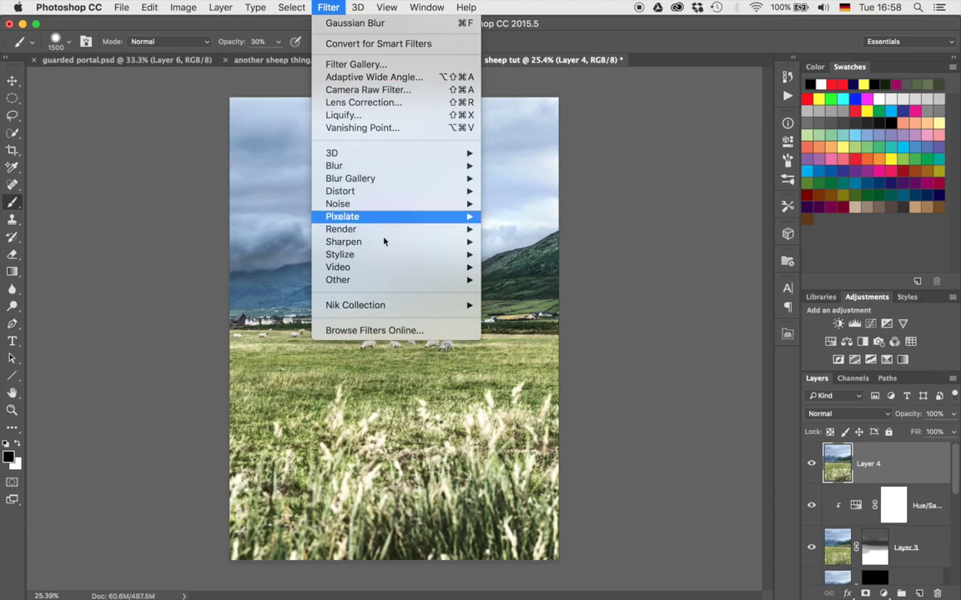
{"action": "left_click", "coordinate": [111, 307]}
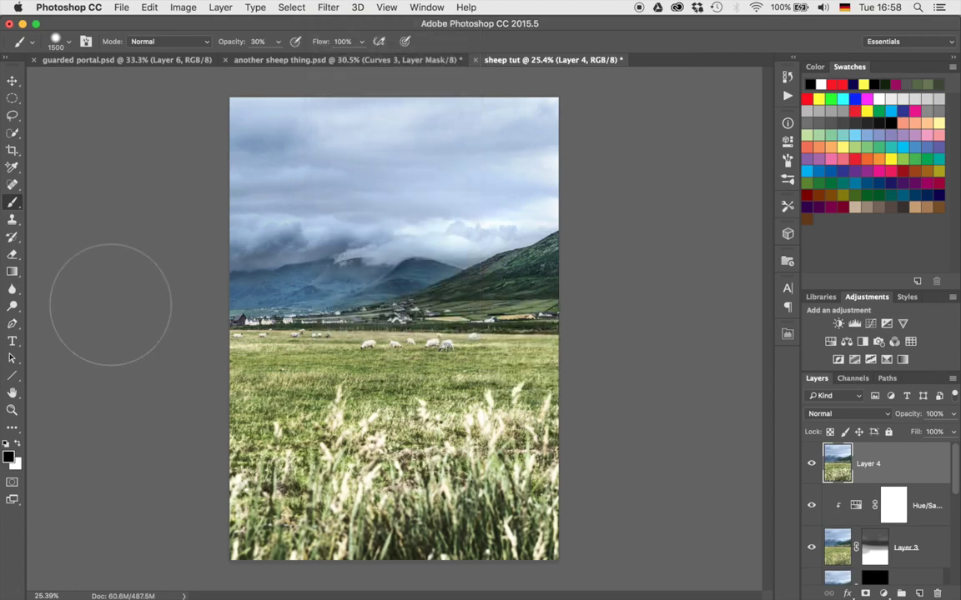
{"action": "left_click", "coordinate": [832, 415]}
{"action": "left_click", "coordinate": [825, 567]}
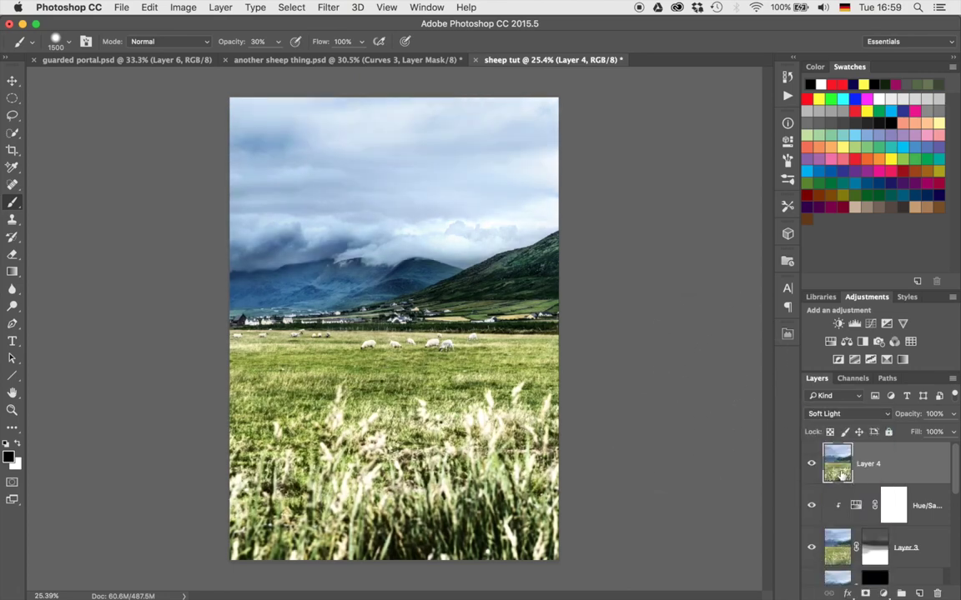
- Apply a Gaussian Blur with a radius of about 6 pixels to Layer 4
{"action": "left_click", "coordinate": [325, 6]}
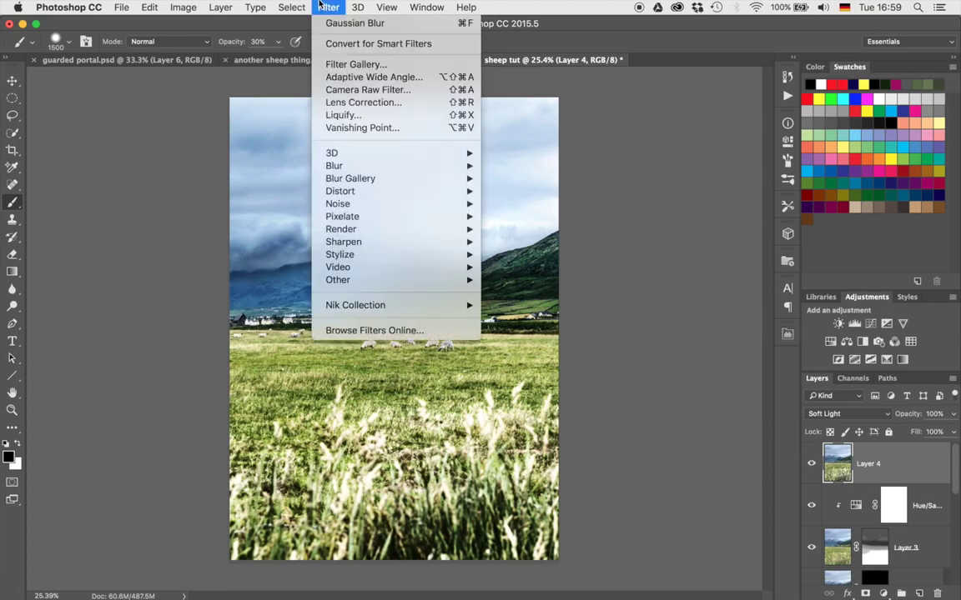
{"action": "mouse_move", "coordinate": [417, 165]}
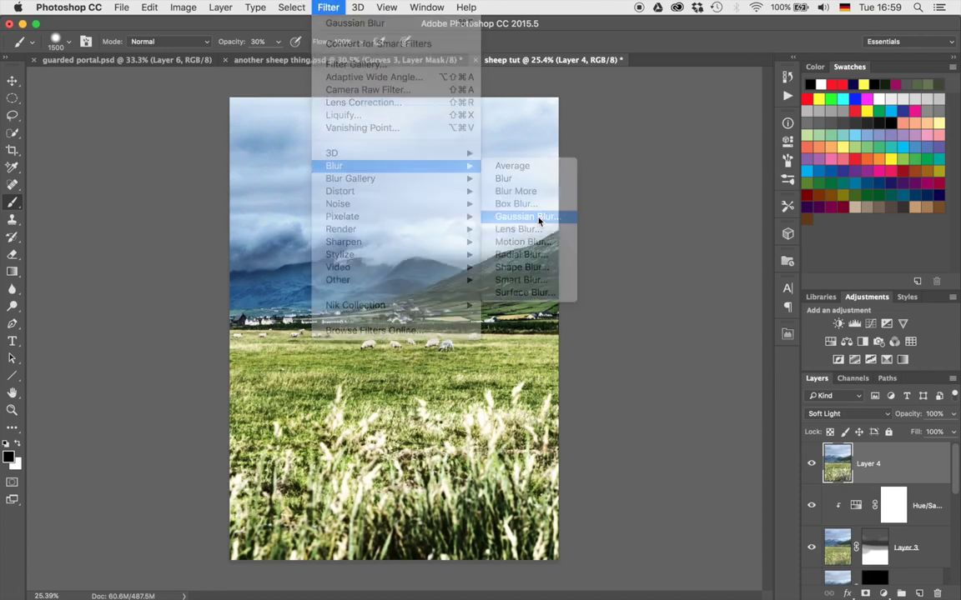
{"action": "left_click", "coordinate": [536, 216]}
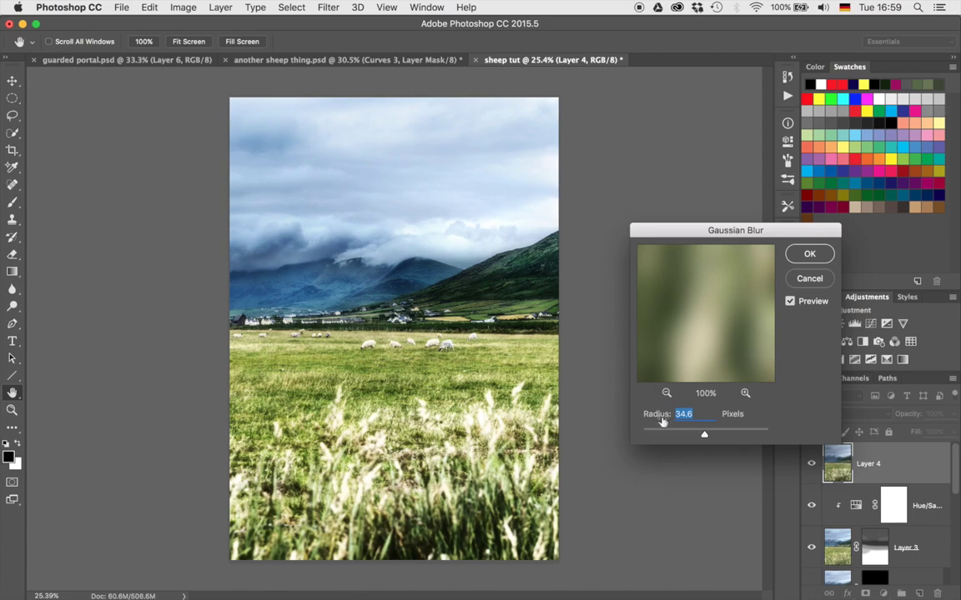
{"action": "mouse_move", "coordinate": [665, 436]}
{"action": "left_mouse_down"}
{"action": "mouse_move", "coordinate": [734, 436]}
{"action": "mouse_move", "coordinate": [672, 435]}
{"action": "left_mouse_up"}
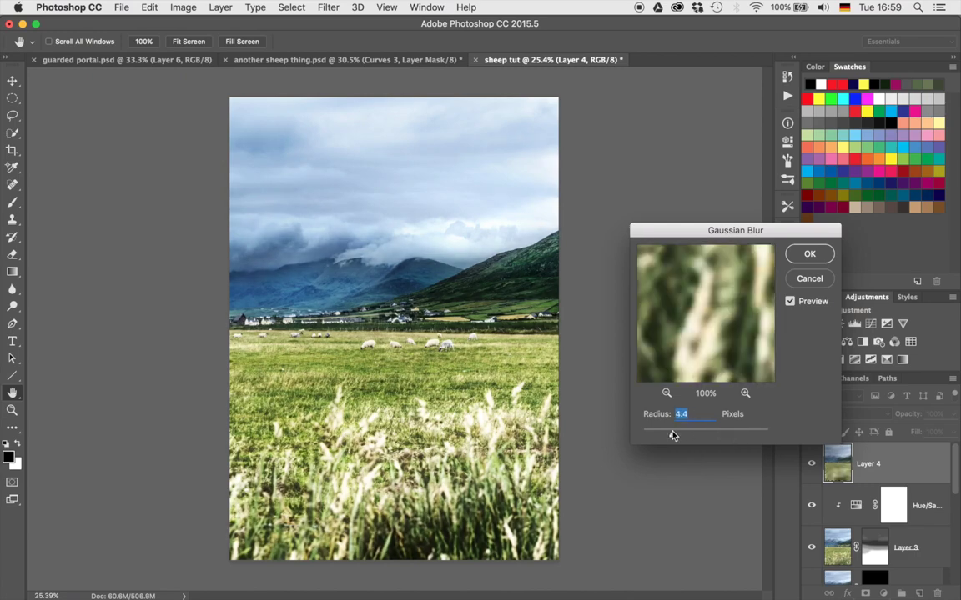
{"action": "left_click", "coordinate": [705, 435]}
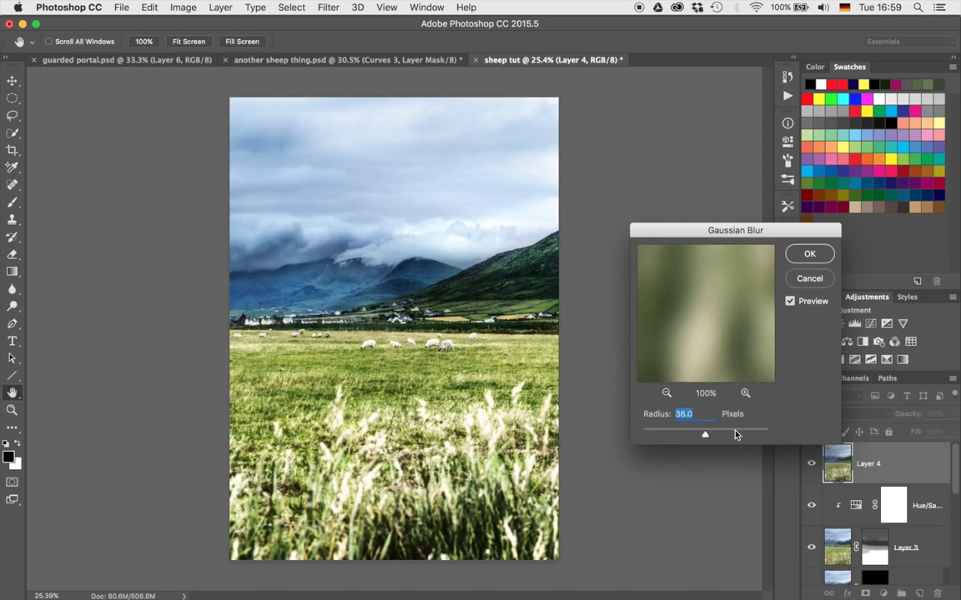
{"action": "left_click", "coordinate": [734, 435]}
{"action": "mouse_move", "coordinate": [666, 433]}
{"action": "left_mouse_down"}
{"action": "mouse_move", "coordinate": [705, 435]}
{"action": "mouse_move", "coordinate": [671, 434]}
{"action": "left_mouse_up"}
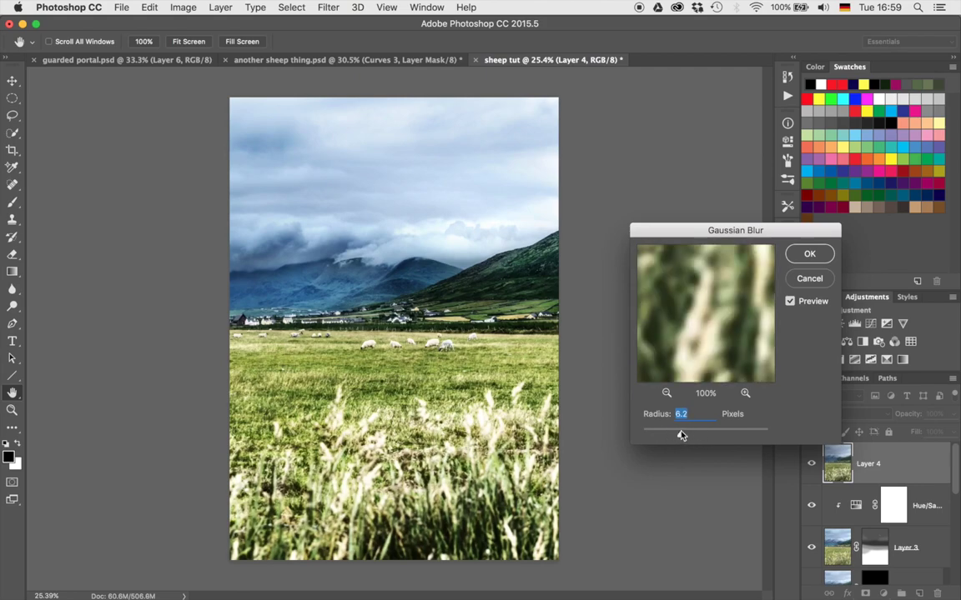
{"action": "left_click", "coordinate": [811, 254]}
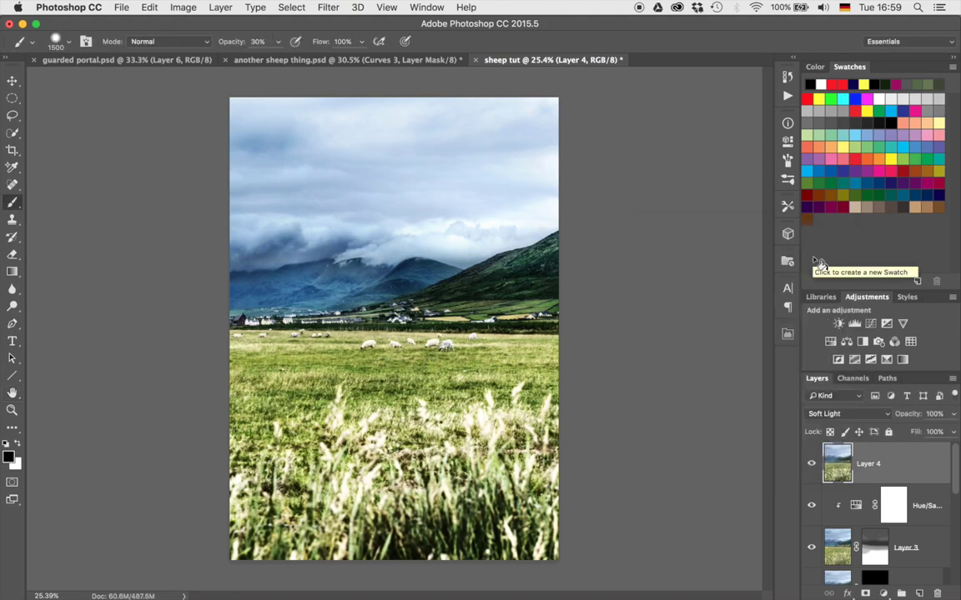
- Compare the photo with Layer 4 hidden and shown
{"action": "left_click", "coordinate": [811, 465]}
{"action": "left_click", "coordinate": [811, 466]}
{"action": "left_click", "coordinate": [811, 465]}
{"action": "left_click", "coordinate": [812, 466]}
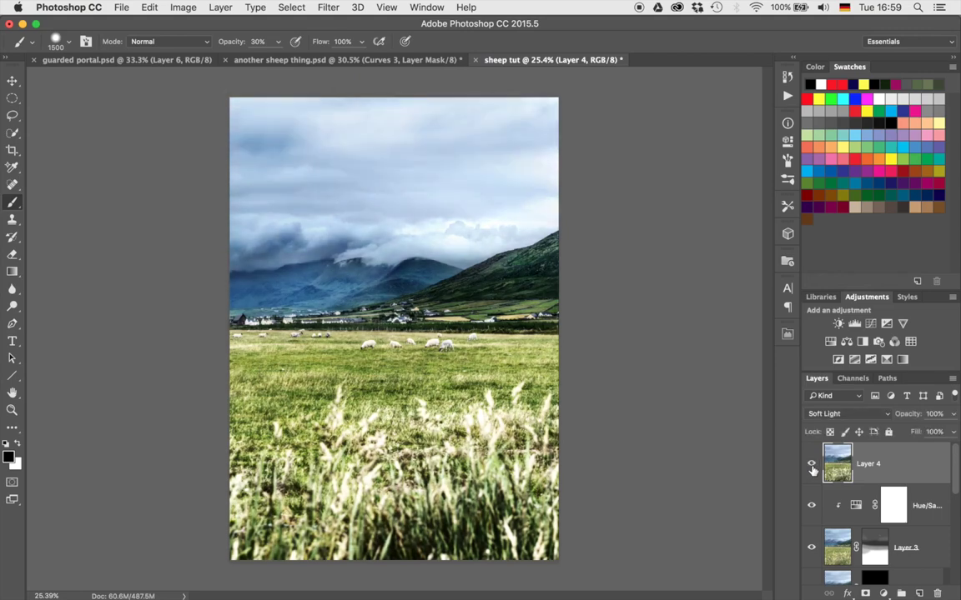
{"action": "left_click", "coordinate": [812, 467]}
{"action": "left_click", "coordinate": [812, 467]}
{"action": "left_click", "coordinate": [813, 467]}
{"action": "left_click", "coordinate": [811, 465]}
{"action": "left_click", "coordinate": [812, 466]}
{"action": "left_click", "coordinate": [812, 466]}
- Add a layer mask to Layer 4 and paint black along the horizon with a 900 px brush at 30% opacity
{"action": "left_click", "coordinate": [865, 594]}
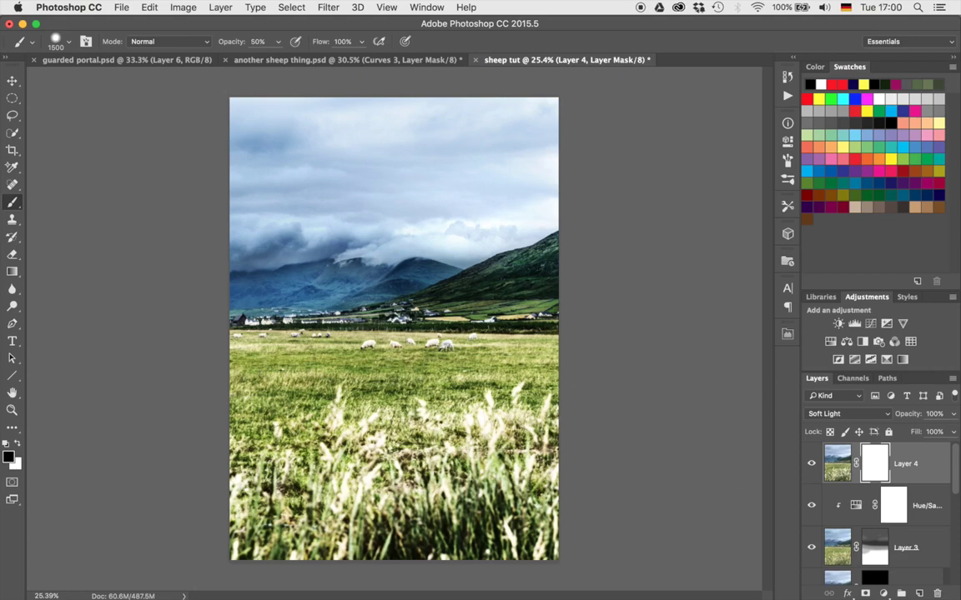
{"action": "key", "text": "bracketleft"}
{"action": "key", "text": "bracketleft"}
{"action": "key", "text": "bracketleft"}
{"action": "key", "text": "bracketleft"}
{"action": "key", "text": "bracketleft"}
{"action": "key", "text": "bracketleft"}
{"action": "key", "text": "3"}
{"action": "left_click_drag", "start_coordinate": [241, 329], "coordinate": [534, 334]}
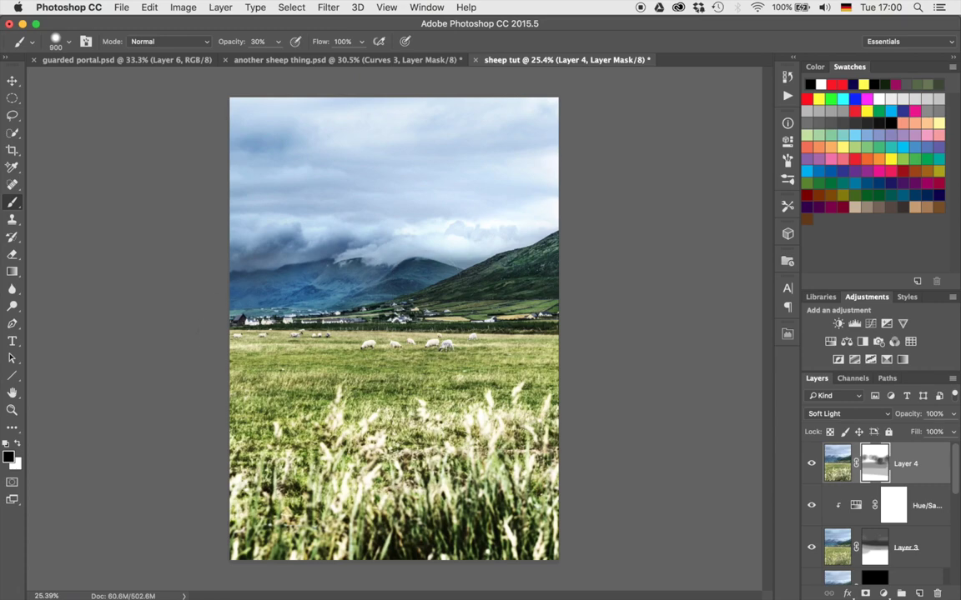
- Paint black on the Layer 4 mask over the foreground grass with a 1500 px brush at 20% opacity
{"action": "key", "text": "bracketright"}
{"action": "key", "text": "bracketright"}
{"action": "key", "text": "bracketright"}
{"action": "key", "text": "bracketright"}
{"action": "key", "text": "bracketright"}
{"action": "key", "text": "bracketright"}
{"action": "mouse_move", "coordinate": [223, 425]}
{"action": "left_mouse_down"}
{"action": "mouse_move", "coordinate": [255, 484]}
{"action": "mouse_move", "coordinate": [592, 502]}
{"action": "left_mouse_up"}
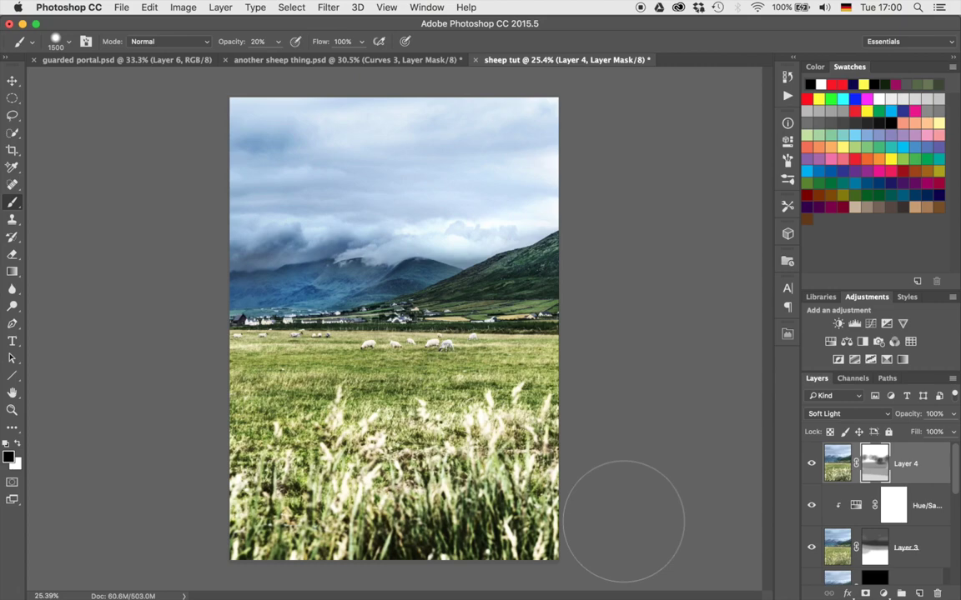
- Add a Hue/Saturation adjustment clipped to Layer 4 and set its saturation to -63
{"action": "left_click", "coordinate": [832, 342]}
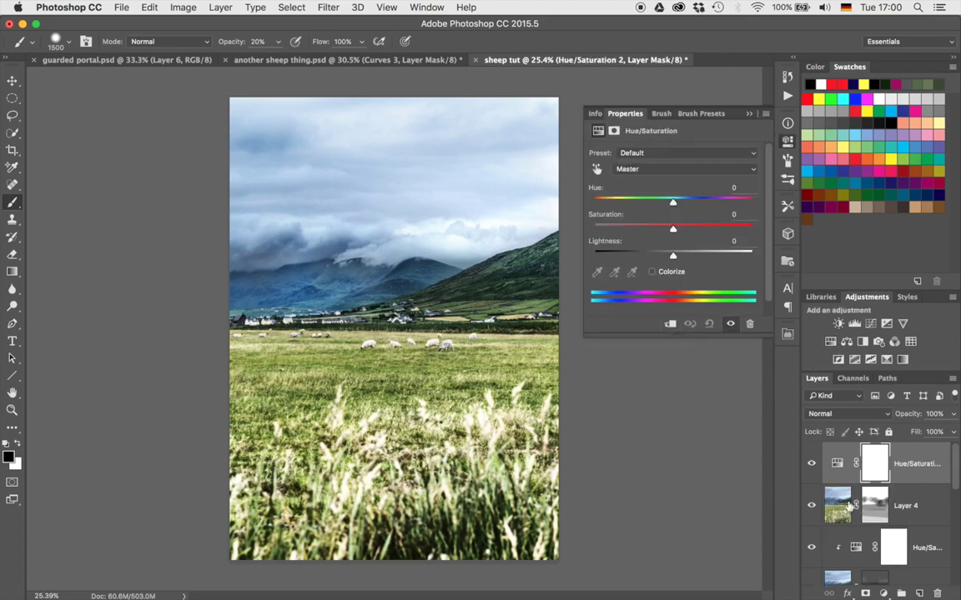
{"action": "left_click", "coordinate": [670, 325]}
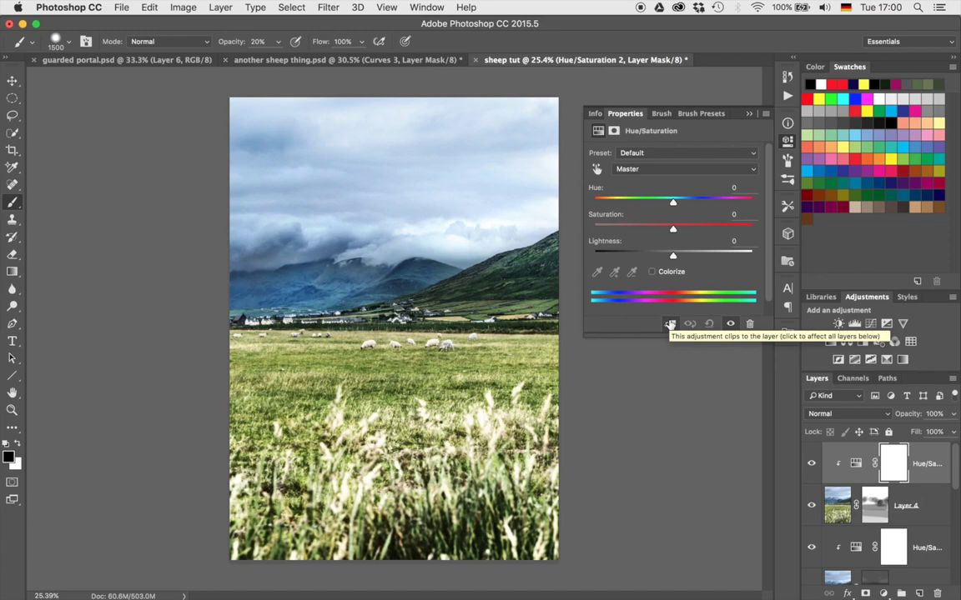
{"action": "left_click_drag", "start_coordinate": [672, 234], "coordinate": [624, 232]}
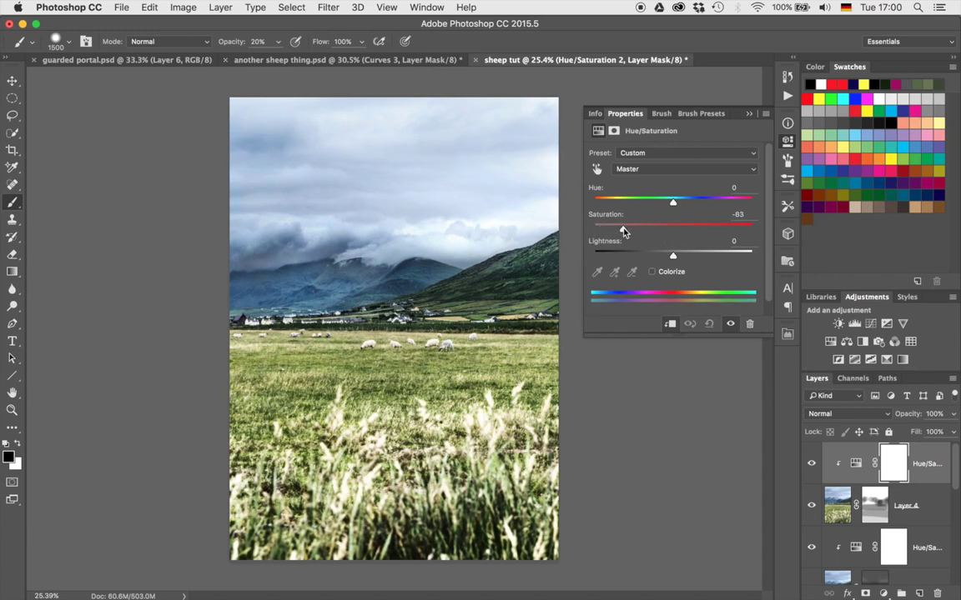
{"action": "left_click", "coordinate": [751, 118]}
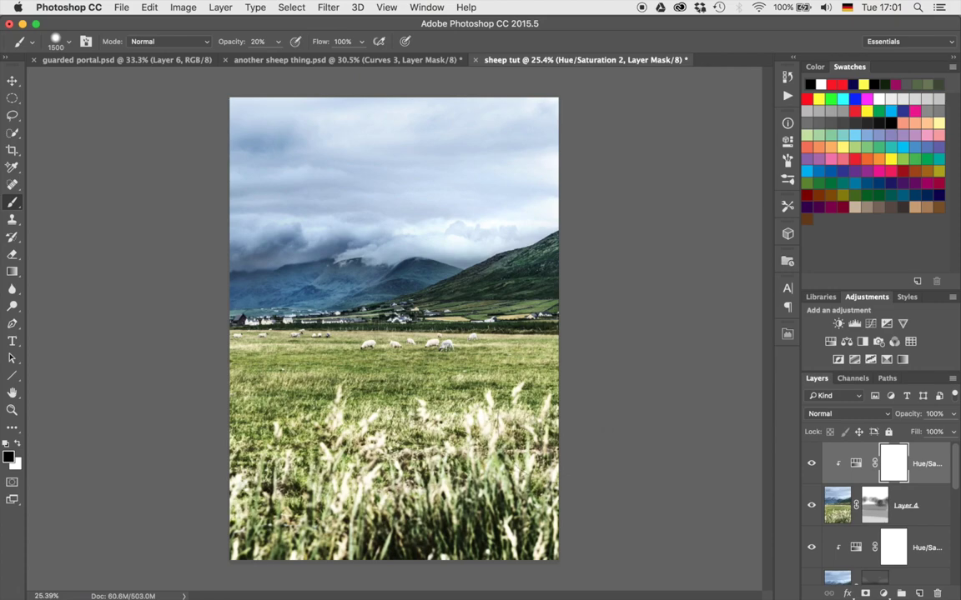
- Add a Curves adjustment with the midtones pulled down to darken the photo, and invert its mask to black
{"action": "left_click", "coordinate": [871, 324]}
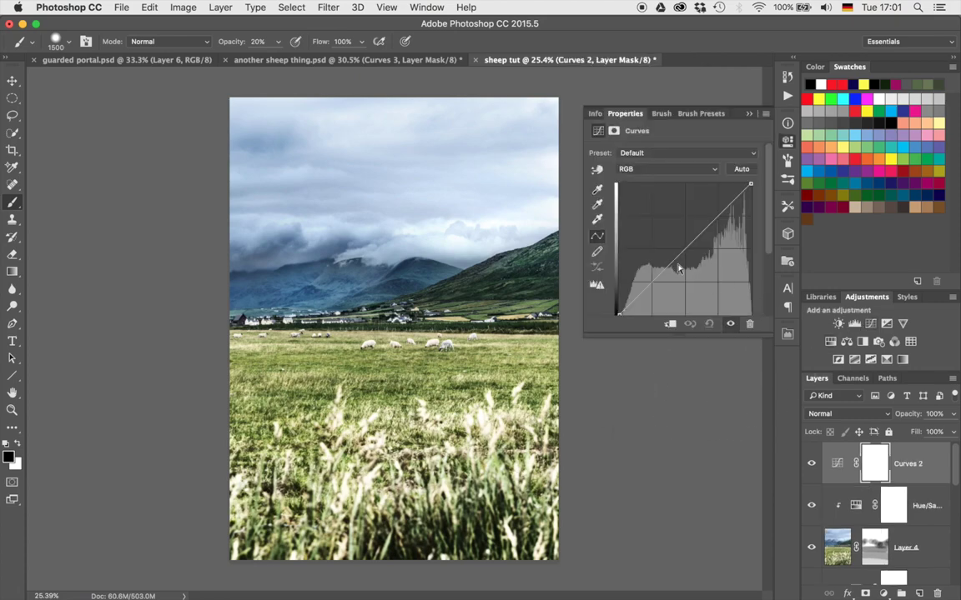
{"action": "left_click_drag", "start_coordinate": [674, 259], "coordinate": [697, 277]}
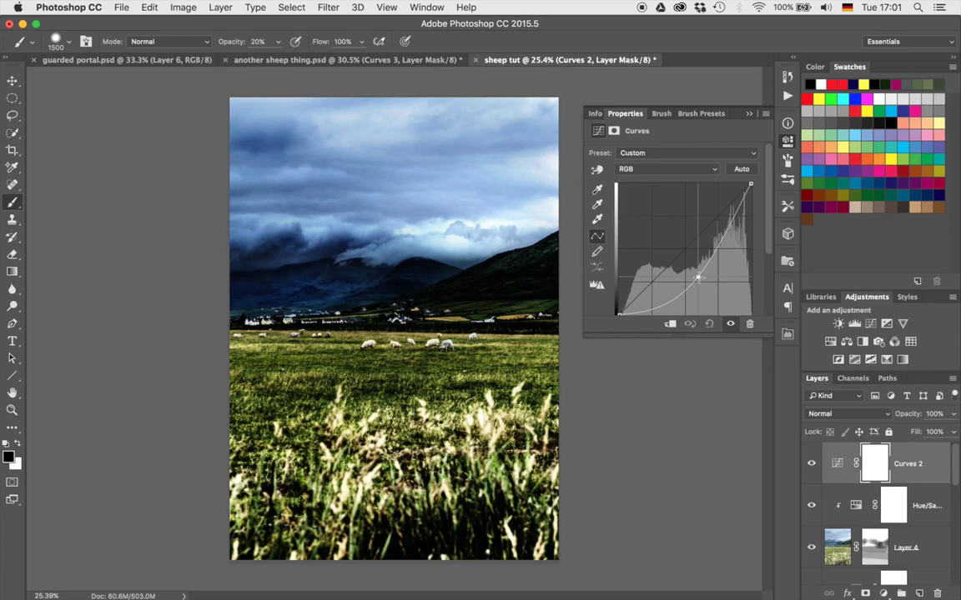
{"action": "left_click", "coordinate": [749, 114]}
{"action": "key", "text": "super+i"}
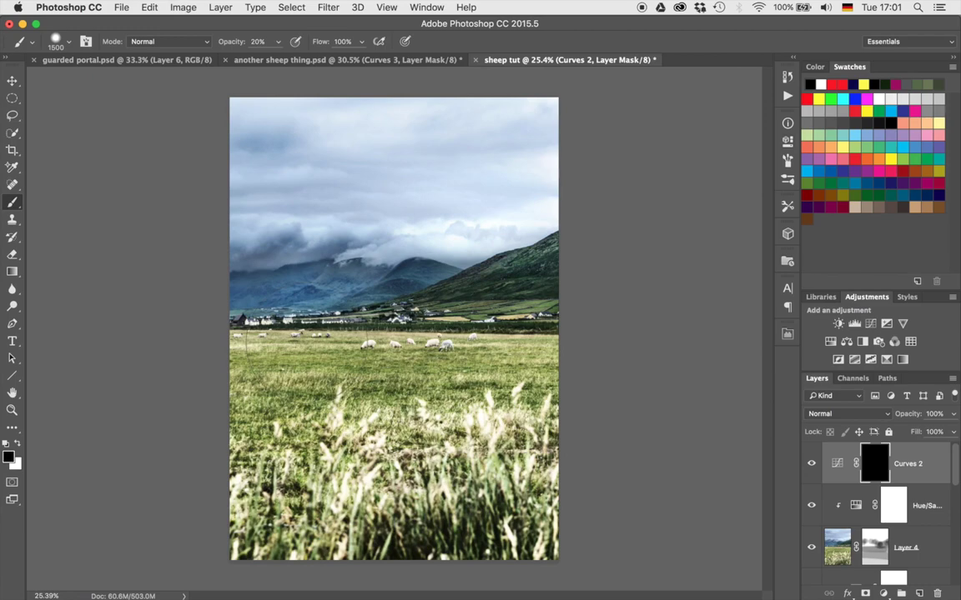
- Paint white on the Curves 2 mask across the grass below the sheep with an 1100 px brush at 40% opacity
{"action": "key", "text": "bracketleft"}
{"action": "key", "text": "bracketleft"}
{"action": "key", "text": "bracketleft"}
{"action": "key", "text": "bracketleft"}
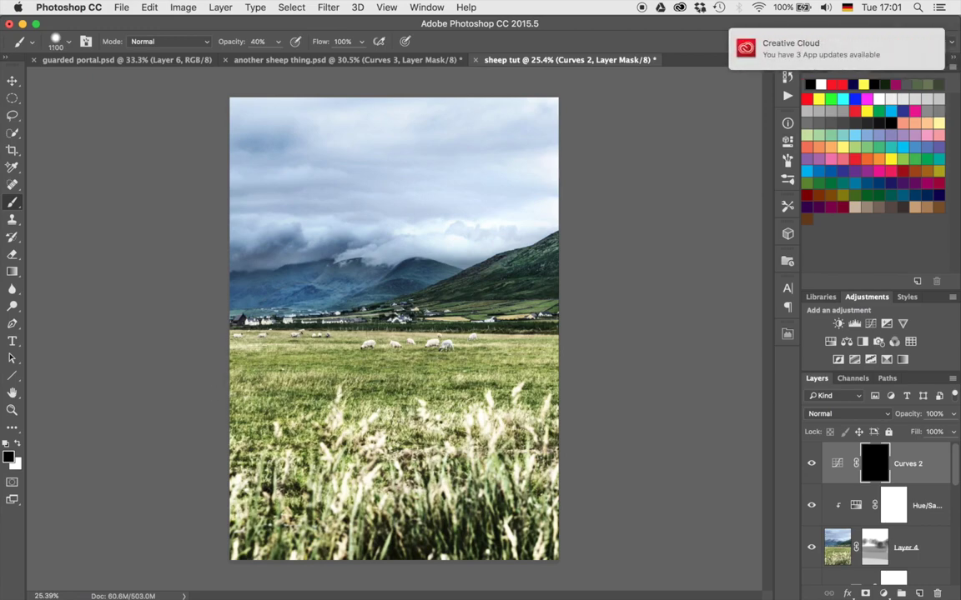
{"action": "key", "text": "x"}
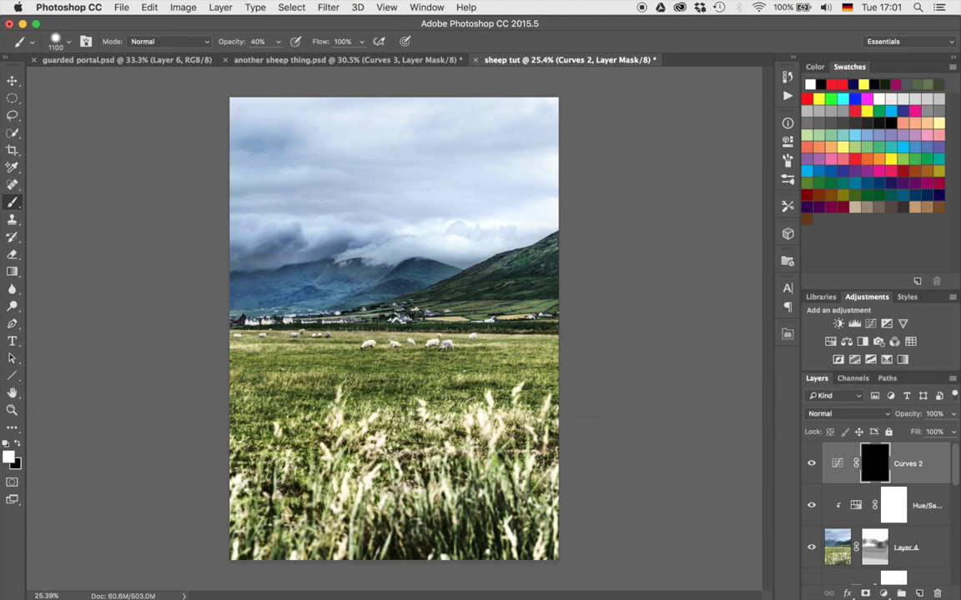
{"action": "left_click_drag", "start_coordinate": [510, 350], "coordinate": [409, 352]}
- Paint white at reduced opacity on the Curves 2 mask over the hills, sky and foreground grass, using 20% for the grass
{"action": "key", "text": "1"}
{"action": "mouse_move", "coordinate": [293, 274]}
{"action": "left_mouse_down"}
{"action": "mouse_move", "coordinate": [311, 278]}
{"action": "mouse_move", "coordinate": [237, 283]}
{"action": "left_mouse_up"}
{"action": "mouse_move", "coordinate": [340, 310]}
{"action": "left_mouse_down"}
{"action": "mouse_move", "coordinate": [469, 325]}
{"action": "mouse_move", "coordinate": [455, 189]}
{"action": "mouse_move", "coordinate": [564, 187]}
{"action": "left_mouse_up"}
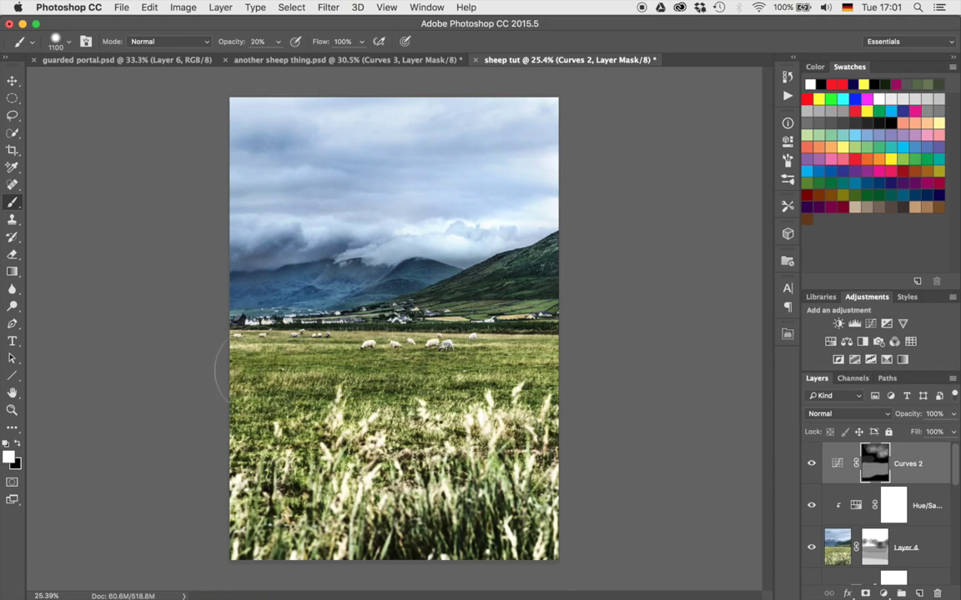
{"action": "mouse_move", "coordinate": [350, 442]}
{"action": "left_mouse_down"}
{"action": "mouse_move", "coordinate": [197, 478]}
{"action": "mouse_move", "coordinate": [568, 412]}
{"action": "mouse_move", "coordinate": [288, 392]}
{"action": "mouse_move", "coordinate": [501, 386]}
{"action": "mouse_move", "coordinate": [367, 379]}
{"action": "mouse_move", "coordinate": [533, 393]}
{"action": "mouse_move", "coordinate": [245, 407]}
{"action": "mouse_move", "coordinate": [573, 420]}
{"action": "mouse_move", "coordinate": [198, 453]}
{"action": "mouse_move", "coordinate": [483, 469]}
{"action": "mouse_move", "coordinate": [536, 515]}
{"action": "left_mouse_up"}
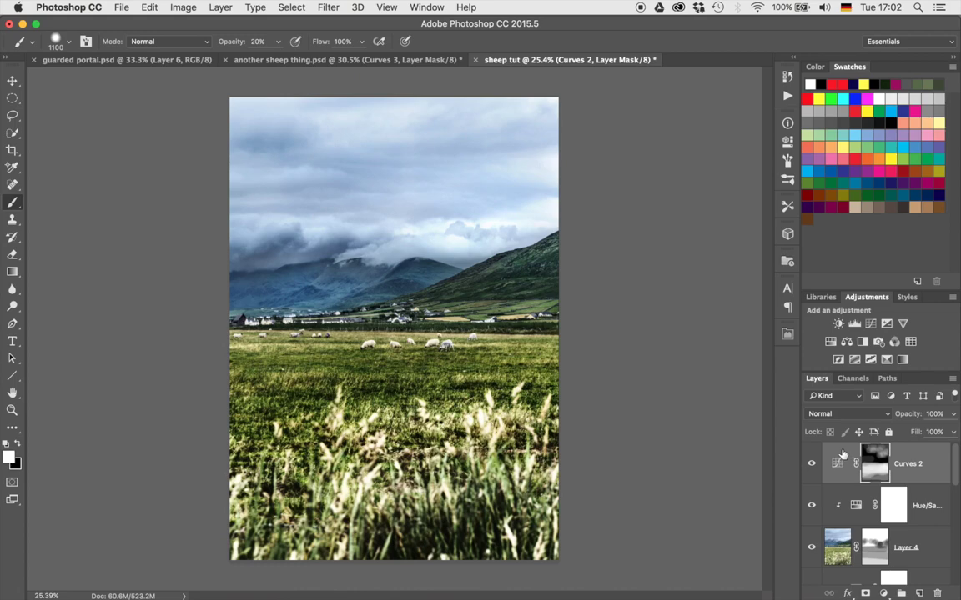
- Add another darkening Curves adjustment above Curves 2 and invert its mask to black
{"action": "left_click", "coordinate": [870, 324]}
{"action": "left_click_drag", "start_coordinate": [683, 252], "coordinate": [692, 274]}
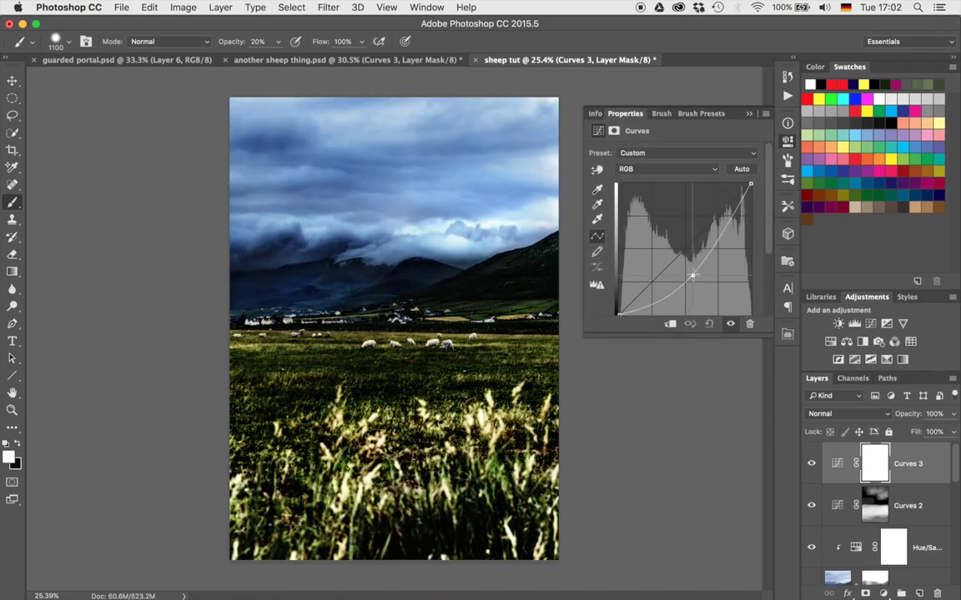
{"action": "left_click", "coordinate": [750, 115]}
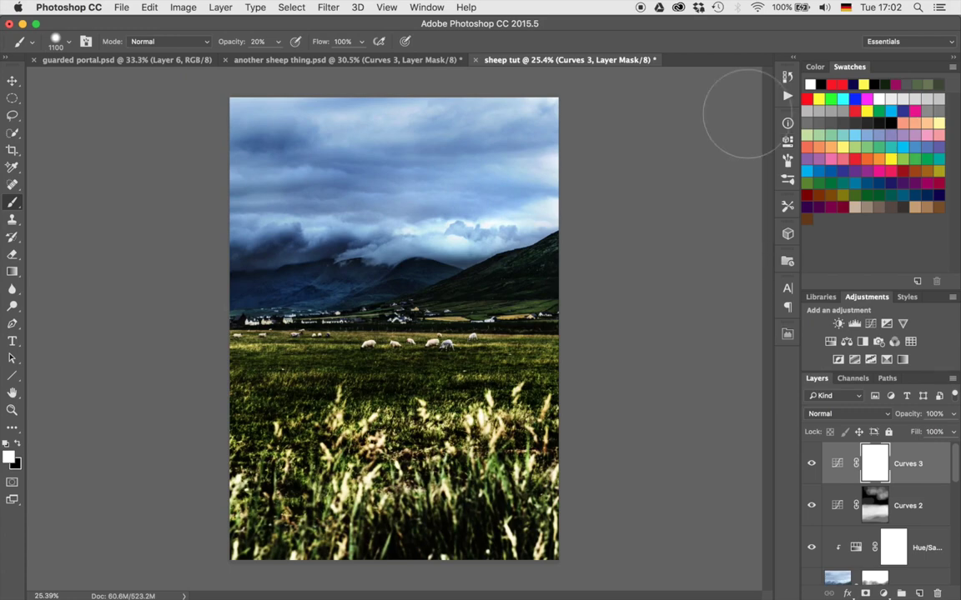
{"action": "key", "text": "ctrl+i"}
- Paint white on the Curves 3 mask over patches of the grass with a 600 px brush at 30% opacity
{"action": "key", "text": "bracketleft"}
{"action": "key", "text": "bracketleft"}
{"action": "key", "text": "bracketleft"}
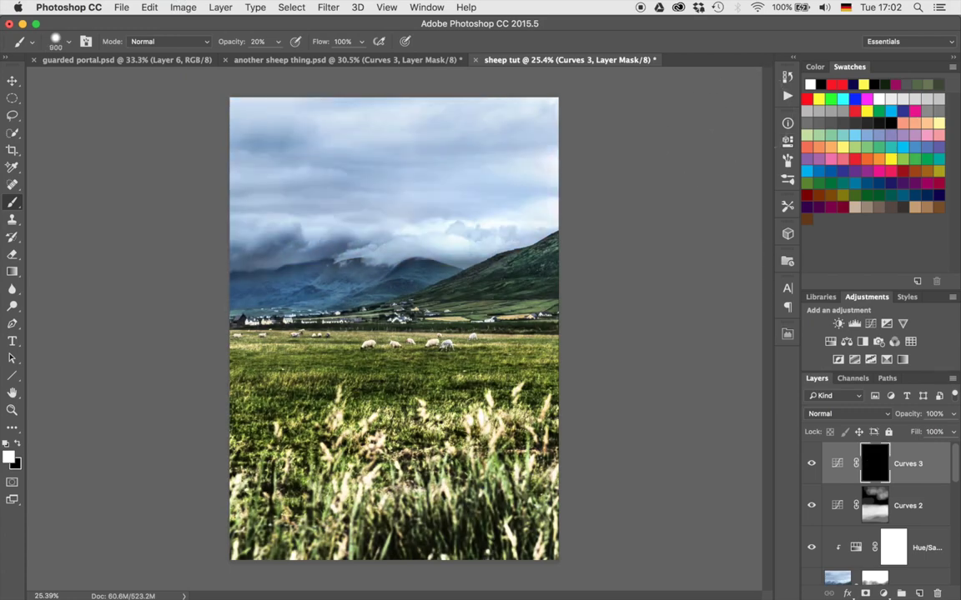
{"action": "key", "text": "bracketleft"}
{"action": "key", "text": "bracketleft"}
{"action": "left_click_drag", "start_coordinate": [232, 405], "coordinate": [293, 399]}
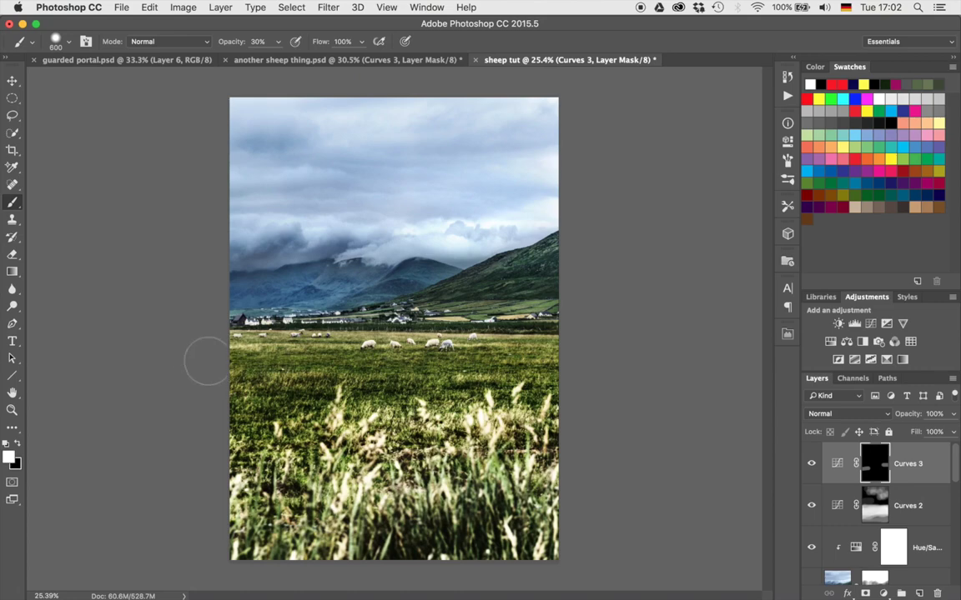
{"action": "mouse_move", "coordinate": [502, 413]}
{"action": "left_mouse_down"}
{"action": "mouse_move", "coordinate": [472, 406]}
{"action": "mouse_move", "coordinate": [439, 415]}
{"action": "mouse_move", "coordinate": [450, 424]}
{"action": "left_mouse_up"}
{"action": "mouse_move", "coordinate": [379, 382]}
{"action": "left_mouse_down"}
{"action": "mouse_move", "coordinate": [351, 384]}
{"action": "mouse_move", "coordinate": [317, 459]}
{"action": "mouse_move", "coordinate": [294, 437]}
{"action": "mouse_move", "coordinate": [303, 425]}
{"action": "mouse_move", "coordinate": [294, 407]}
{"action": "mouse_move", "coordinate": [266, 410]}
{"action": "mouse_move", "coordinate": [359, 418]}
{"action": "left_mouse_up"}
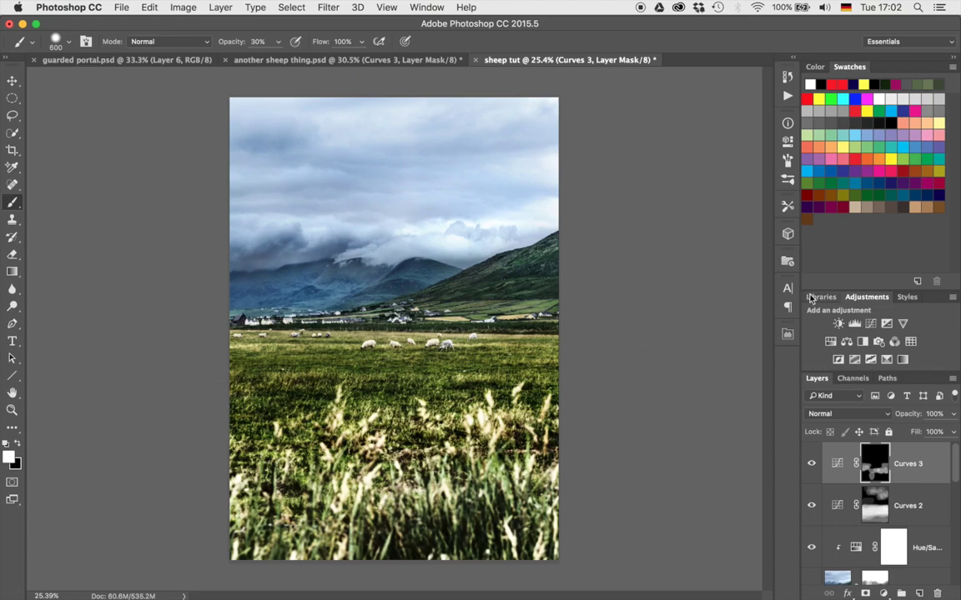
- Add a Curves adjustment with the midtones raised to brighten the photo, and invert its mask to black
{"action": "left_click", "coordinate": [872, 323]}
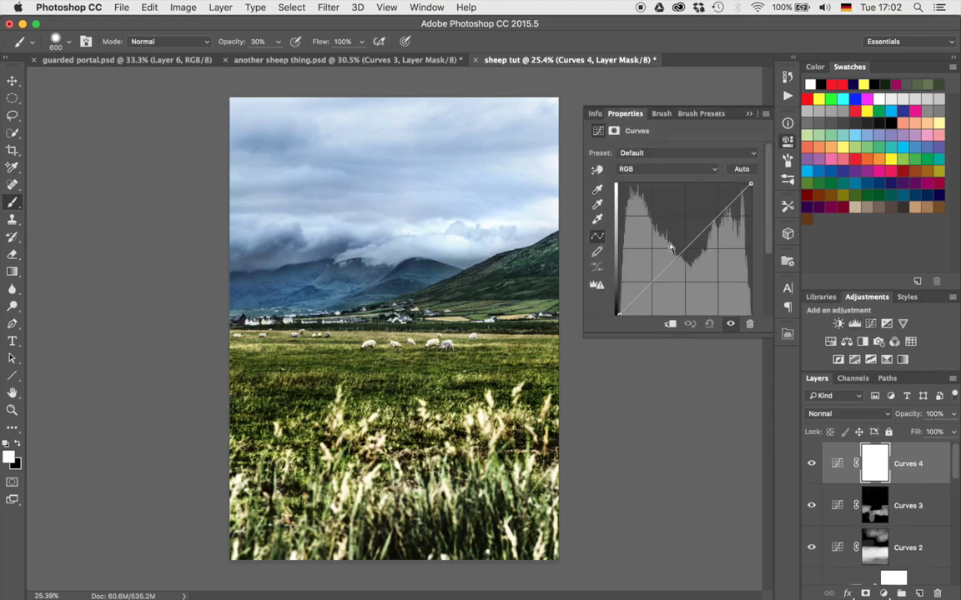
{"action": "left_click_drag", "start_coordinate": [677, 240], "coordinate": [672, 233]}
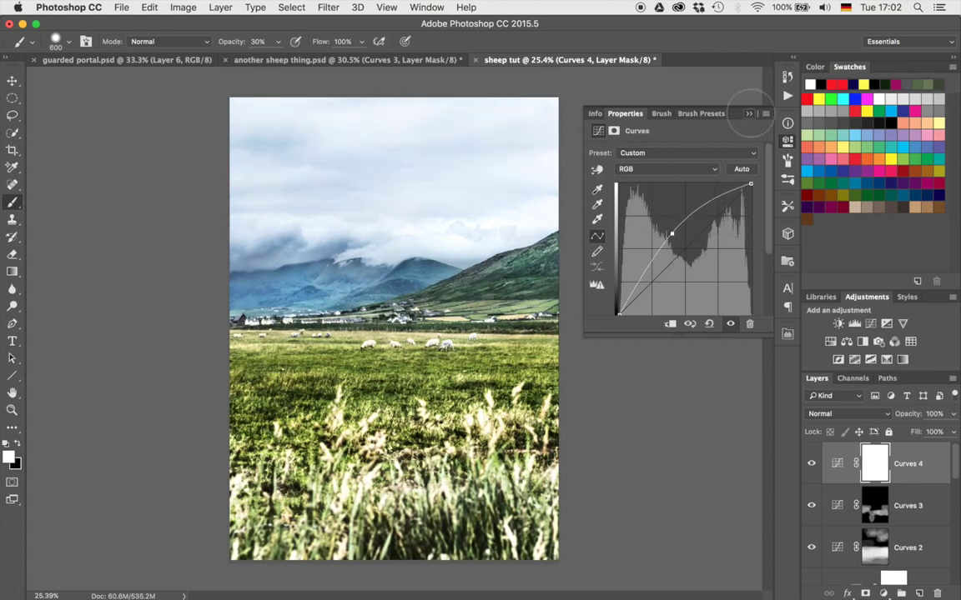
{"action": "left_click", "coordinate": [749, 114]}
{"action": "key", "text": "ctrl+i"}
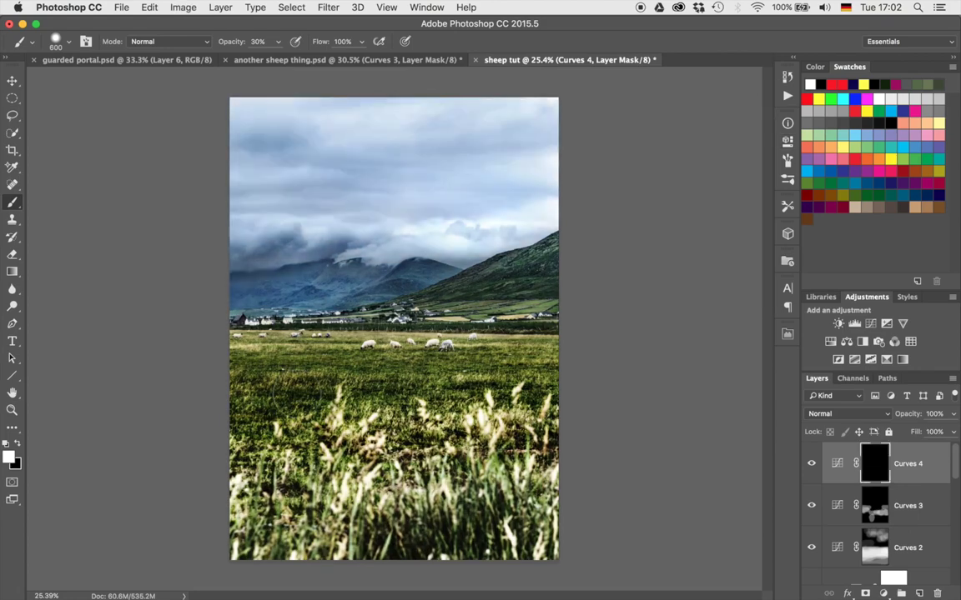
- Paint white on the Curves 4 mask over the dry grass patch below the distant sheep, using a 300 px brush at 20% opacity
{"action": "key", "text": "super+plus"}
{"action": "key", "text": "super+plus"}
{"action": "key", "text": "super+plus"}
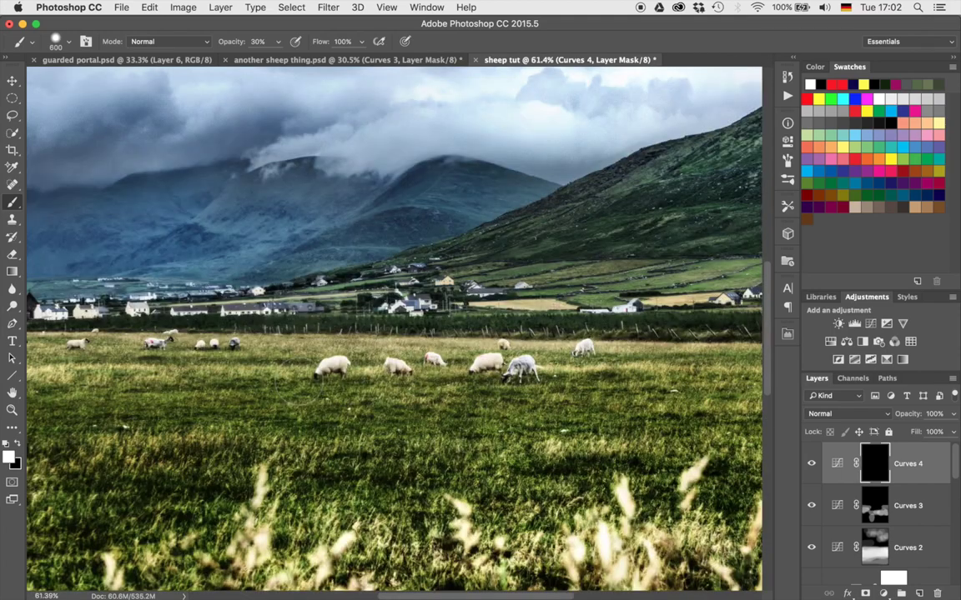
{"action": "scroll", "coordinate": [377, 370], "scroll_direction": "up", "scroll_amount": 3}
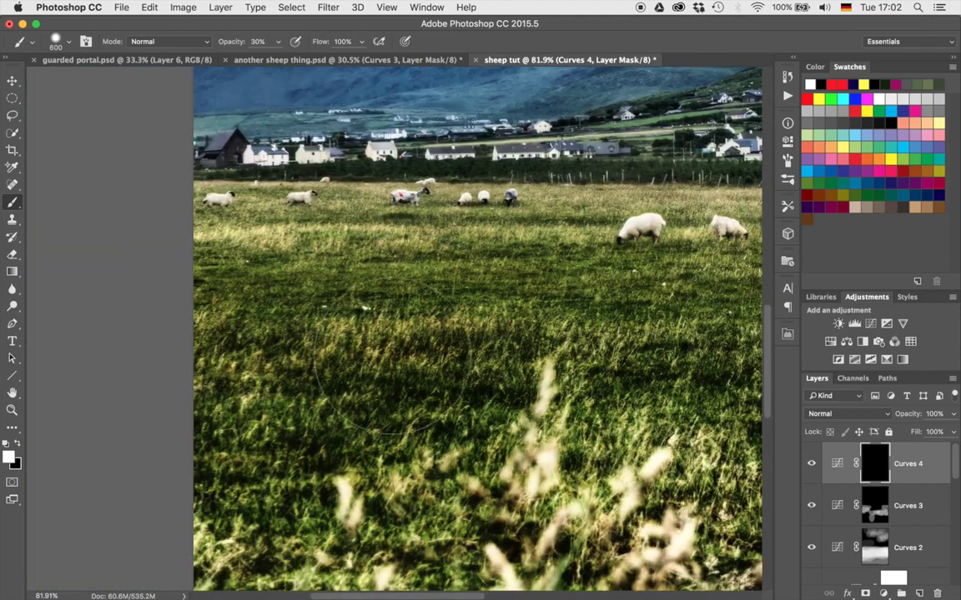
{"action": "key", "text": "bracketleft"}
{"action": "key", "text": "bracketleft"}
{"action": "key", "text": "bracketleft"}
{"action": "key", "text": "bracketleft"}
{"action": "key", "text": "bracketright"}
{"action": "mouse_move", "coordinate": [362, 354]}
{"action": "left_mouse_down"}
{"action": "mouse_move", "coordinate": [306, 334]}
{"action": "mouse_move", "coordinate": [304, 315]}
{"action": "mouse_move", "coordinate": [502, 342]}
{"action": "left_mouse_up"}
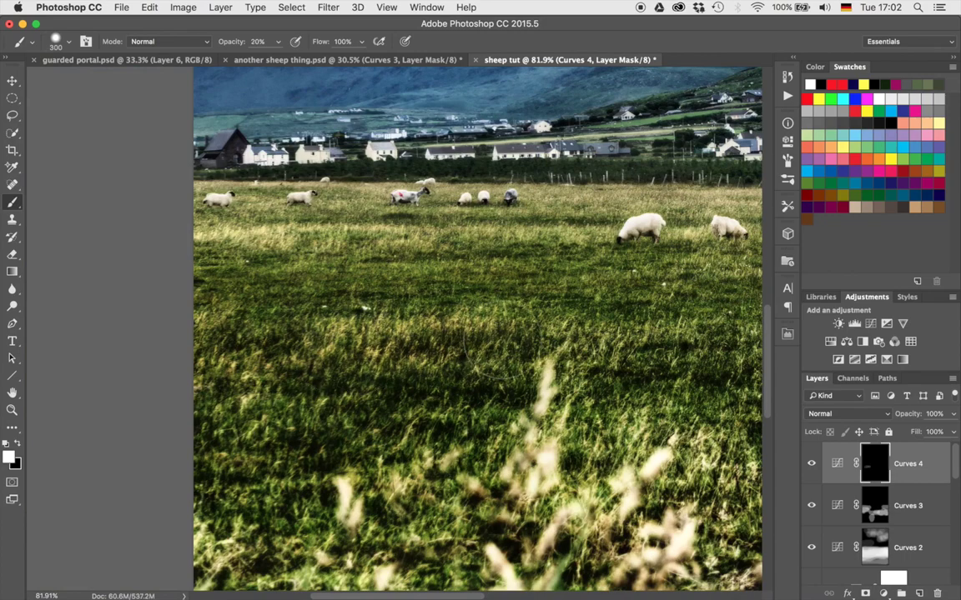
- Paint white on the Curves 4 mask over the pale grass patches around and beyond the nearer sheep
{"action": "scroll", "coordinate": [502, 342], "scroll_direction": "right", "scroll_amount": 10}
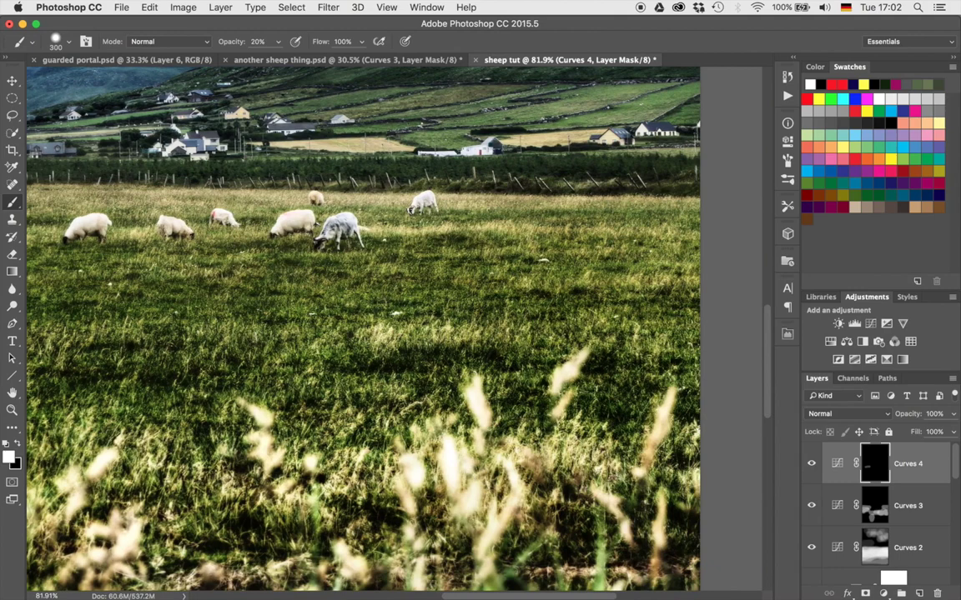
{"action": "mouse_move", "coordinate": [425, 225]}
{"action": "left_mouse_down"}
{"action": "mouse_move", "coordinate": [550, 210]}
{"action": "mouse_move", "coordinate": [602, 222]}
{"action": "left_mouse_up"}
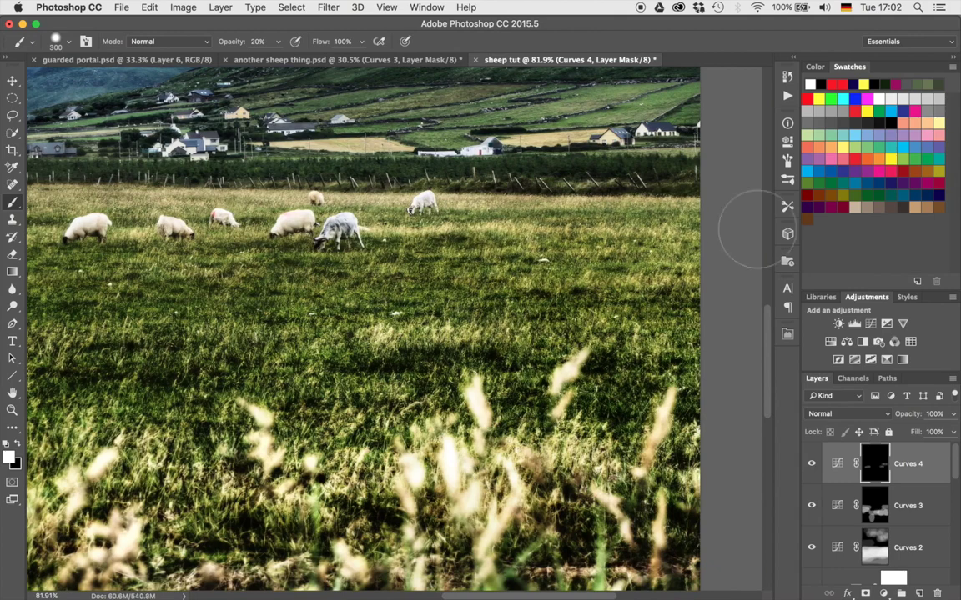
{"action": "scroll", "coordinate": [643, 293], "scroll_direction": "down", "scroll_amount": 3}
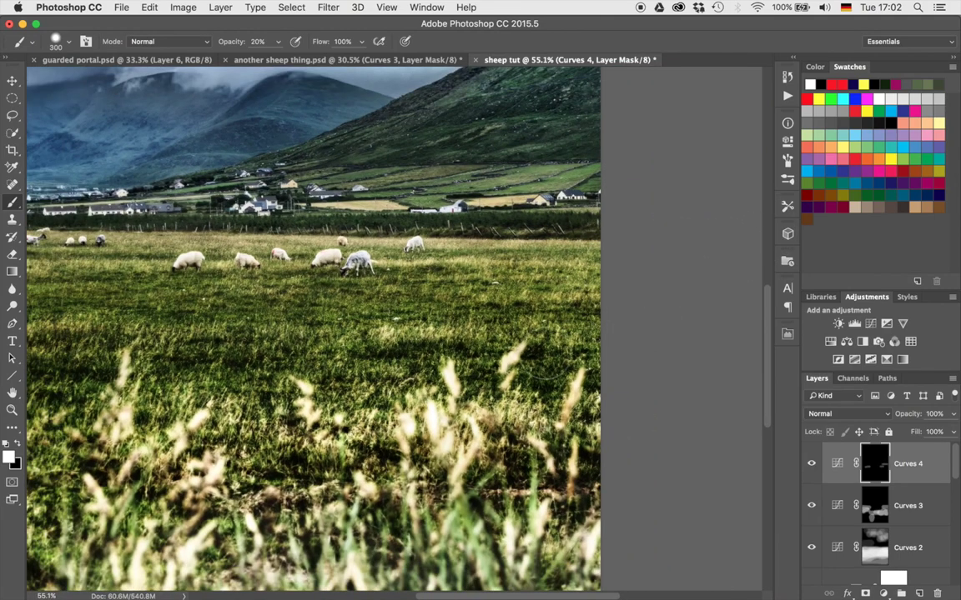
{"action": "scroll", "coordinate": [546, 350], "scroll_direction": "down", "scroll_amount": 4}
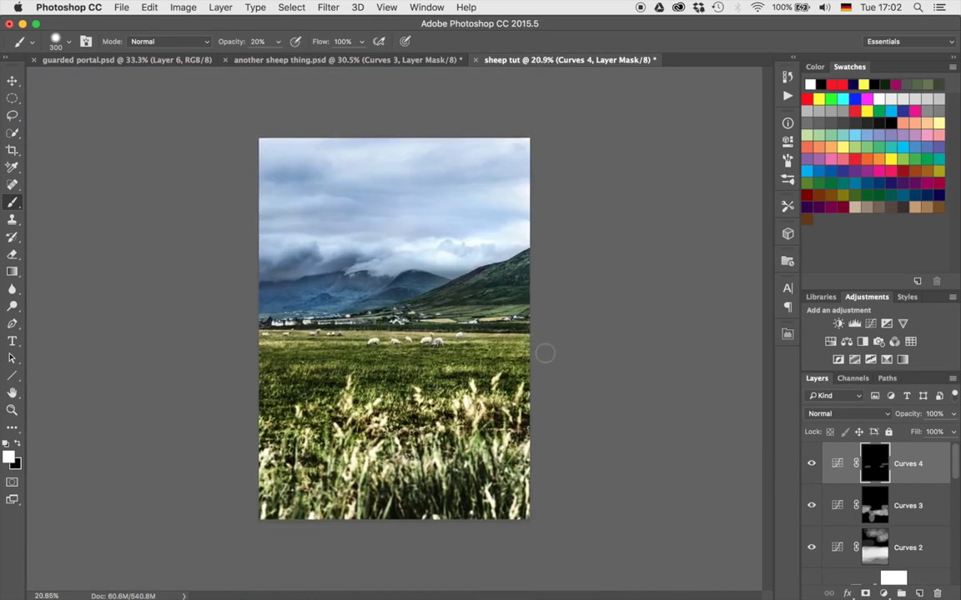
{"action": "scroll", "coordinate": [545, 353], "scroll_direction": "up", "scroll_amount": 1}
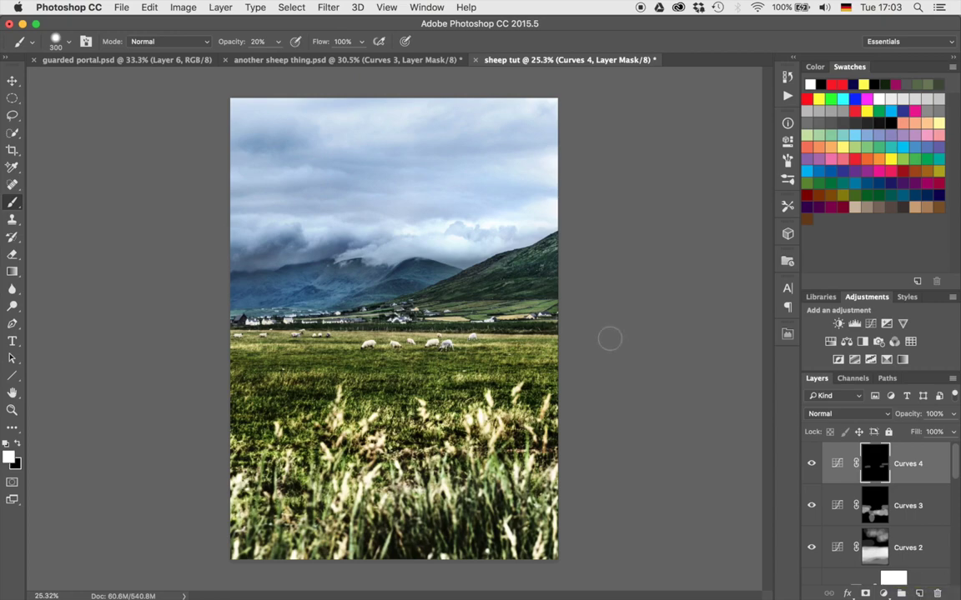
- Add a new layer above Curves 4 and choose an orange foreground colour for the Gradient tool
{"action": "key", "text": "ctrl+shift+alt+n"}
{"action": "key", "text": "x"}
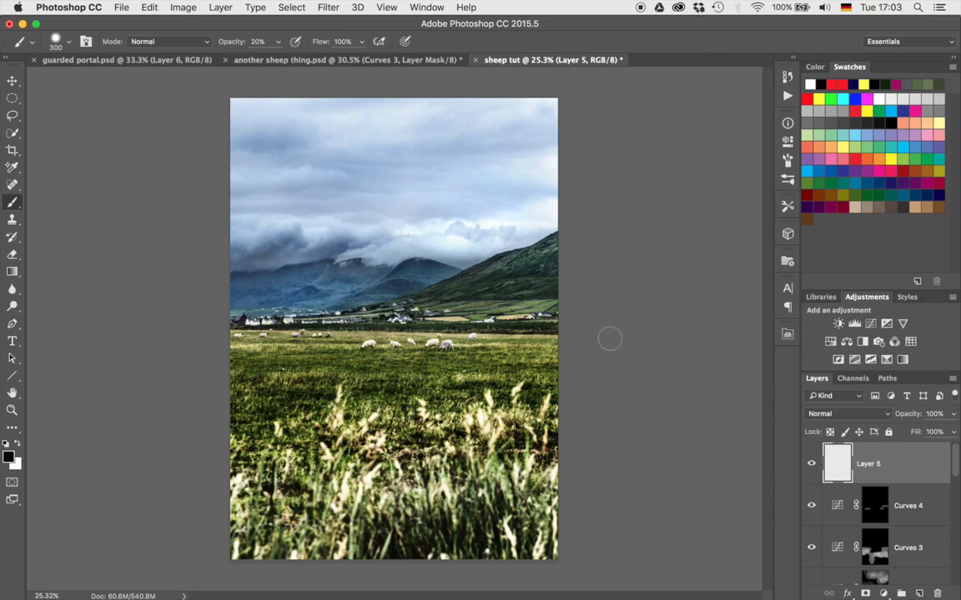
{"action": "key", "text": "g"}
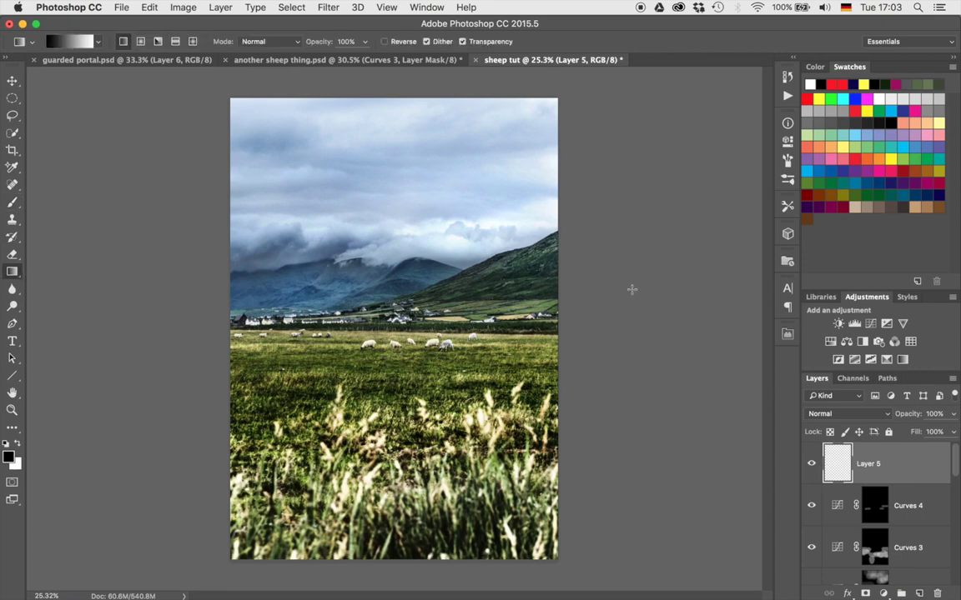
{"action": "left_click", "coordinate": [878, 160]}
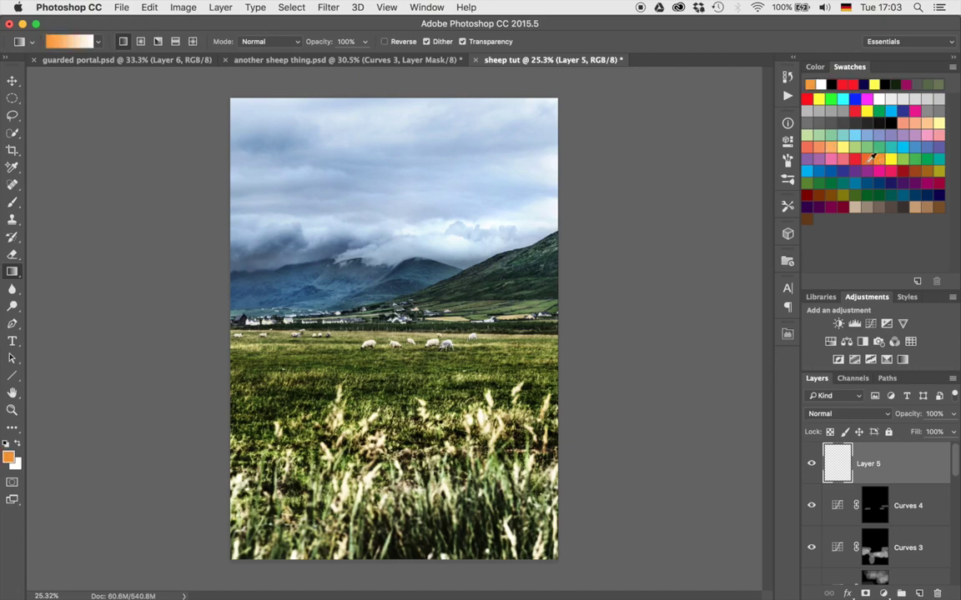
- Draw an orange-to-transparent linear gradient on the new layer from the photo's bottom edge up to just above the hills
{"action": "left_click_drag", "start_coordinate": [385, 570], "coordinate": [392, 274]}
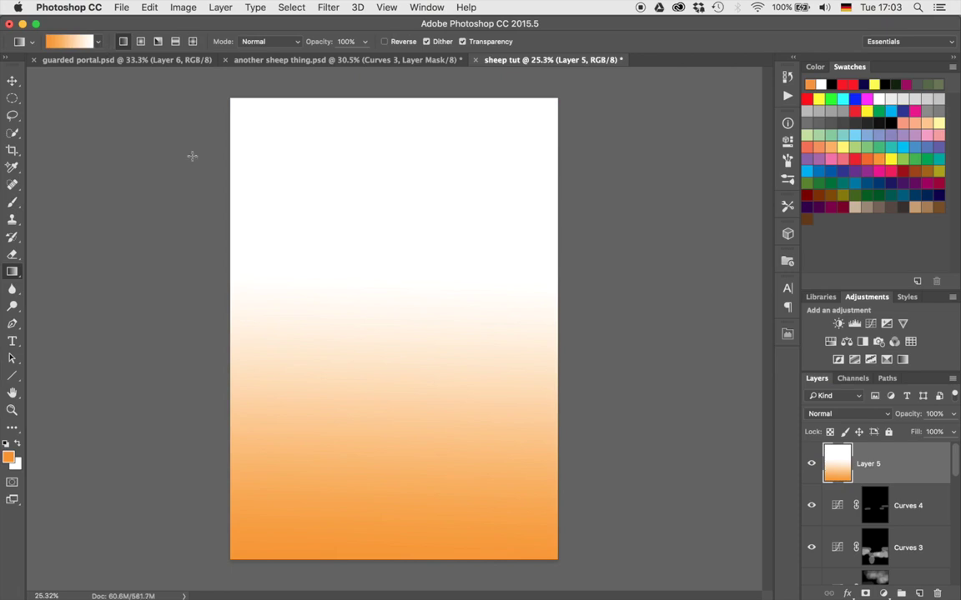
{"action": "key", "text": "super+z"}
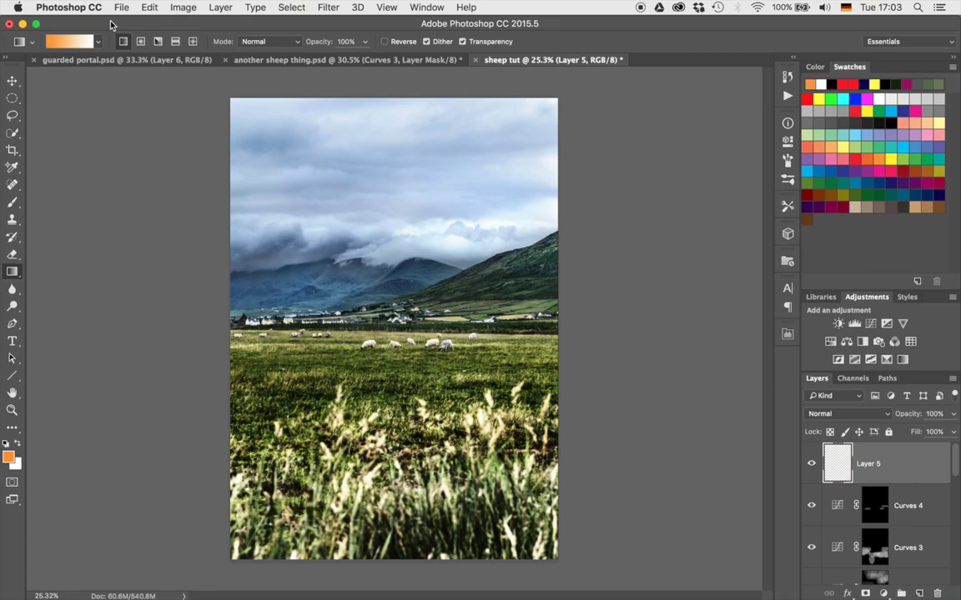
{"action": "left_click", "coordinate": [97, 41]}
{"action": "left_click", "coordinate": [49, 66]}
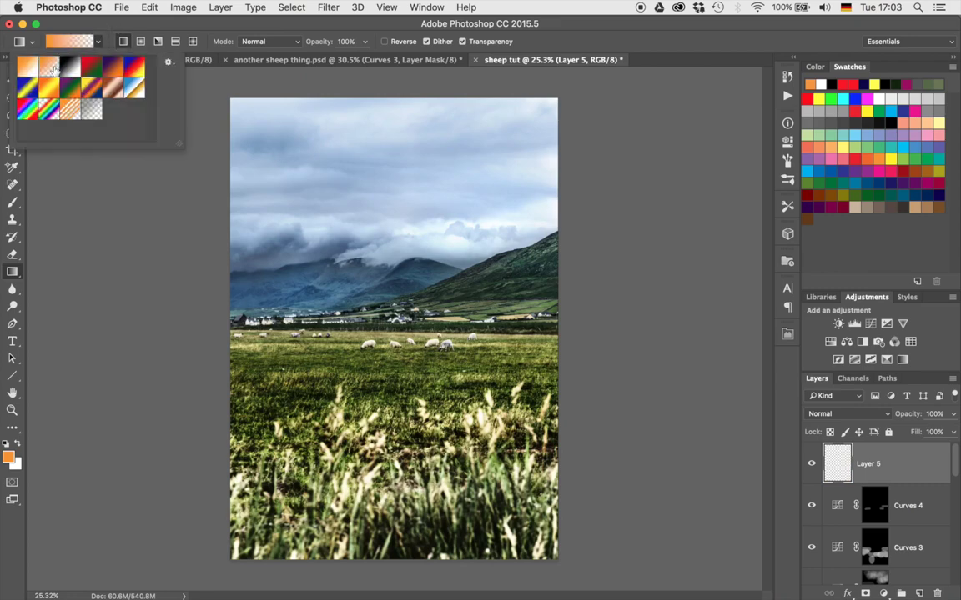
{"action": "left_click", "coordinate": [117, 305]}
{"action": "left_click_drag", "start_coordinate": [388, 577], "coordinate": [393, 239]}
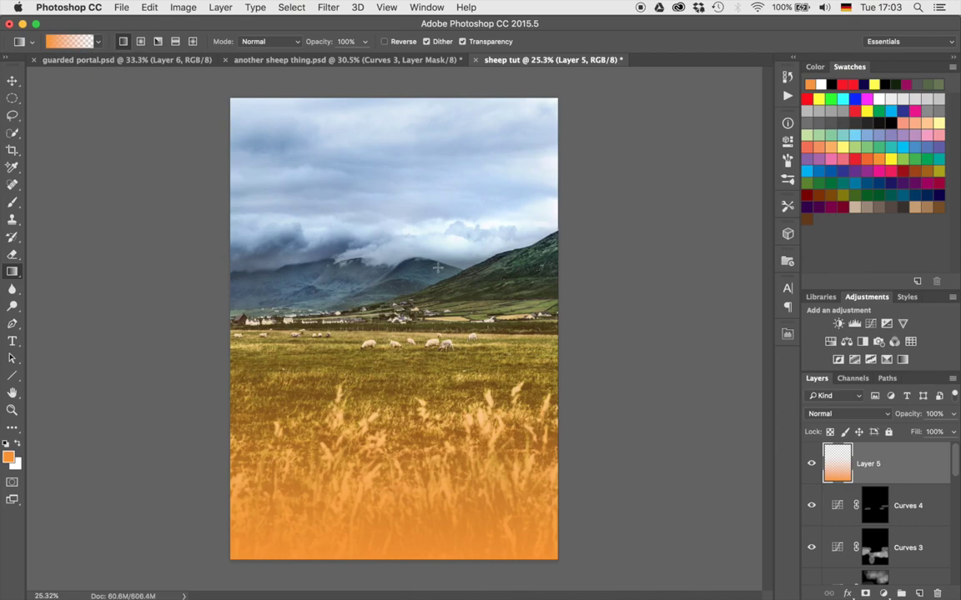
- Compare the Hue and Color blend modes on the orange gradient layer and settle on Hue
{"action": "left_click", "coordinate": [853, 420]}
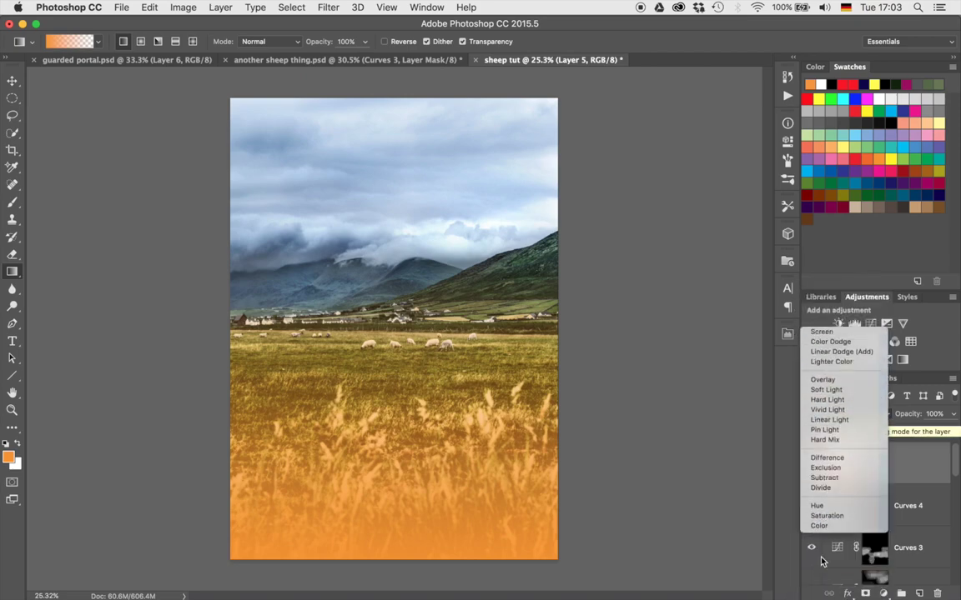
{"action": "left_click", "coordinate": [821, 559]}
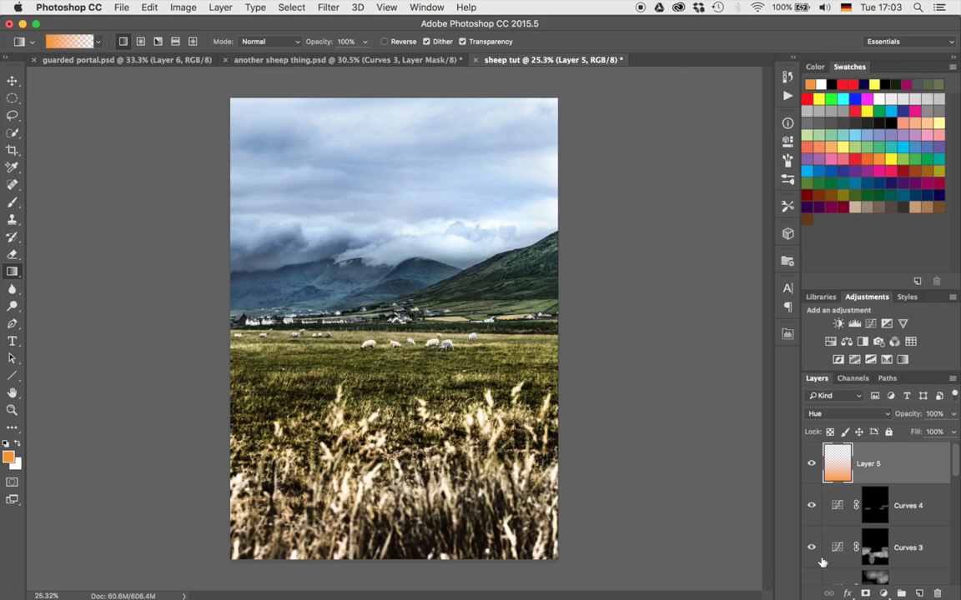
{"action": "left_click", "coordinate": [834, 414]}
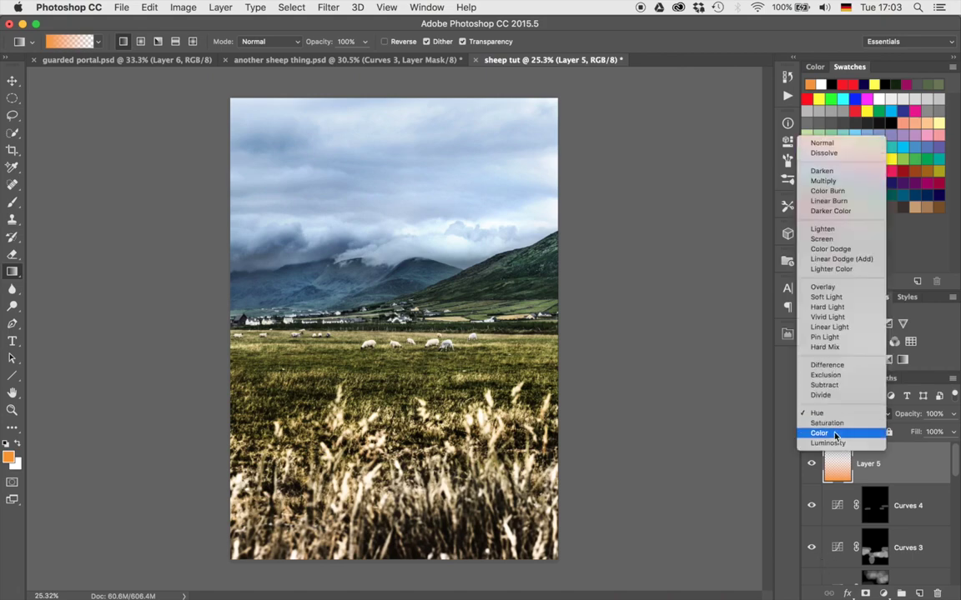
{"action": "left_click", "coordinate": [834, 431]}
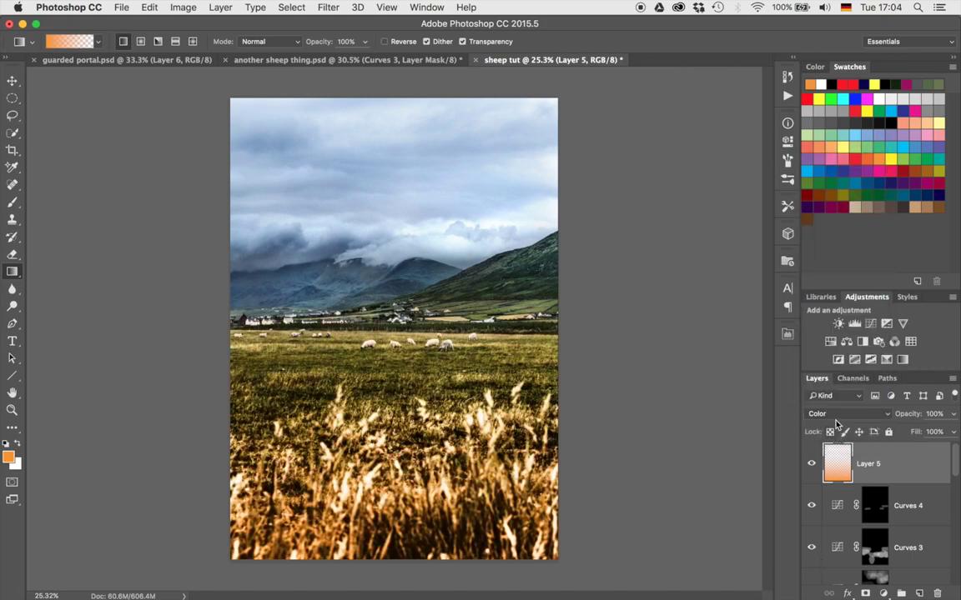
{"action": "left_click", "coordinate": [834, 414]}
{"action": "left_click", "coordinate": [835, 393]}
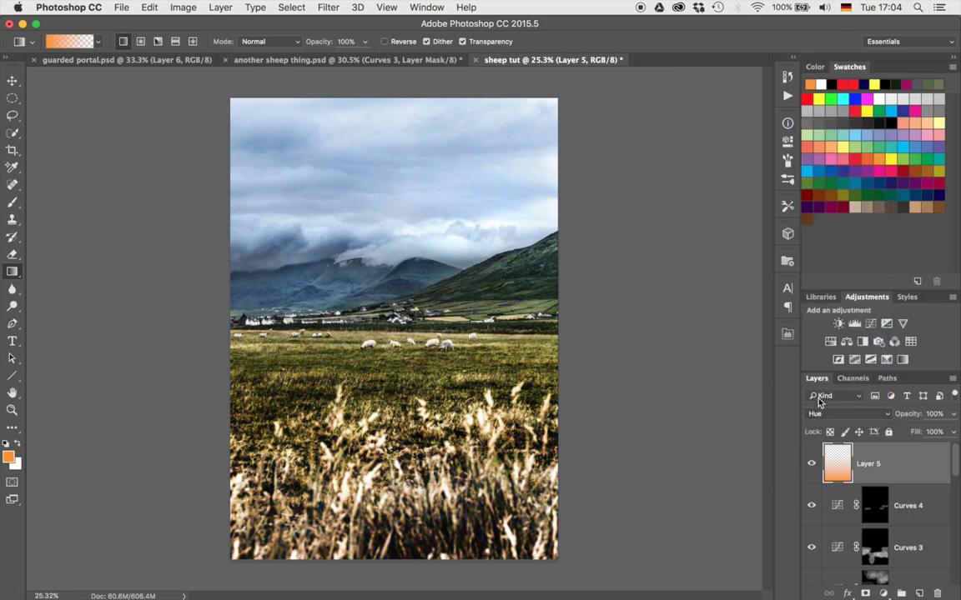
- Duplicate the orange gradient layer and group both copies
{"action": "key", "text": "super+j"}
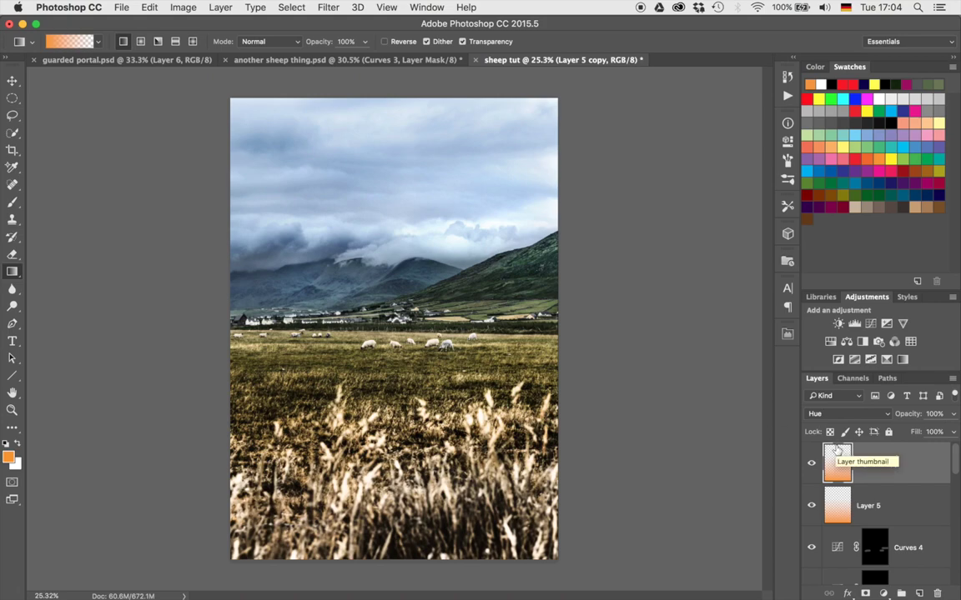
{"action": "left_click", "coordinate": [912, 510], "text": "shift"}
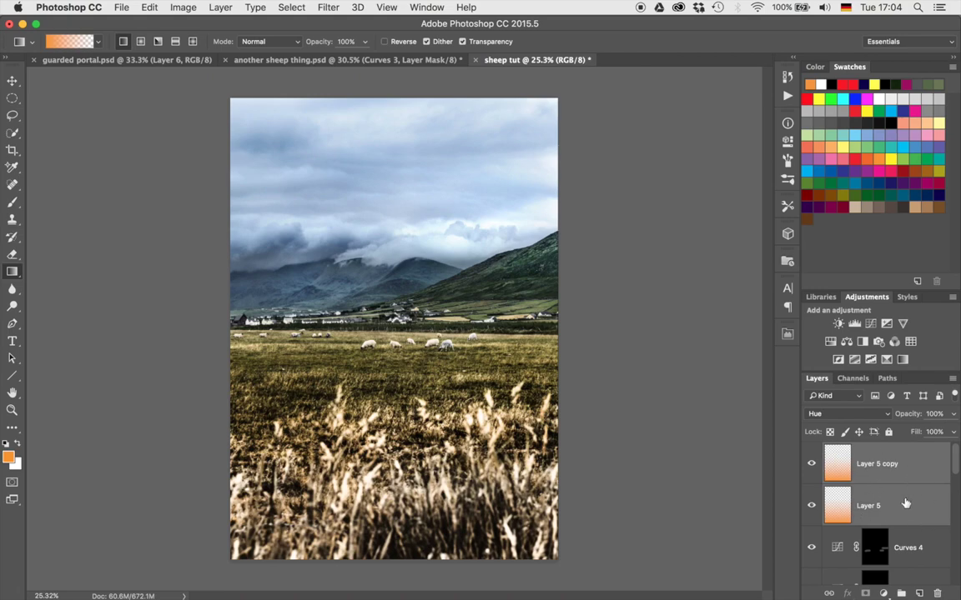
{"action": "key", "text": "super+g"}
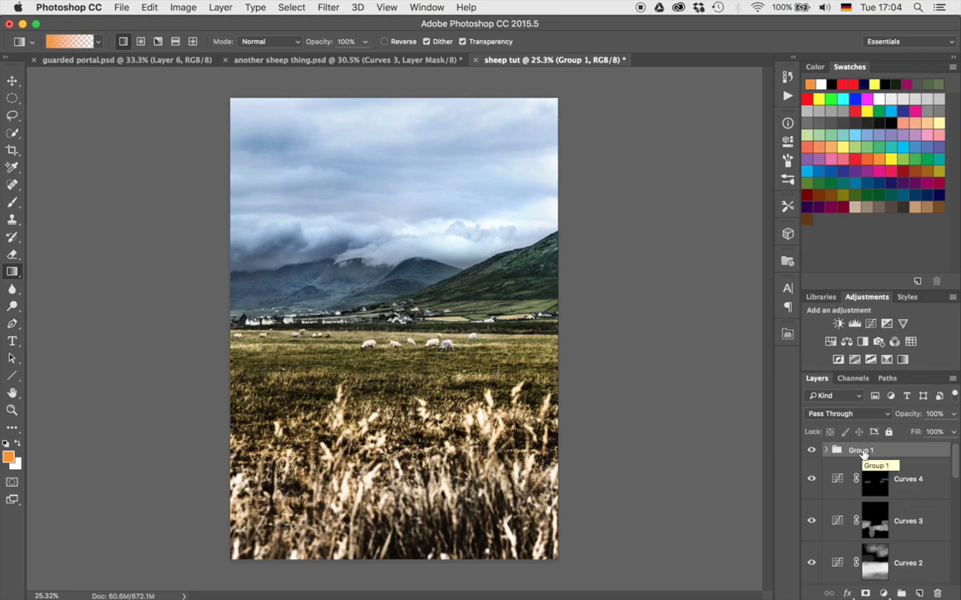
- Add a mask to the gradient group and paint black over the meadow and foreground grass with an 1100 px brush at 20% opacity
{"action": "left_click", "coordinate": [865, 593]}
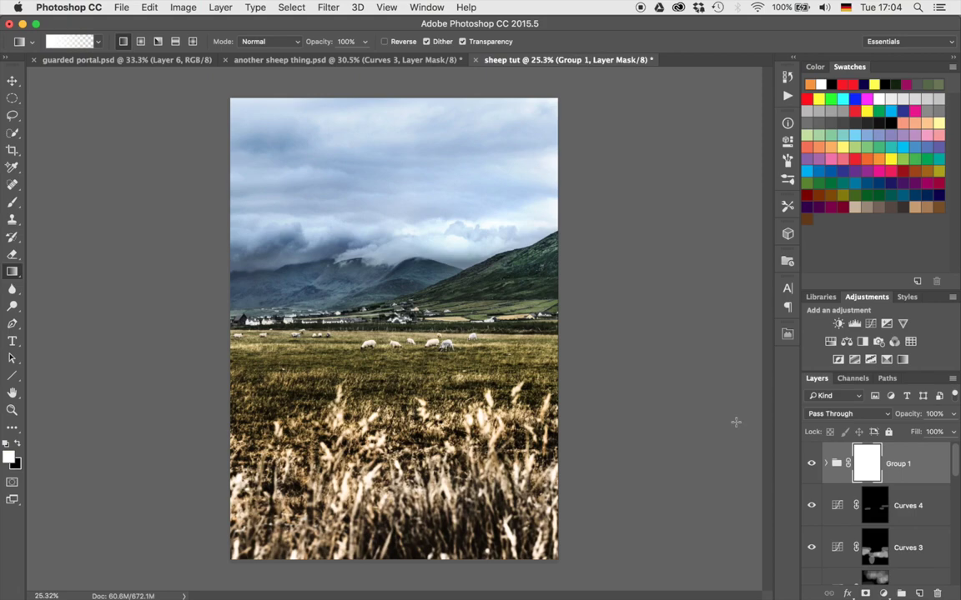
{"action": "key", "text": "b"}
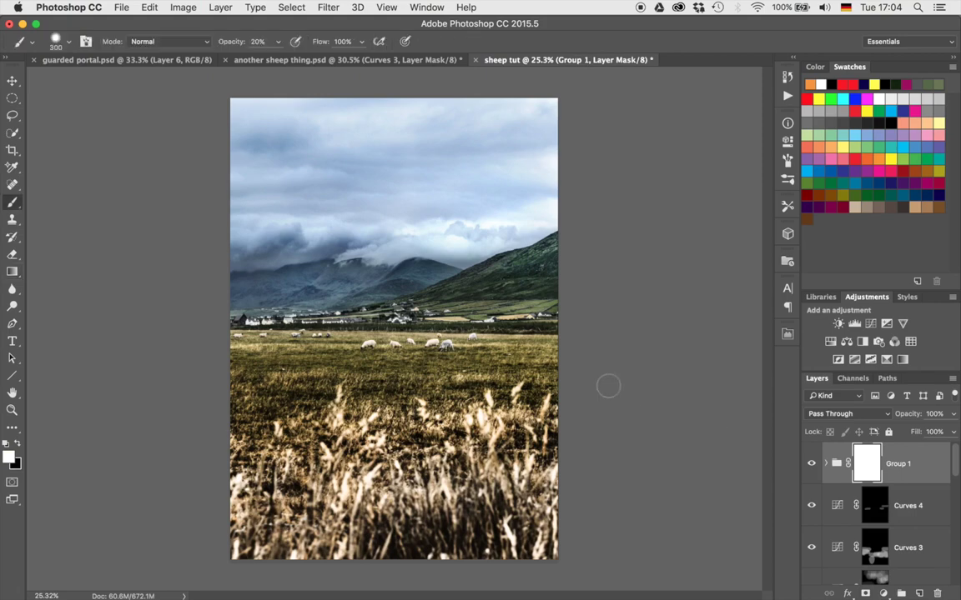
{"action": "key", "text": "bracketright"}
{"action": "key", "text": "bracketright"}
{"action": "key", "text": "bracketright"}
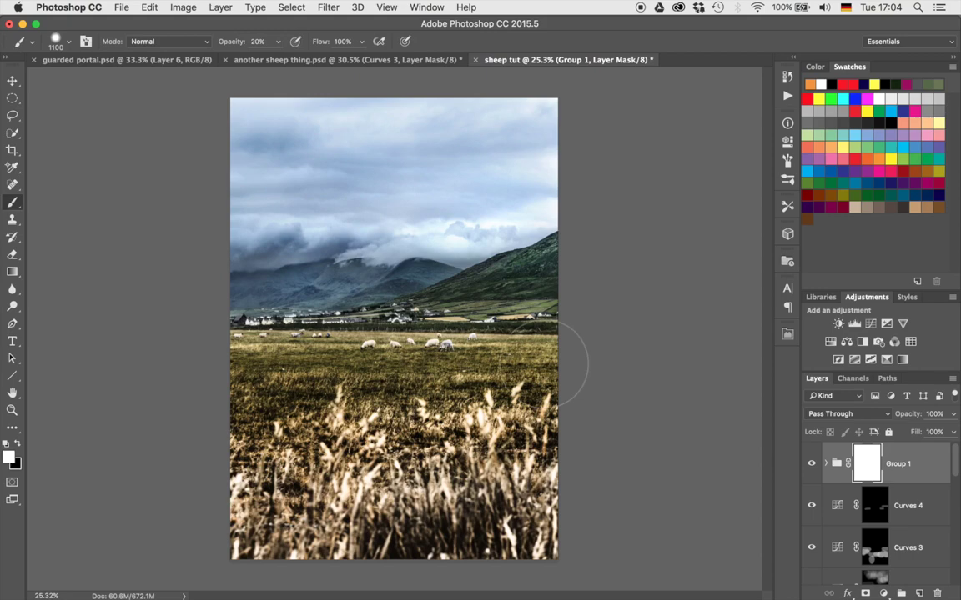
{"action": "key", "text": "x"}
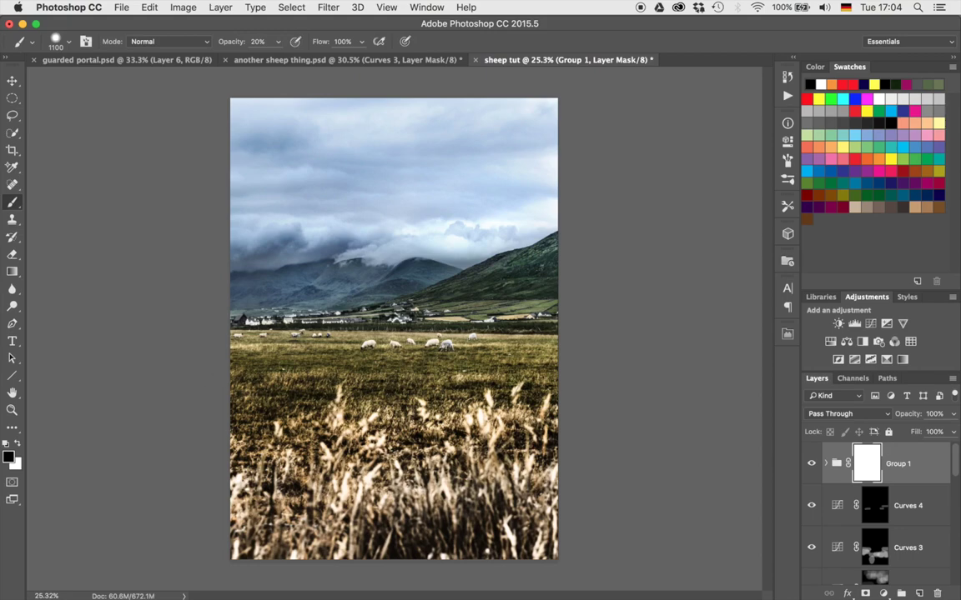
{"action": "left_click_drag", "start_coordinate": [225, 380], "coordinate": [771, 381]}
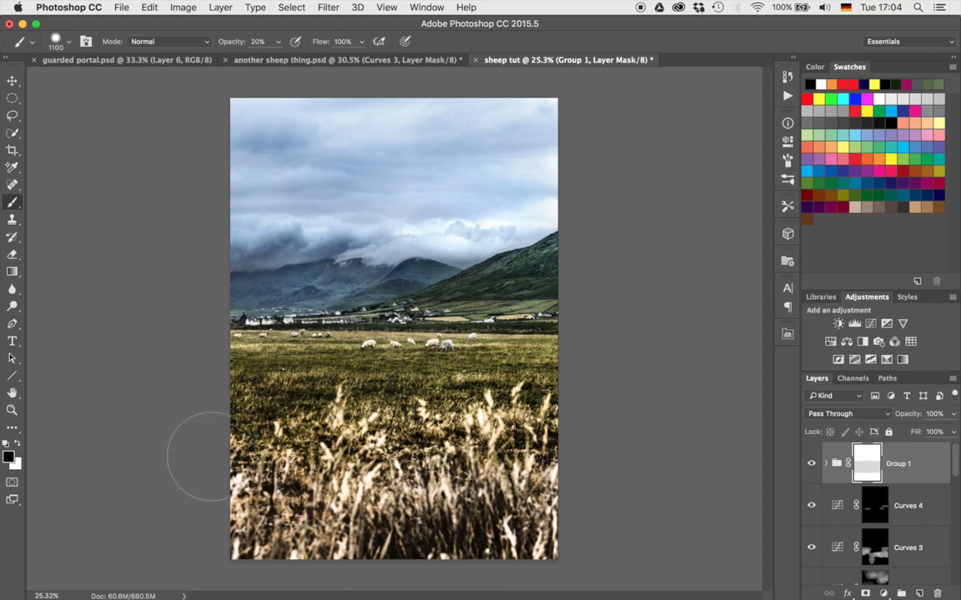
{"action": "left_click_drag", "start_coordinate": [483, 521], "coordinate": [690, 544]}
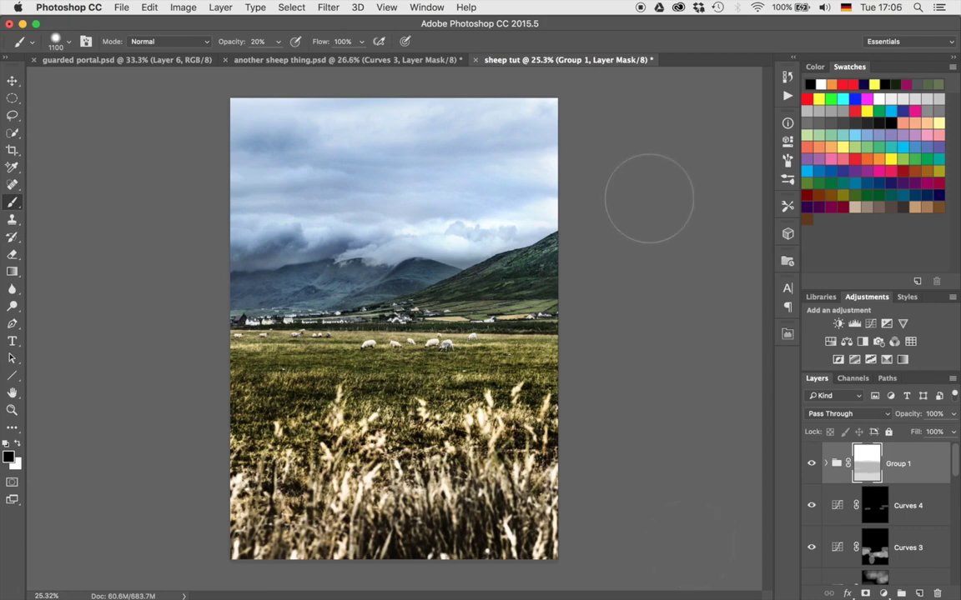
- Add a new empty layer above the masked gradient group
{"action": "scroll", "coordinate": [456, 323], "scroll_direction": "up", "scroll_amount": 5}
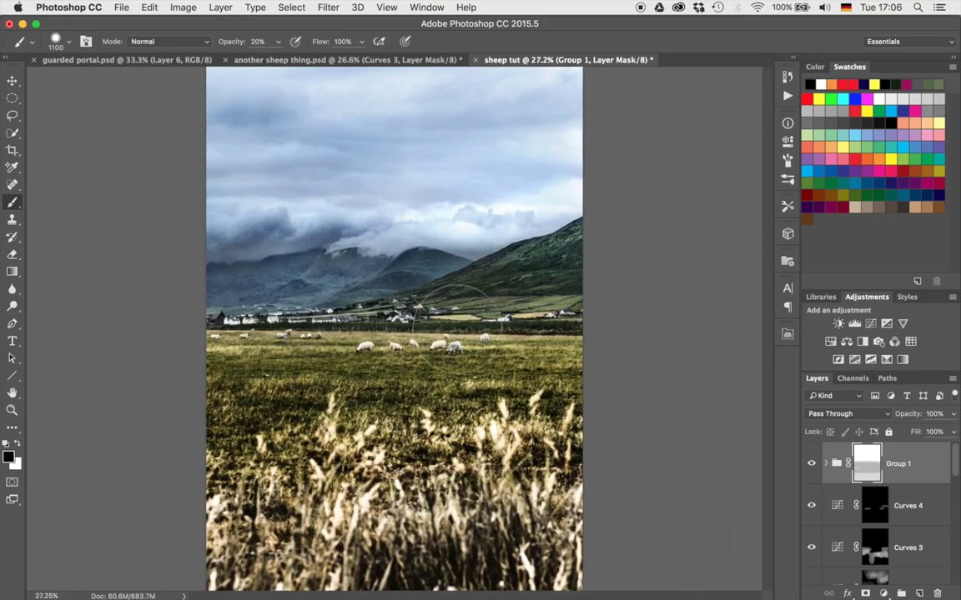
{"action": "scroll", "coordinate": [456, 325], "scroll_direction": "up", "scroll_amount": 5}
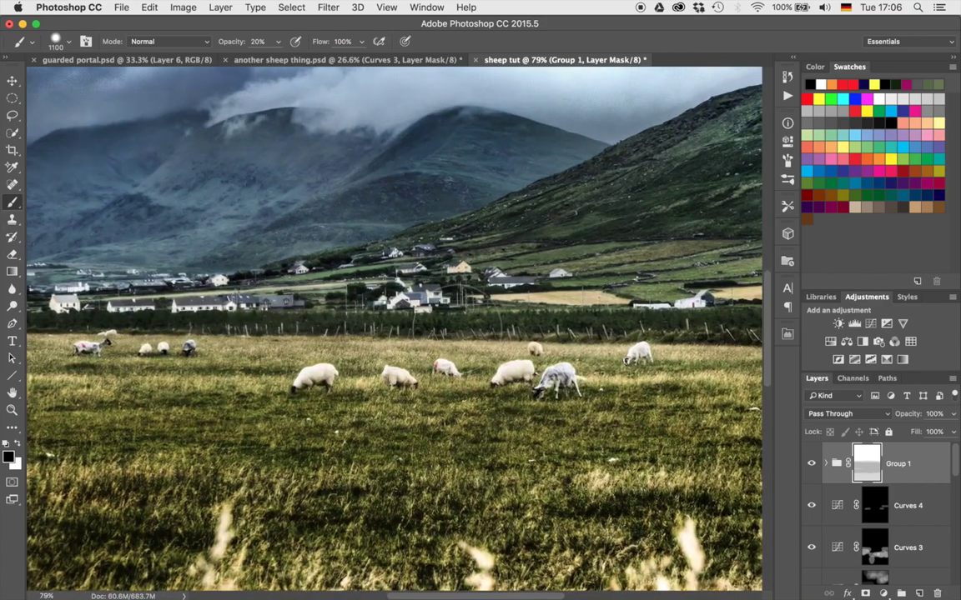
{"action": "scroll", "coordinate": [455, 325], "scroll_direction": "down", "scroll_amount": 5}
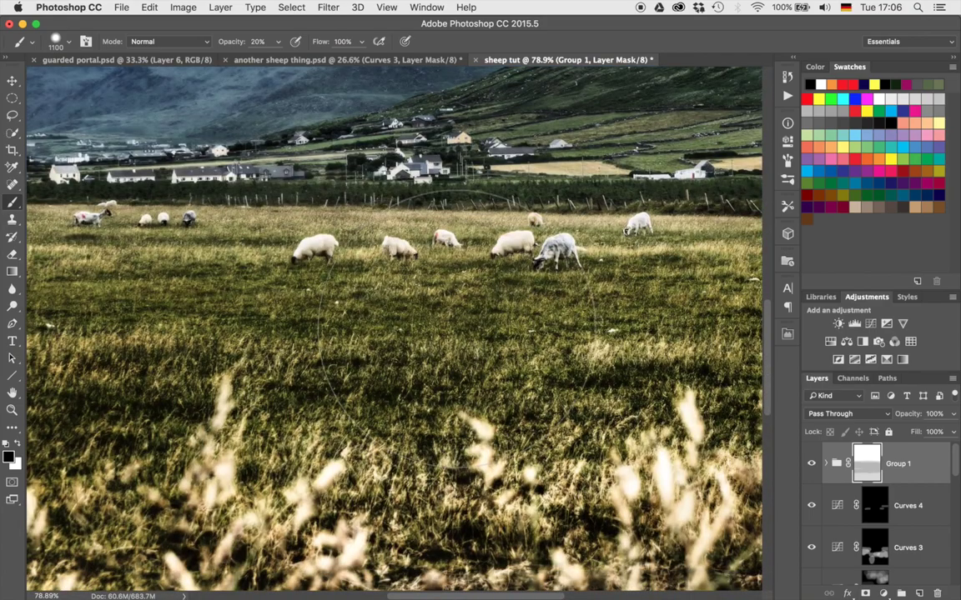
{"action": "scroll", "coordinate": [456, 326], "scroll_direction": "up", "scroll_amount": 3}
{"action": "scroll", "coordinate": [455, 326], "scroll_direction": "up", "scroll_amount": 5}
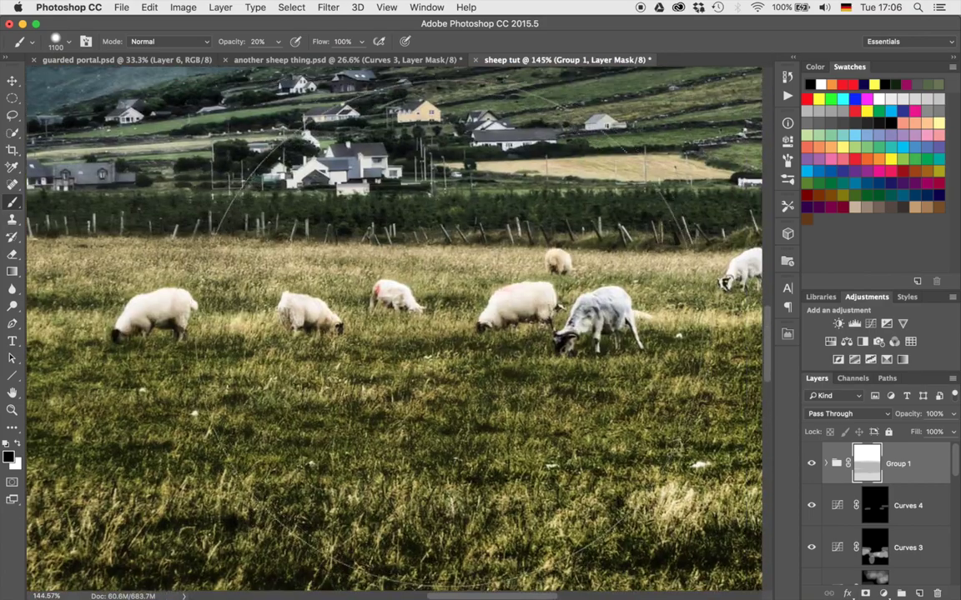
{"action": "scroll", "coordinate": [455, 325], "scroll_direction": "down", "scroll_amount": 4}
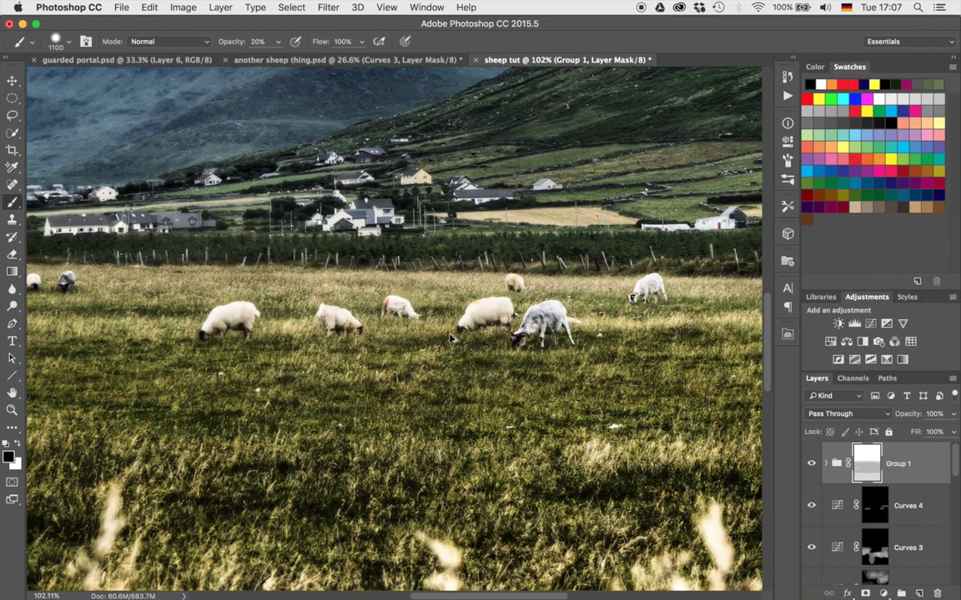
{"action": "key", "text": "super+shift+alt+n"}
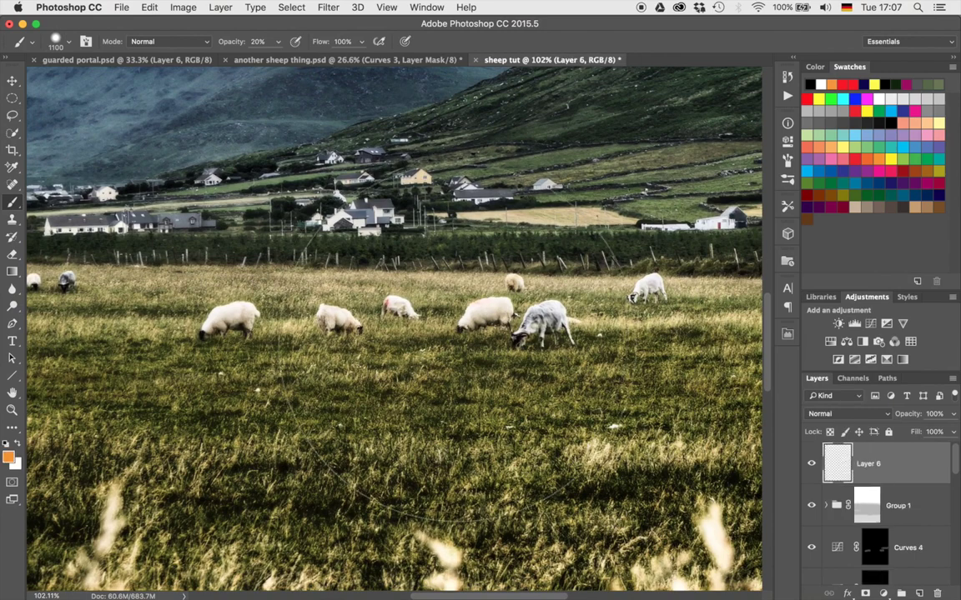
{"action": "key", "text": "l"}
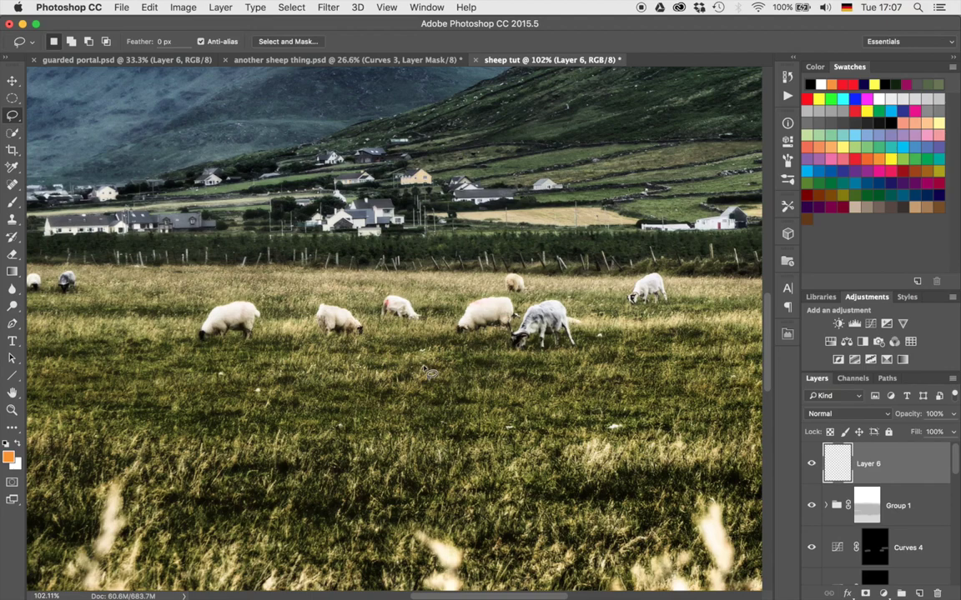
{"action": "mouse_move", "coordinate": [467, 363]}
{"action": "left_mouse_down"}
{"action": "mouse_move", "coordinate": [566, 380]}
{"action": "mouse_move", "coordinate": [605, 361]}
{"action": "mouse_move", "coordinate": [615, 339]}
{"action": "mouse_move", "coordinate": [597, 311]}
{"action": "mouse_move", "coordinate": [571, 303]}
{"action": "mouse_move", "coordinate": [508, 305]}
{"action": "mouse_move", "coordinate": [421, 288]}
{"action": "mouse_move", "coordinate": [345, 300]}
{"action": "left_mouse_up"}
{"action": "mouse_move", "coordinate": [247, 296]}
{"action": "left_mouse_down"}
{"action": "mouse_move", "coordinate": [184, 326]}
{"action": "mouse_move", "coordinate": [193, 353]}
{"action": "mouse_move", "coordinate": [410, 366]}
{"action": "left_mouse_up"}
{"action": "key", "text": "super+j"}
{"action": "key", "text": "Return"}
{"action": "key", "text": "Delete"}
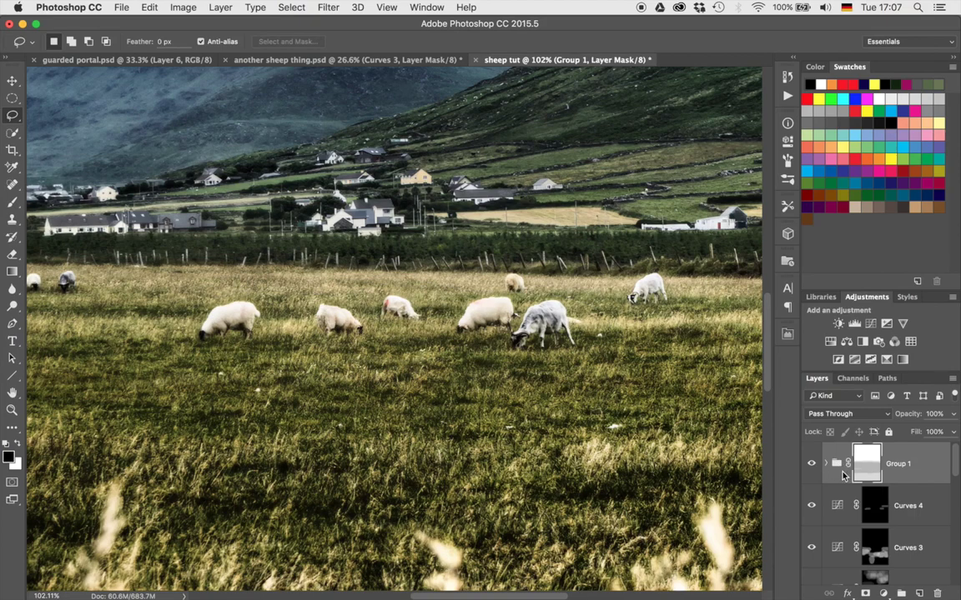
- Merge all visible layers into a new top layer, lasso the central group of sheep and copy them to their own layer
{"action": "key", "text": "super+z"}
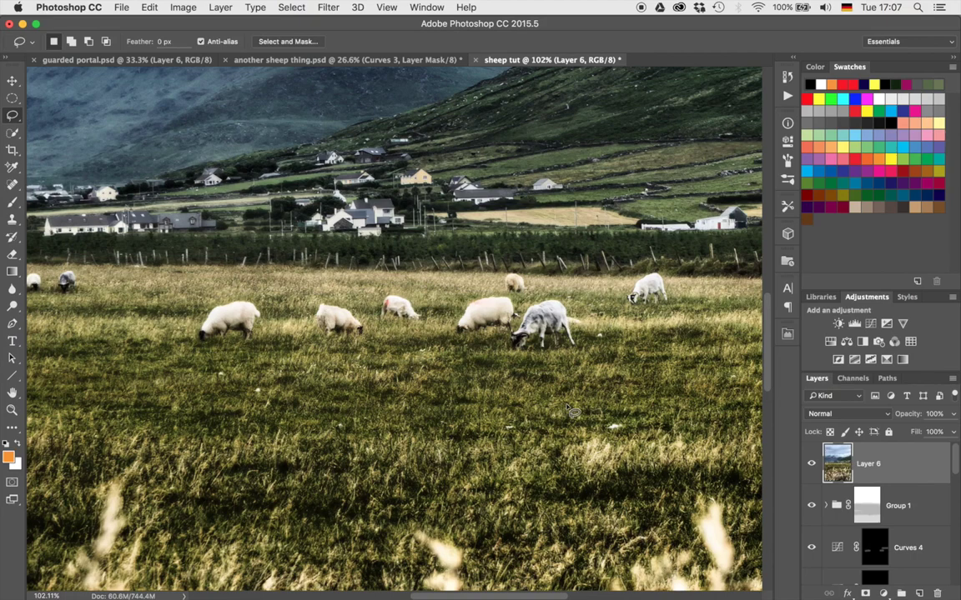
{"action": "mouse_move", "coordinate": [503, 380]}
{"action": "left_mouse_down"}
{"action": "mouse_move", "coordinate": [546, 378]}
{"action": "mouse_move", "coordinate": [426, 363]}
{"action": "mouse_move", "coordinate": [217, 373]}
{"action": "mouse_move", "coordinate": [178, 349]}
{"action": "mouse_move", "coordinate": [186, 311]}
{"action": "mouse_move", "coordinate": [213, 297]}
{"action": "mouse_move", "coordinate": [404, 286]}
{"action": "mouse_move", "coordinate": [610, 317]}
{"action": "mouse_move", "coordinate": [624, 356]}
{"action": "mouse_move", "coordinate": [604, 373]}
{"action": "mouse_move", "coordinate": [539, 381]}
{"action": "left_mouse_up"}
{"action": "key", "text": "super+j"}
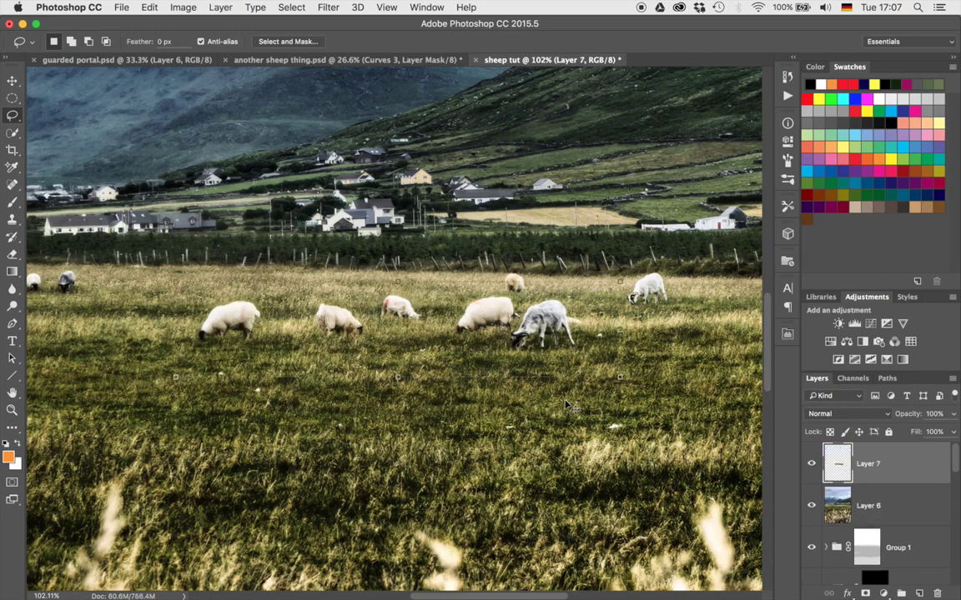
- Scale the copied sheep to about 118% over the originals and compare the image with and without that layer
{"action": "key", "text": "v"}
{"action": "mouse_move", "coordinate": [521, 352]}
{"action": "left_mouse_down"}
{"action": "mouse_move", "coordinate": [410, 191]}
{"action": "mouse_move", "coordinate": [693, 264]}
{"action": "mouse_move", "coordinate": [458, 392]}
{"action": "mouse_move", "coordinate": [511, 350]}
{"action": "left_mouse_up"}
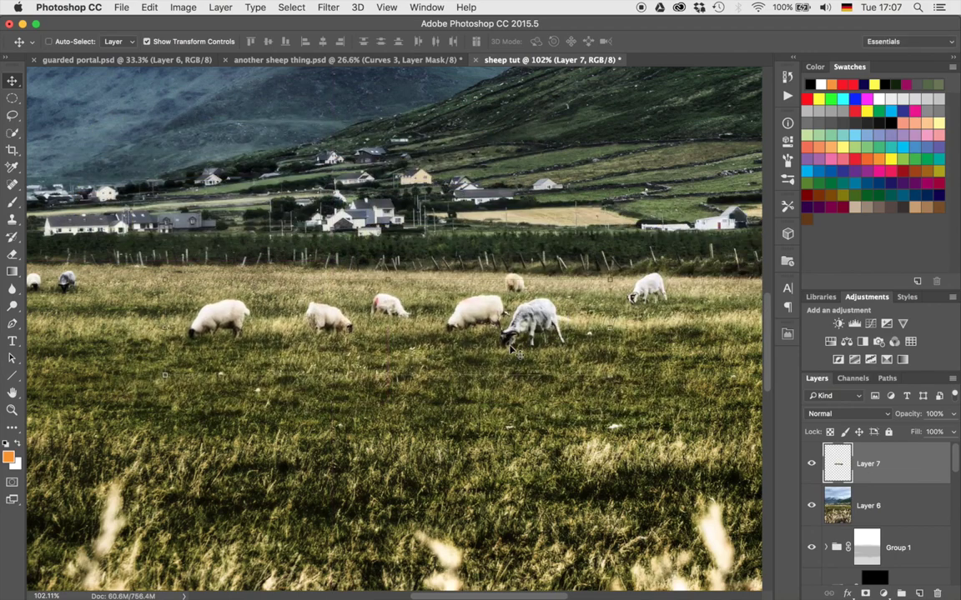
{"action": "key", "text": "ctrl+t"}
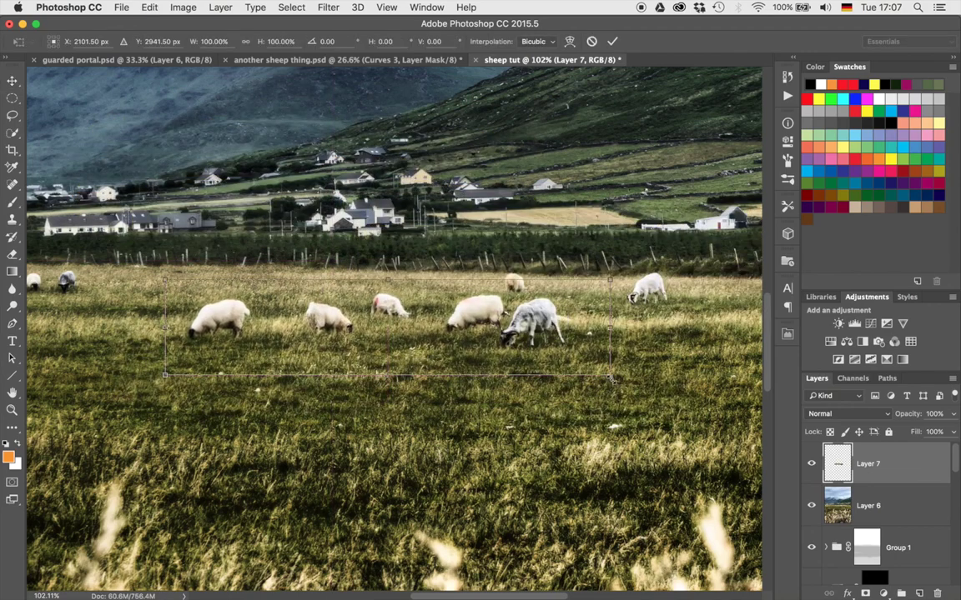
{"action": "left_click_drag", "start_coordinate": [612, 380], "coordinate": [337, 551]}
{"action": "key", "text": "Escape"}
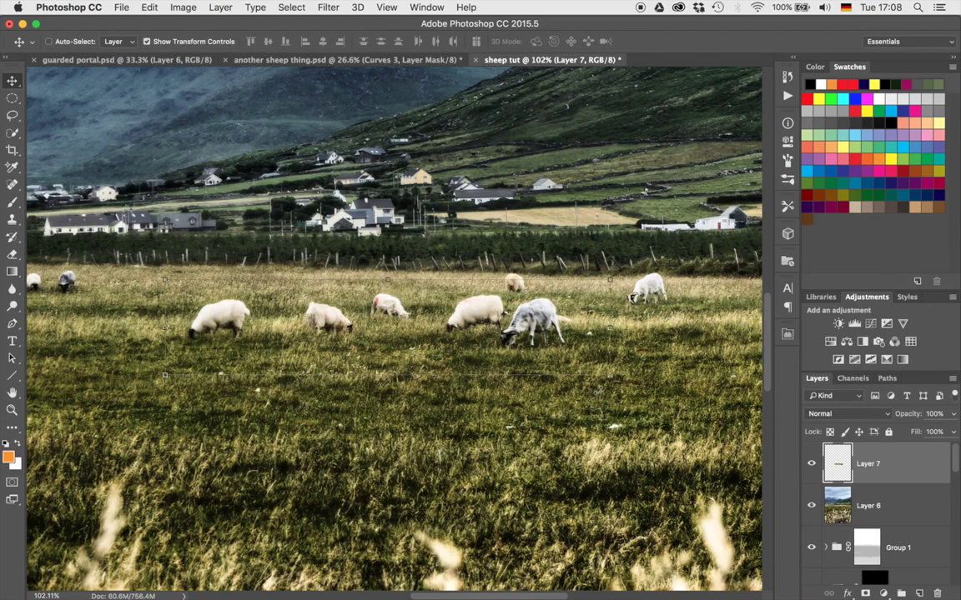
{"action": "left_click_drag", "start_coordinate": [609, 373], "coordinate": [678, 451]}
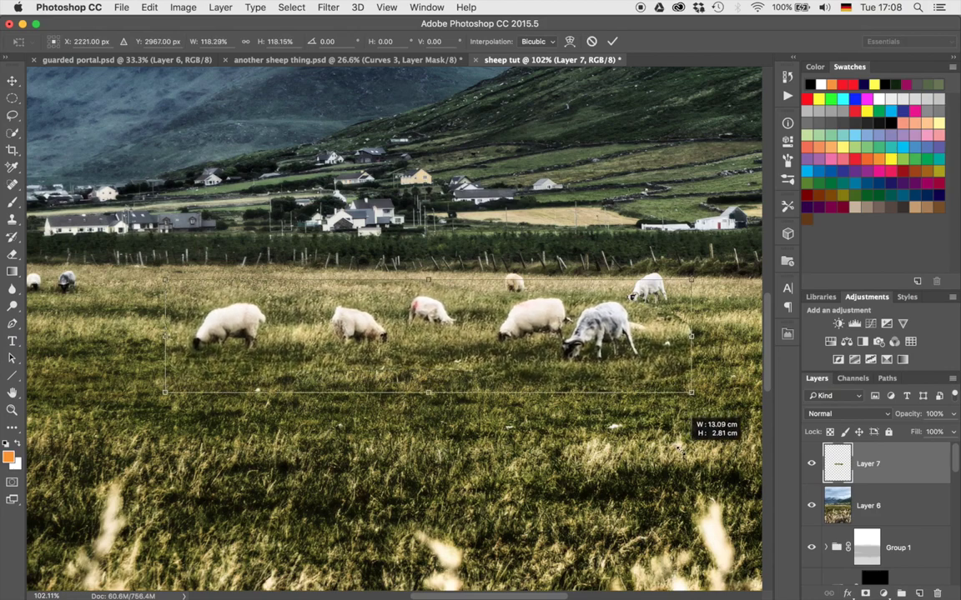
{"action": "left_click_drag", "start_coordinate": [680, 451], "coordinate": [680, 451]}
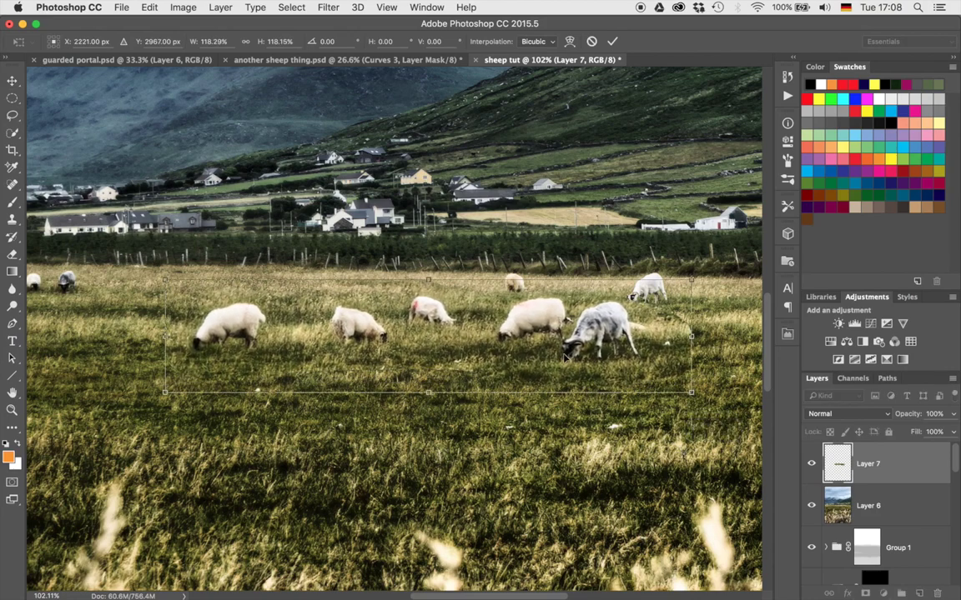
{"action": "left_click_drag", "start_coordinate": [563, 356], "coordinate": [513, 352]}
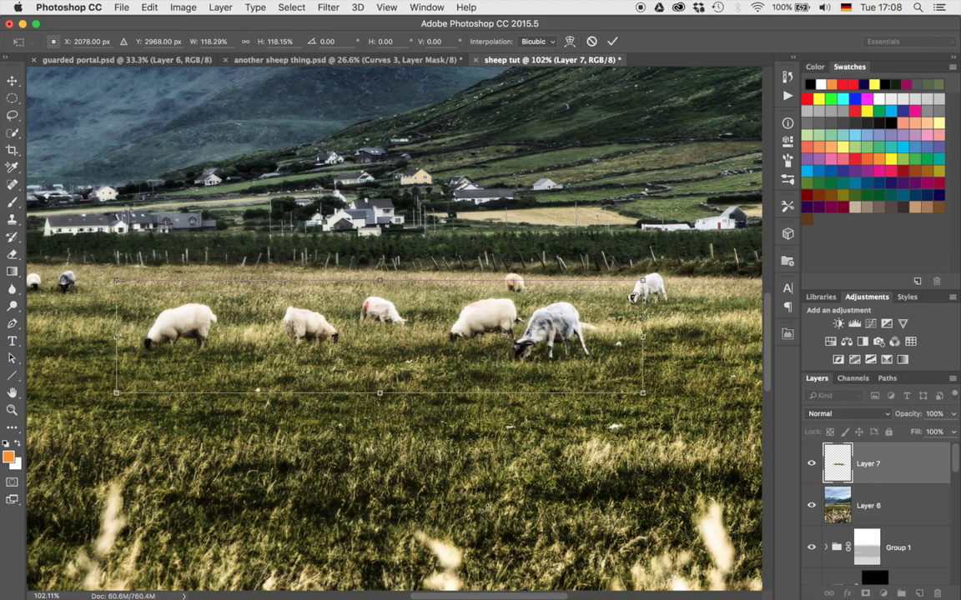
{"action": "key", "text": "Return"}
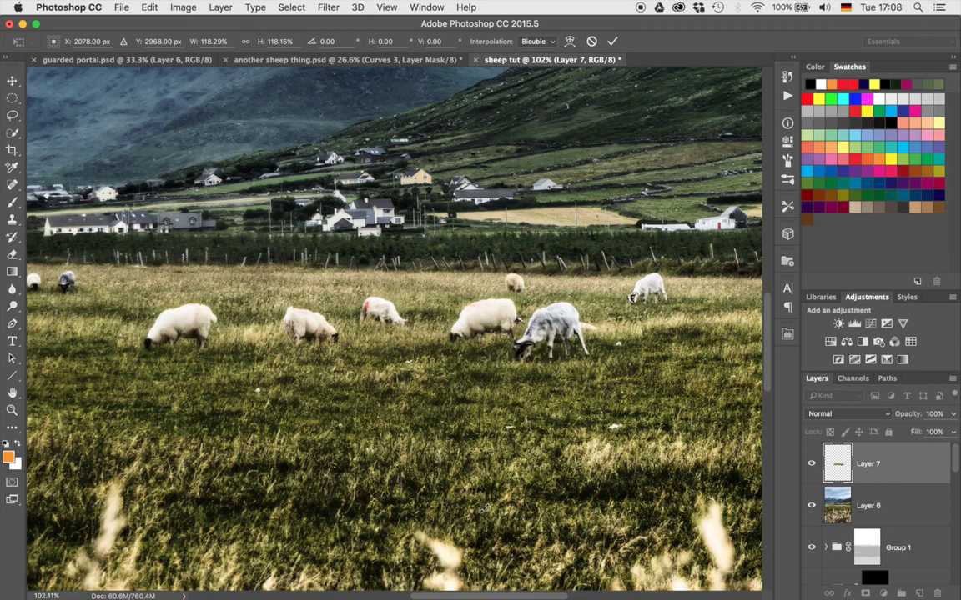
{"action": "scroll", "coordinate": [548, 222], "scroll_direction": "down", "scroll_amount": 3}
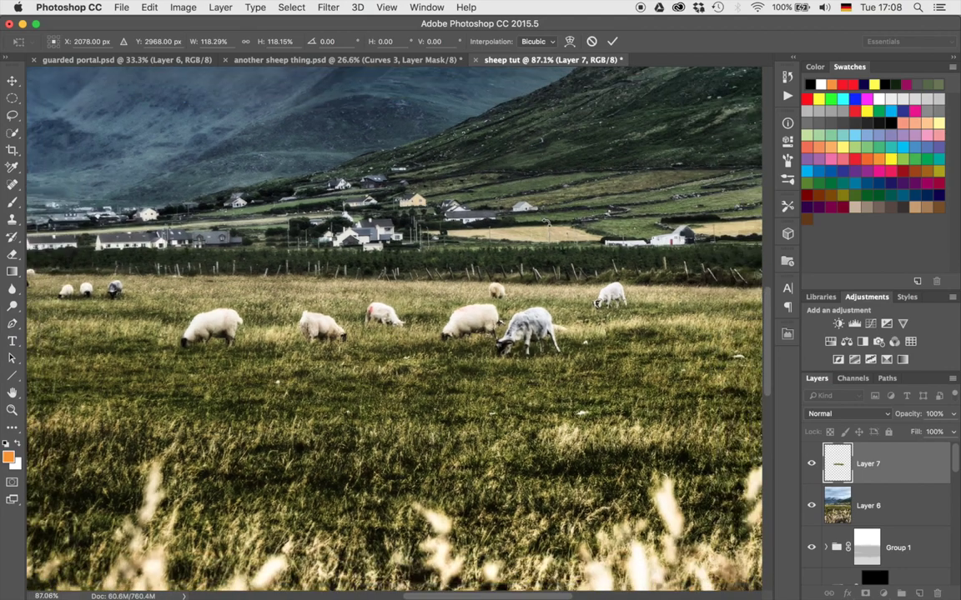
{"action": "scroll", "coordinate": [547, 222], "scroll_direction": "down", "scroll_amount": 5}
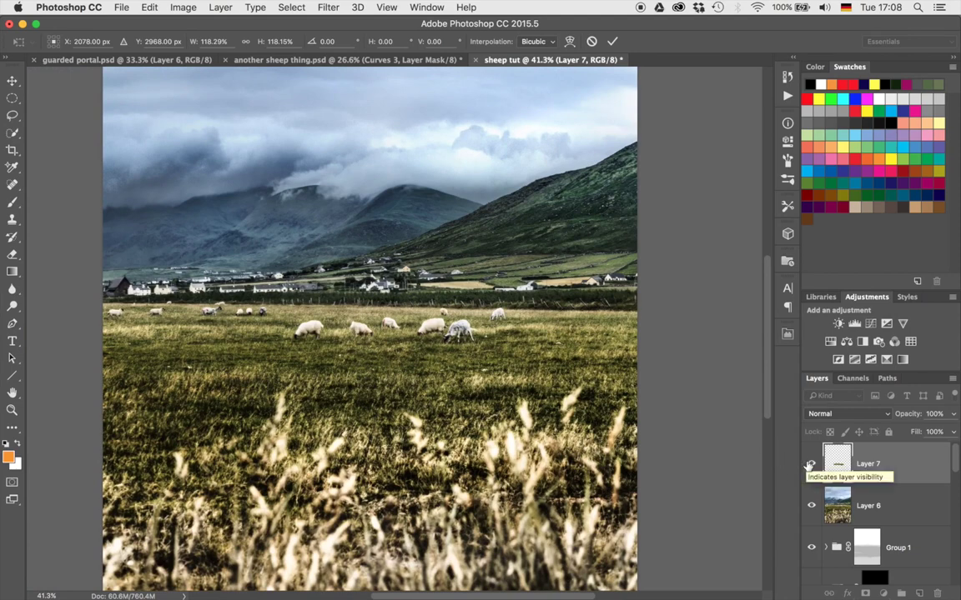
{"action": "key", "text": "Return"}
{"action": "left_click", "coordinate": [810, 465]}
{"action": "left_click", "coordinate": [809, 466]}
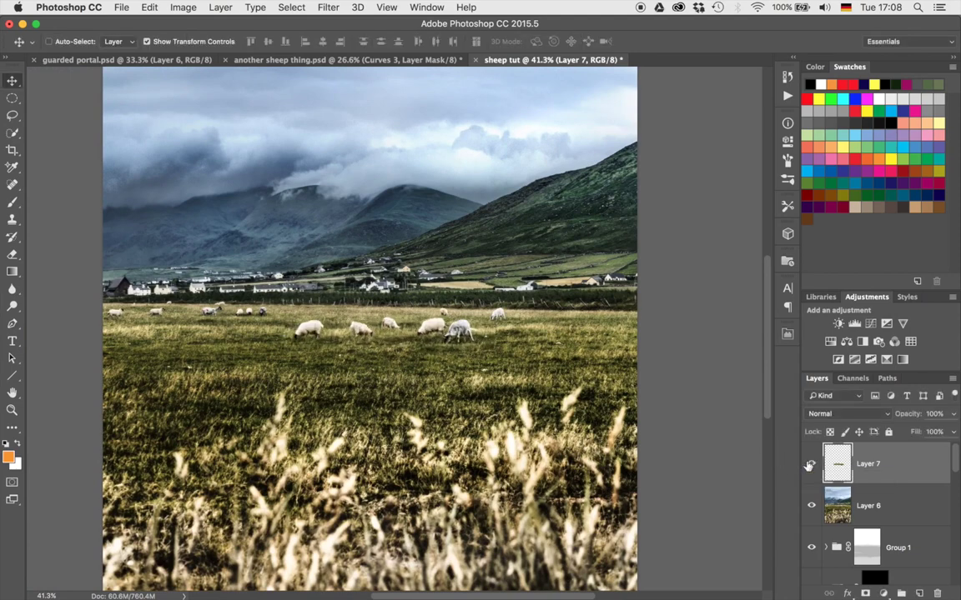
- Add a mask to the enlarged sheep layer and blend its grass edges with a black 150 px brush at 70% opacity
{"action": "scroll", "coordinate": [480, 304], "scroll_direction": "up", "scroll_amount": 10}
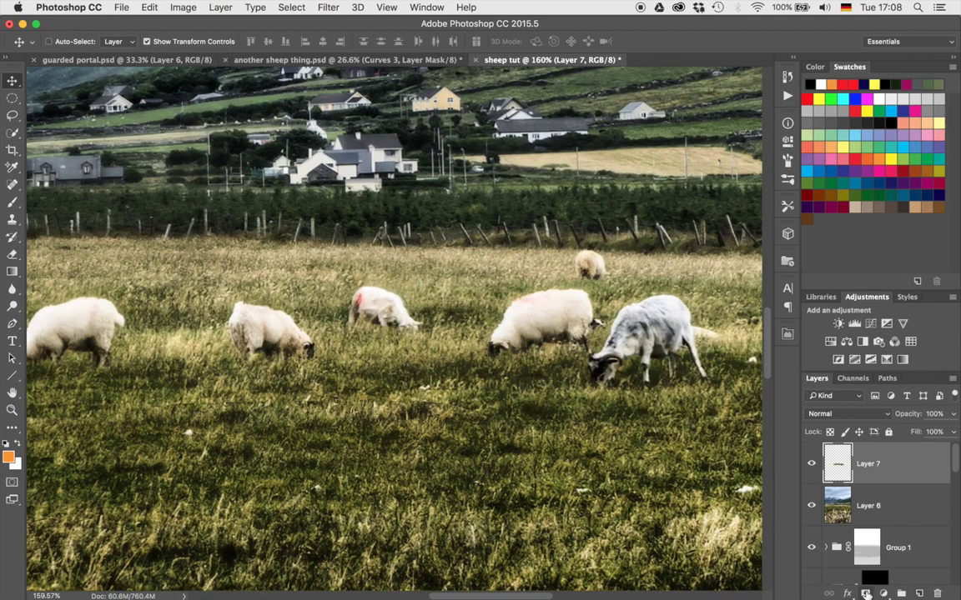
{"action": "left_click", "coordinate": [865, 594]}
{"action": "key", "text": "d"}
{"action": "key", "text": "b"}
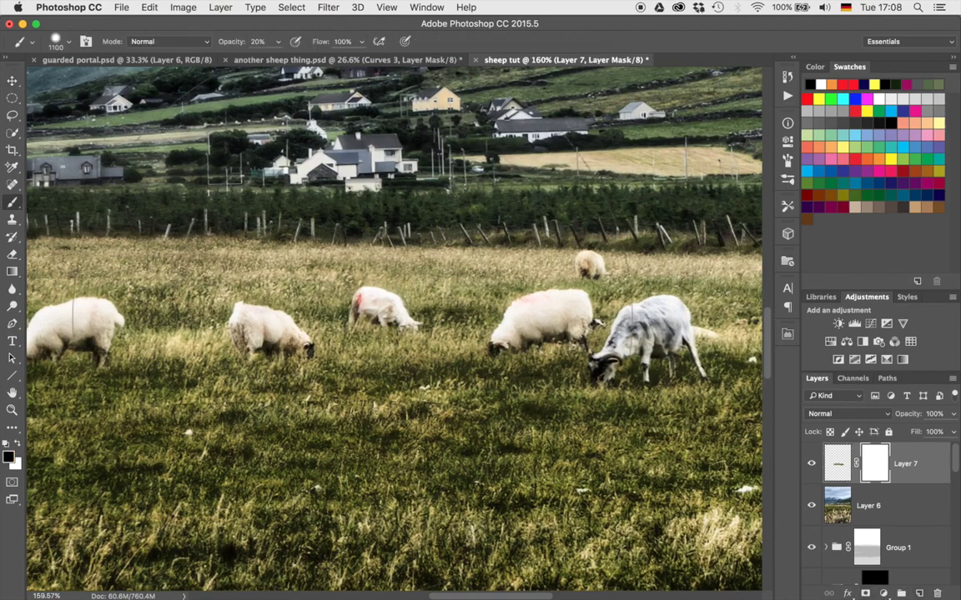
{"action": "key", "text": "bracketleft"}
{"action": "key", "text": "bracketleft"}
{"action": "key", "text": "bracketleft"}
{"action": "key", "text": "bracketleft"}
{"action": "key", "text": "bracketleft"}
{"action": "key", "text": "bracketleft"}
{"action": "key", "text": "bracketleft"}
{"action": "key", "text": "bracketleft"}
{"action": "key", "text": "bracketleft"}
{"action": "key", "text": "bracketleft"}
{"action": "key", "text": "bracketleft"}
{"action": "key", "text": "bracketleft"}
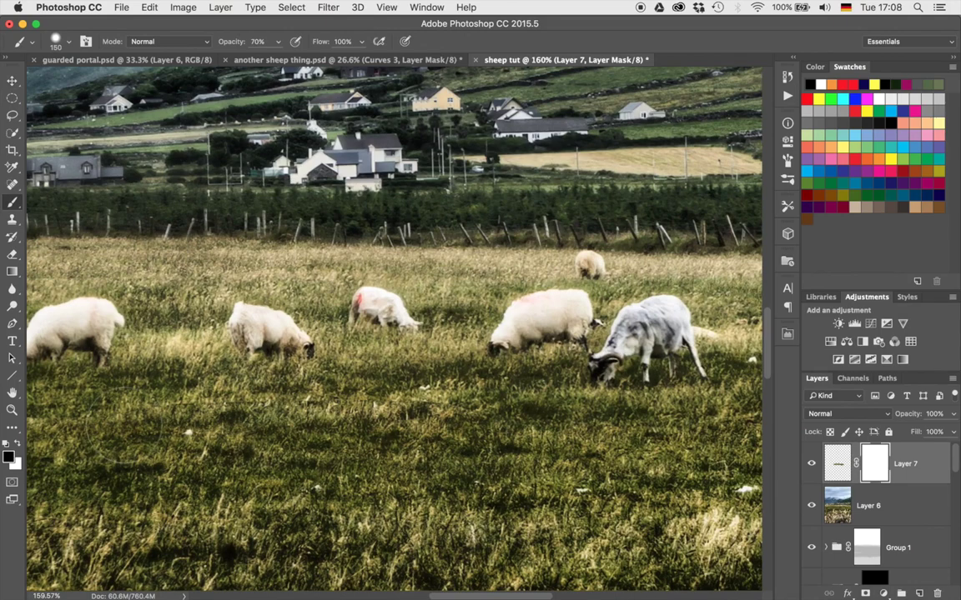
{"action": "mouse_move", "coordinate": [127, 384]}
{"action": "left_mouse_down"}
{"action": "mouse_move", "coordinate": [288, 384]}
{"action": "mouse_move", "coordinate": [185, 392]}
{"action": "mouse_move", "coordinate": [158, 374]}
{"action": "left_mouse_up"}
{"action": "mouse_move", "coordinate": [273, 407]}
{"action": "left_mouse_down"}
{"action": "mouse_move", "coordinate": [348, 399]}
{"action": "mouse_move", "coordinate": [342, 386]}
{"action": "mouse_move", "coordinate": [420, 395]}
{"action": "mouse_move", "coordinate": [354, 384]}
{"action": "left_mouse_up"}
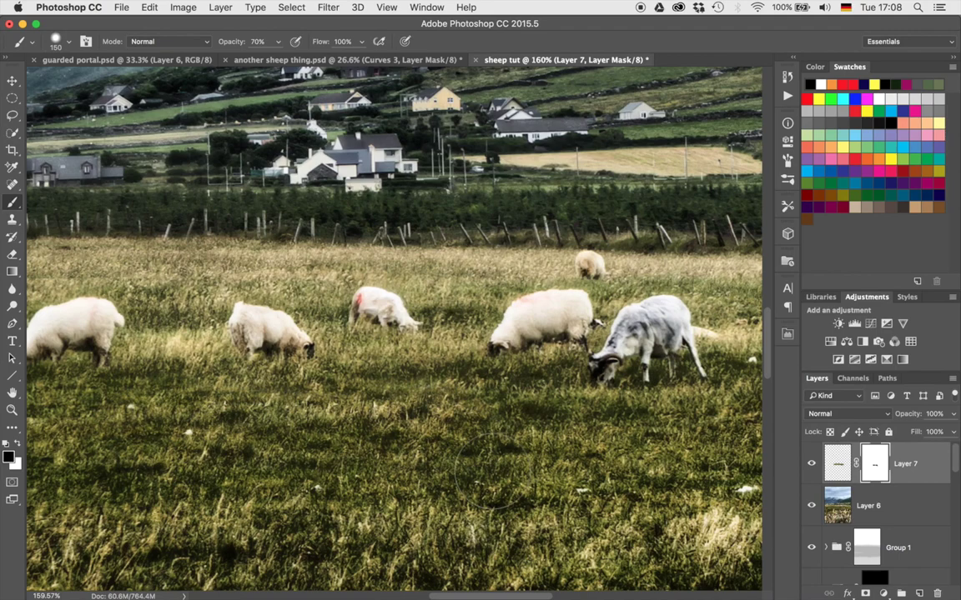
{"action": "key", "text": "super+0"}
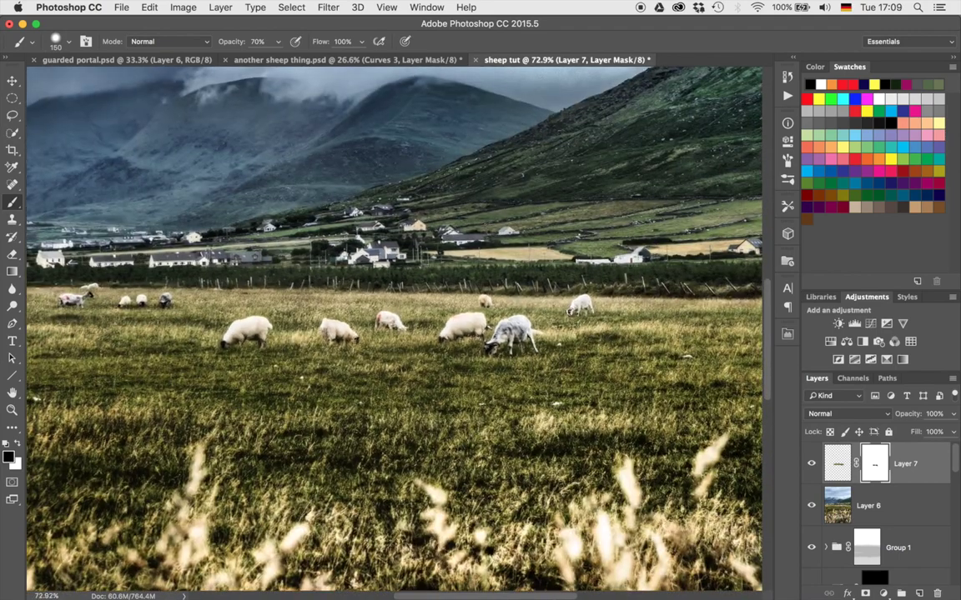
- Add a new layer on top and fill it with black using the Paint Bucket
{"action": "scroll", "coordinate": [672, 377], "scroll_direction": "down", "scroll_amount": 10}
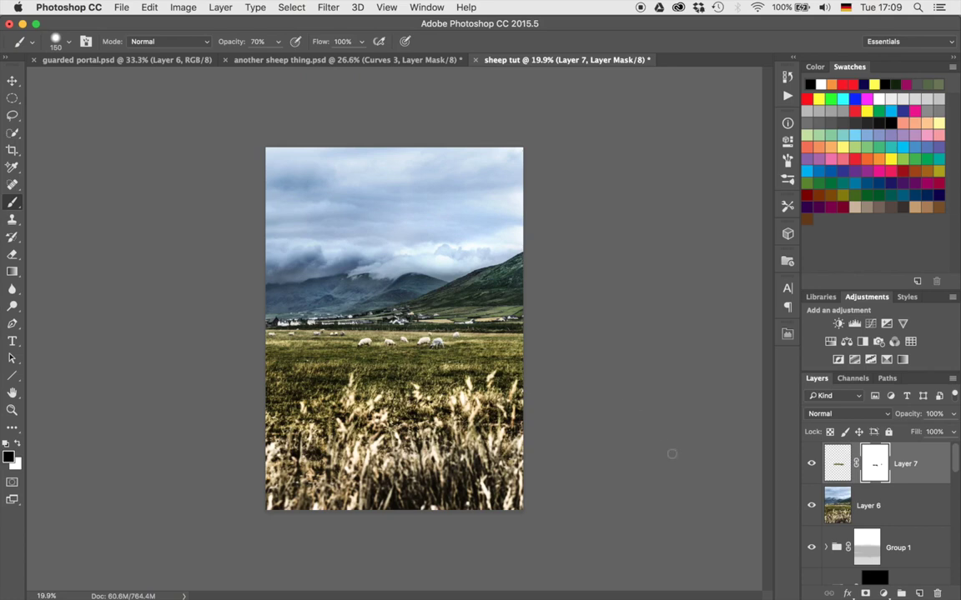
{"action": "key", "text": "alt+shift+super+n"}
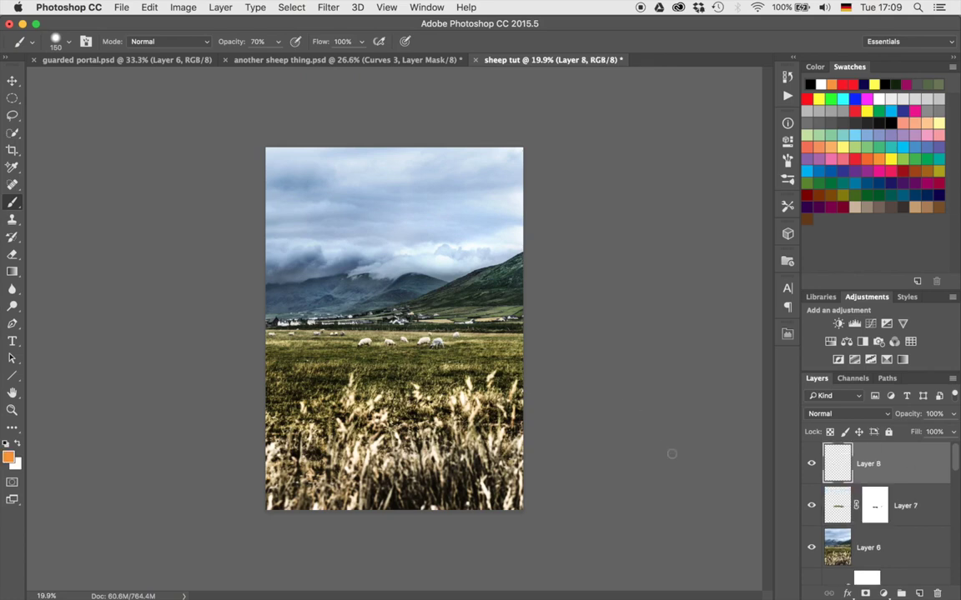
{"action": "key", "text": "g"}
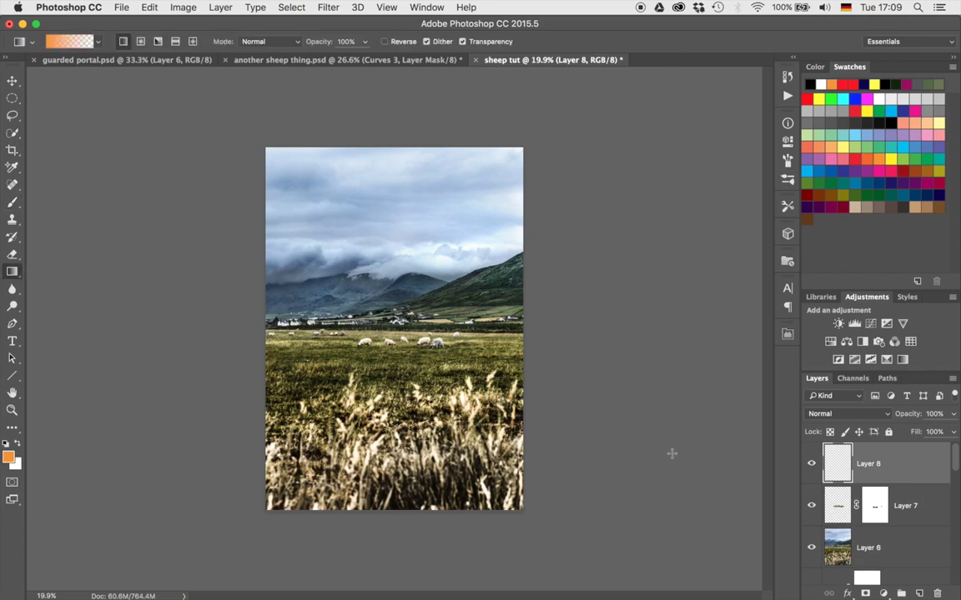
{"action": "key", "text": "shift+g"}
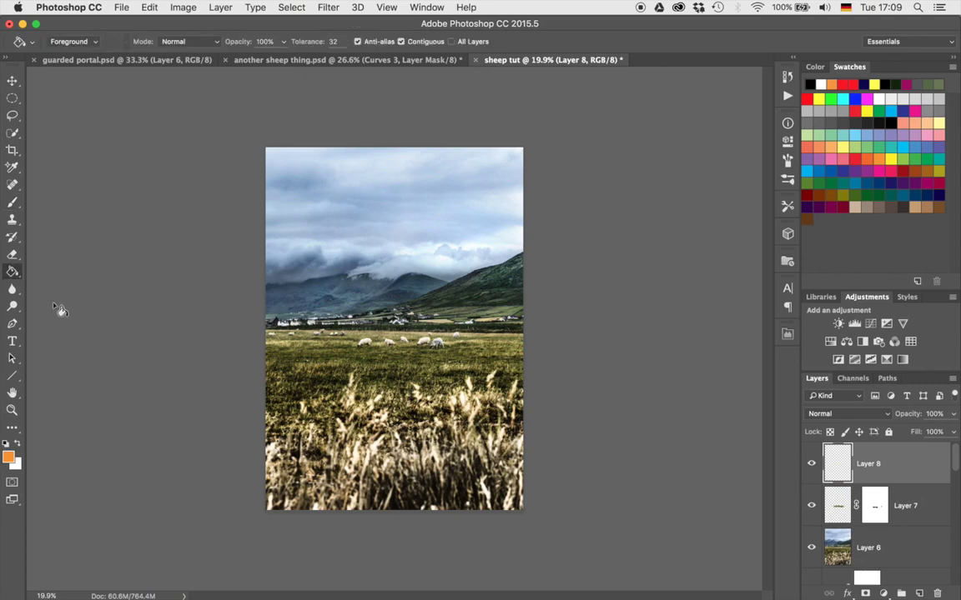
{"action": "left_click", "coordinate": [13, 272]}
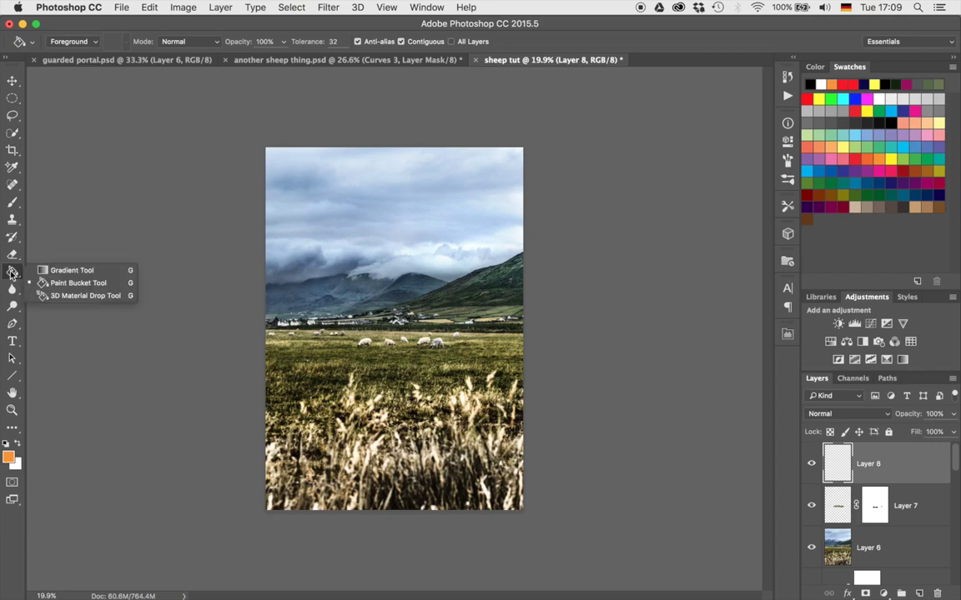
{"action": "left_click", "coordinate": [78, 284]}
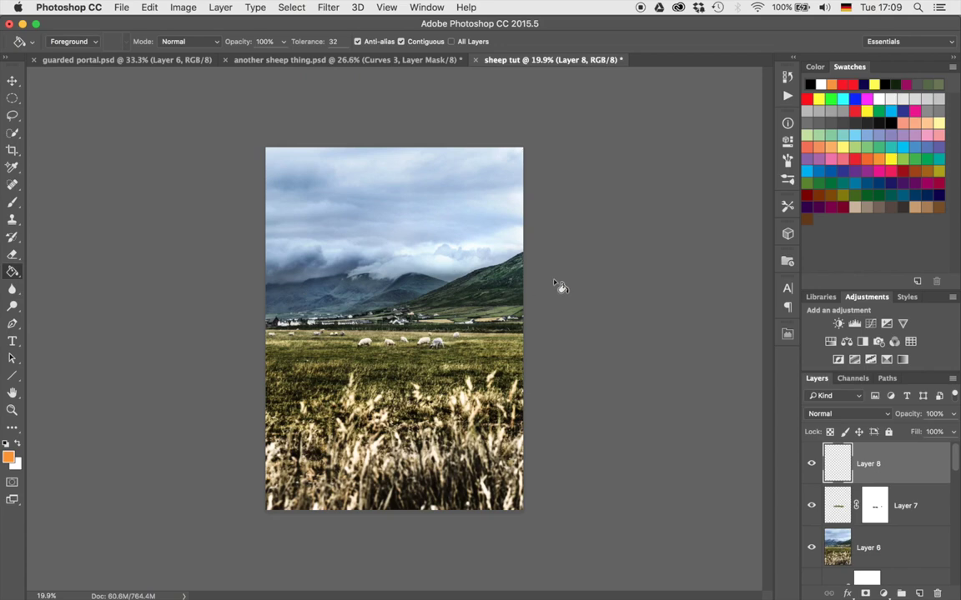
{"action": "key", "text": "d"}
{"action": "left_click", "coordinate": [456, 340]}
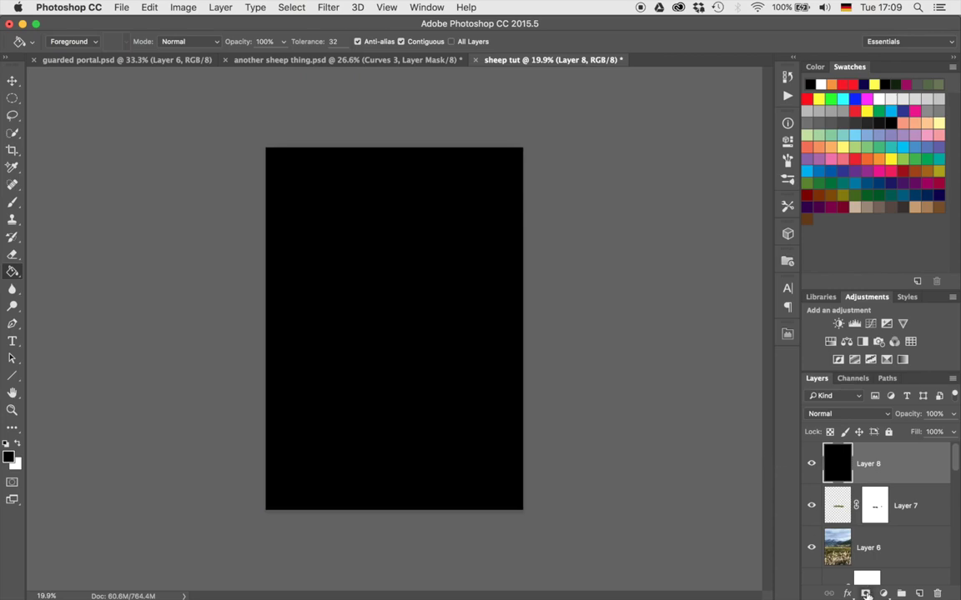
- Mask the black layer and fill a rectangular area inside the image margins with black on the mask, leaving a border frame
{"action": "left_click", "coordinate": [865, 593]}
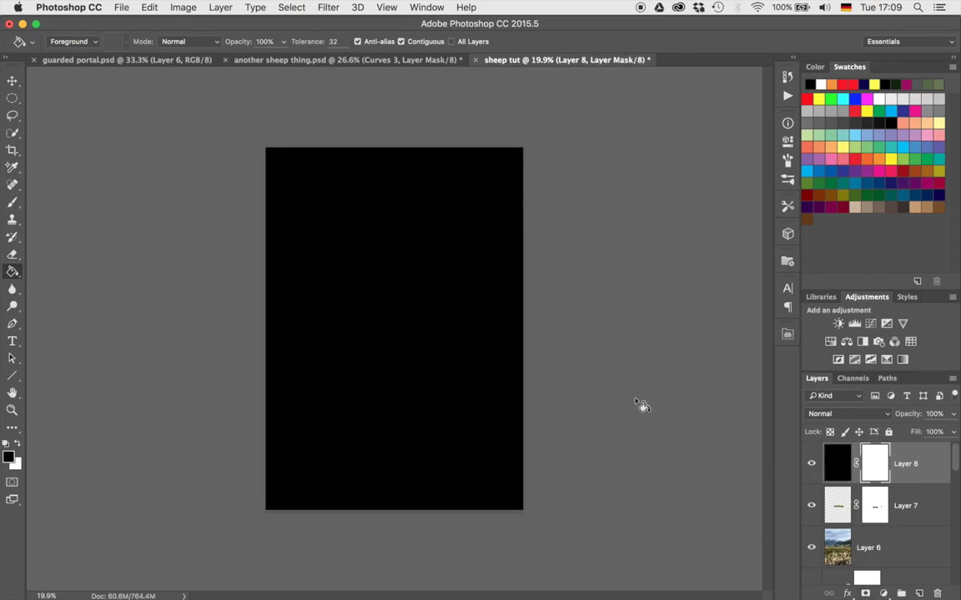
{"action": "key", "text": "m"}
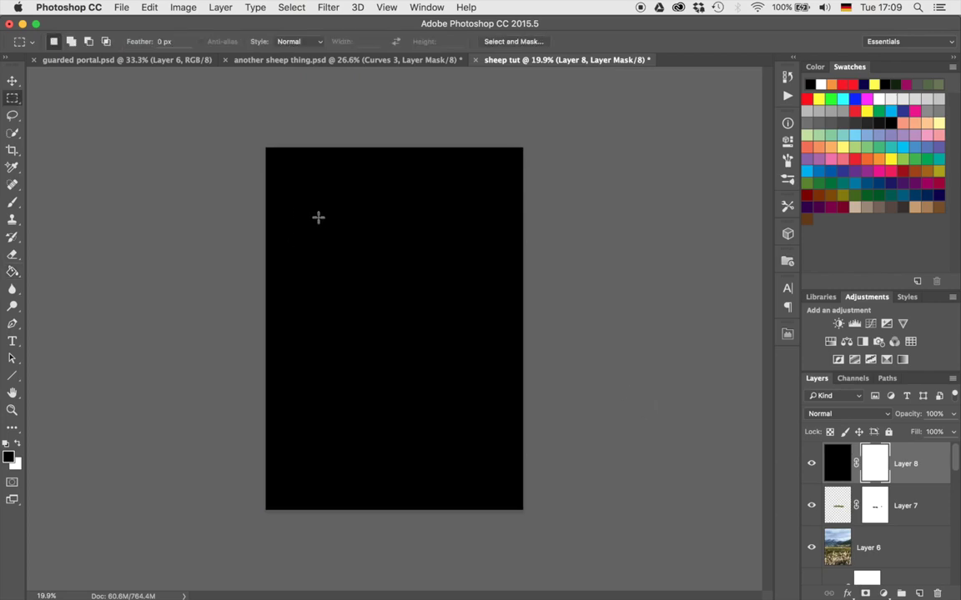
{"action": "left_click_drag", "start_coordinate": [299, 178], "coordinate": [486, 482]}
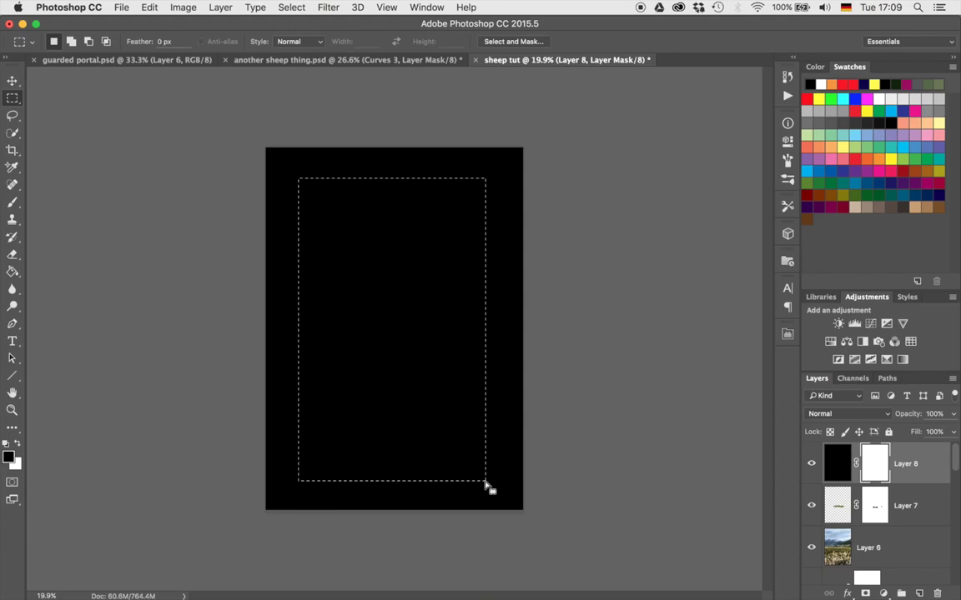
{"action": "key", "text": "shift"}
{"action": "key", "text": "shift+BackSpace"}
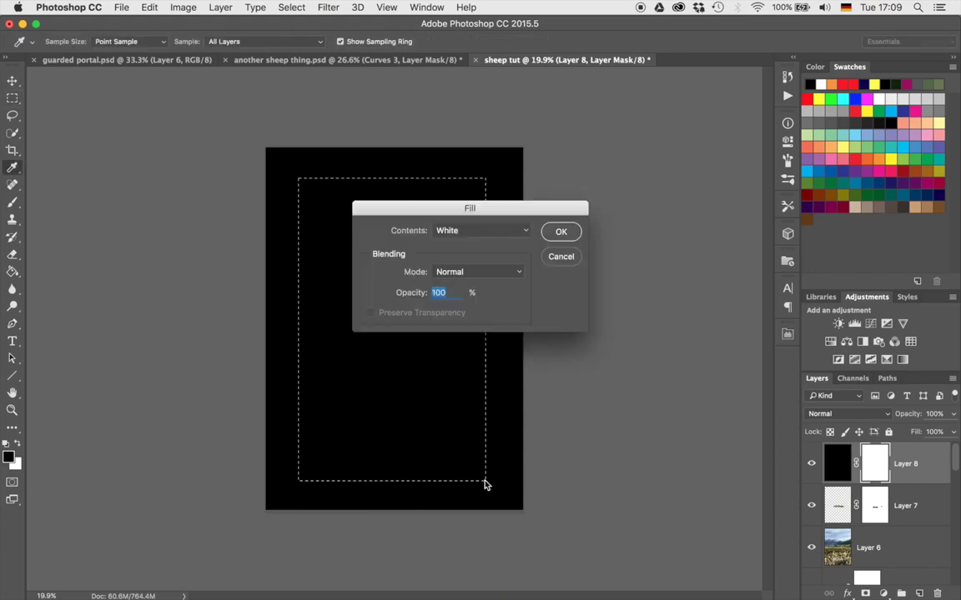
{"action": "left_click", "coordinate": [497, 229]}
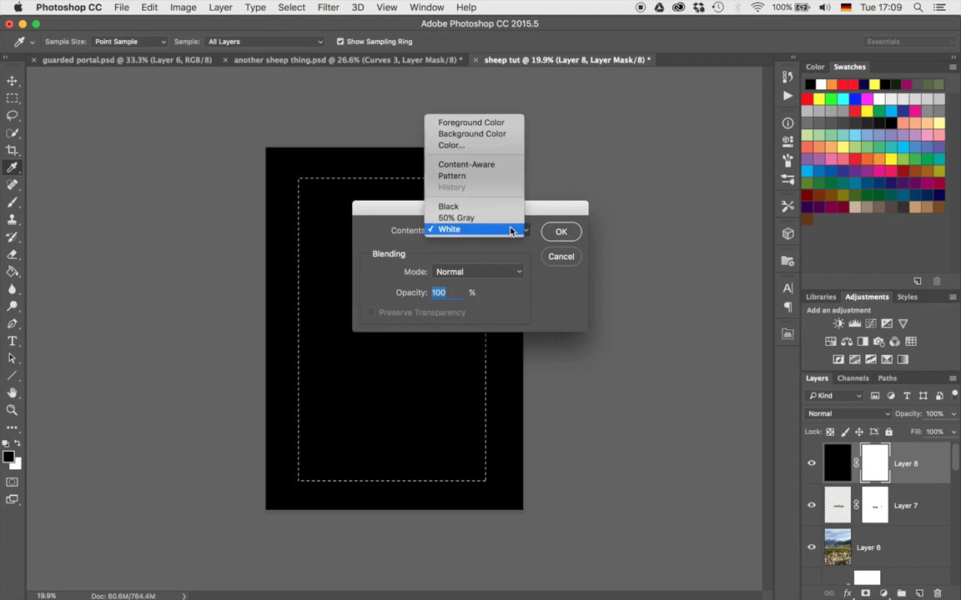
{"action": "left_click", "coordinate": [477, 207]}
{"action": "left_click", "coordinate": [555, 240]}
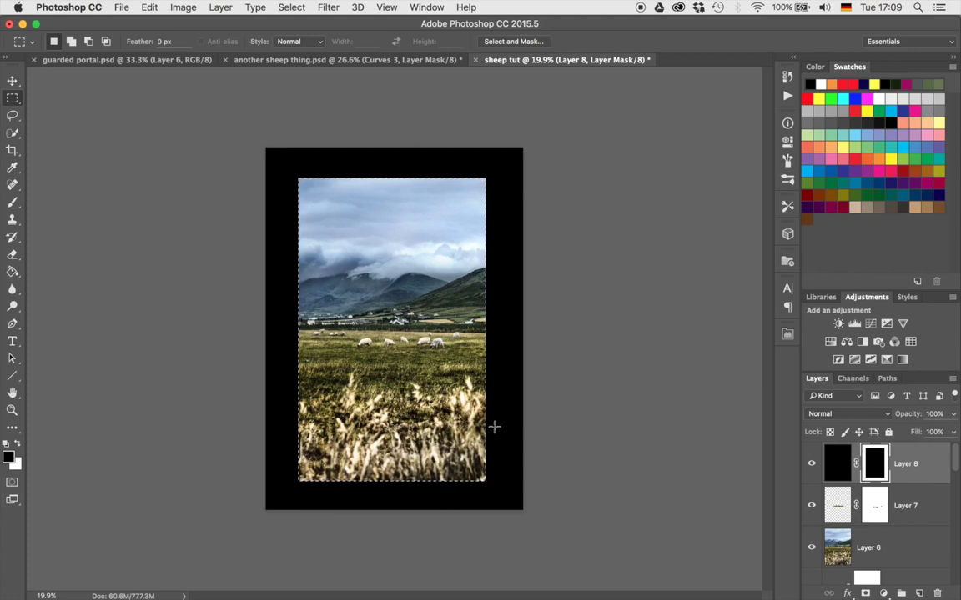
{"action": "key", "text": "super+d"}
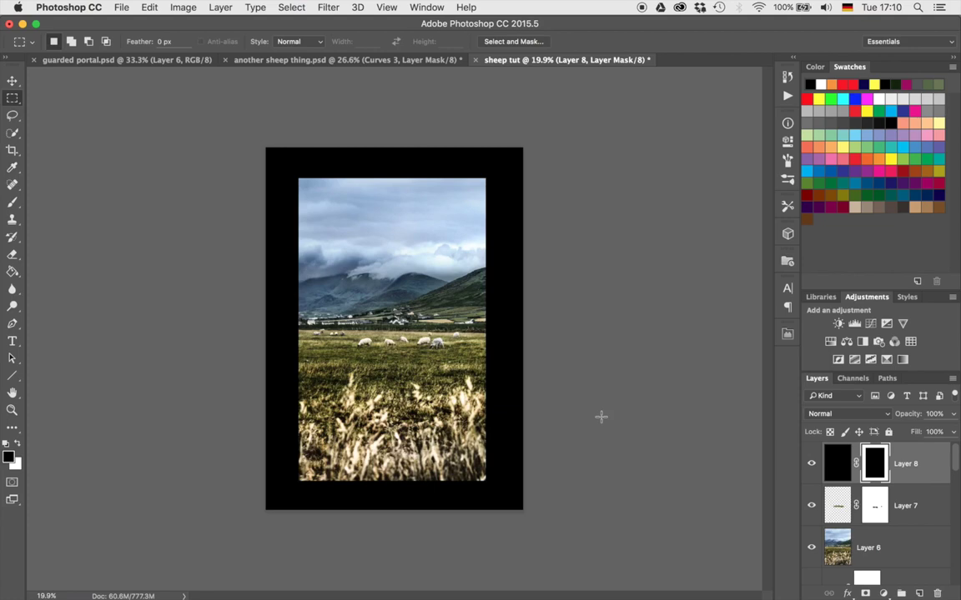
- Apply a Gaussian Blur of about 623.8 pixels to the black layer's mask and lower the layer's opacity to 43%
{"action": "left_click", "coordinate": [323, 8]}
{"action": "mouse_move", "coordinate": [412, 165]}
{"action": "left_click", "coordinate": [554, 218]}
{"action": "left_click_drag", "start_coordinate": [741, 436], "coordinate": [761, 436]}
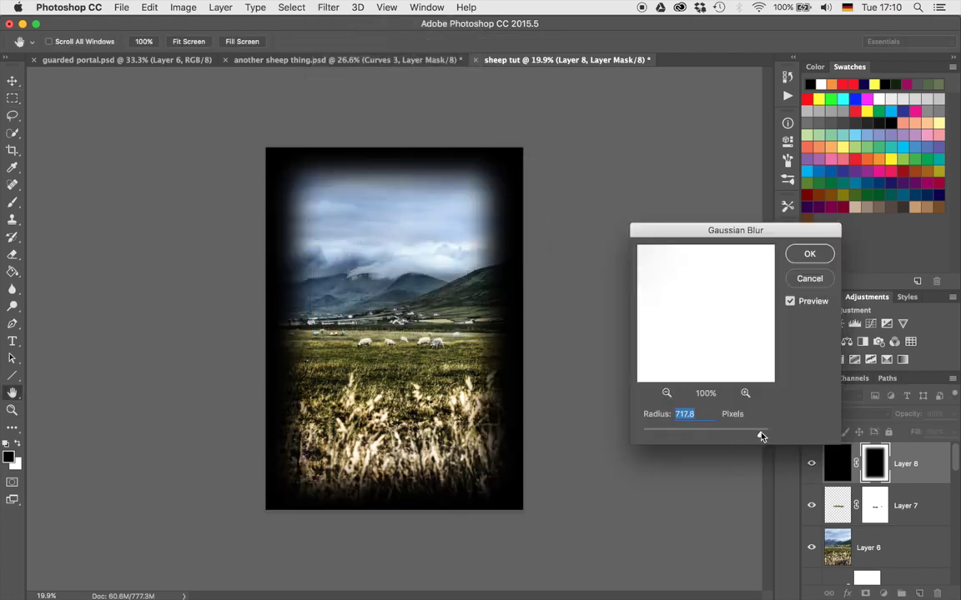
{"action": "left_click_drag", "start_coordinate": [761, 435], "coordinate": [769, 435]}
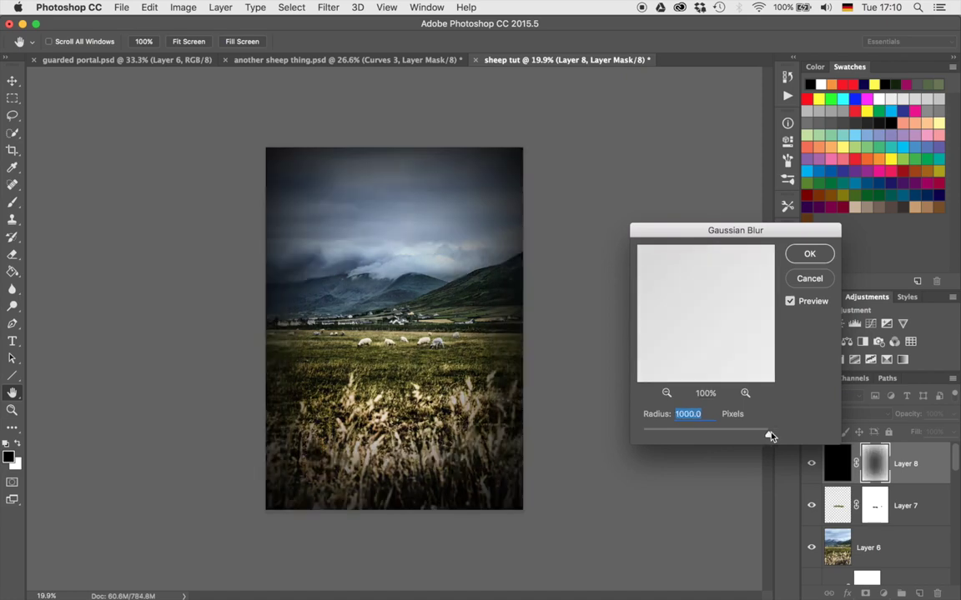
{"action": "left_click_drag", "start_coordinate": [769, 436], "coordinate": [758, 435]}
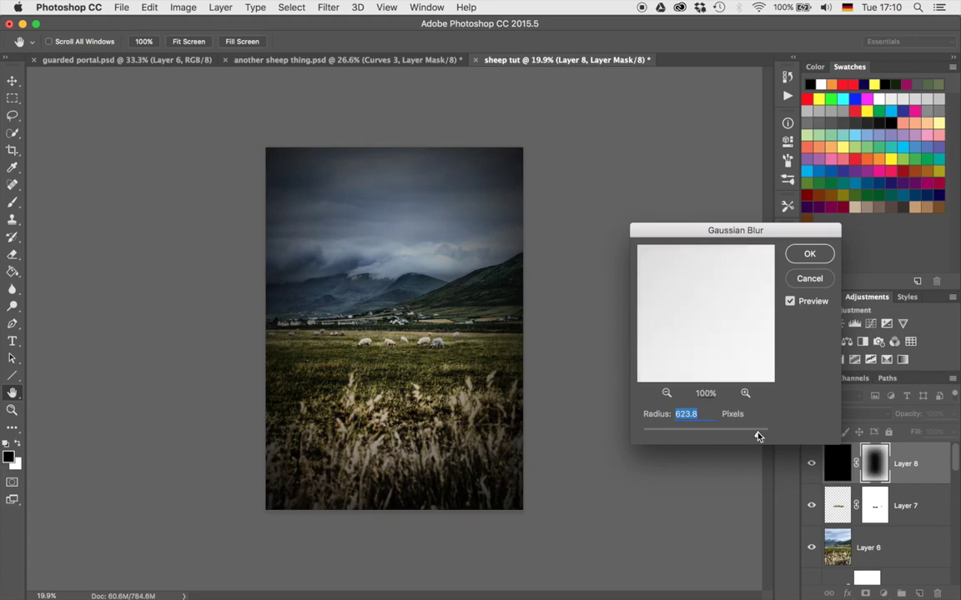
{"action": "left_click", "coordinate": [810, 256]}
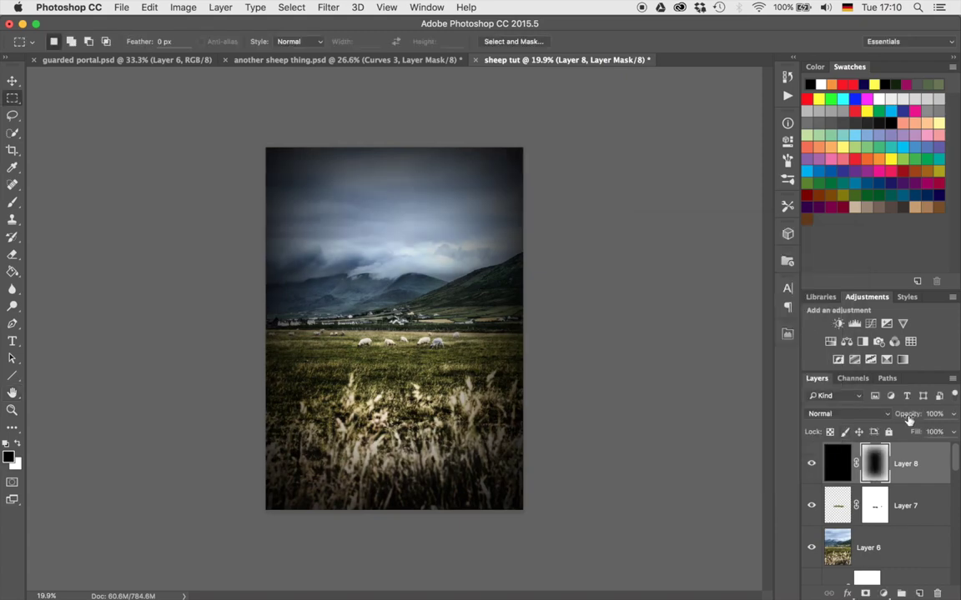
{"action": "left_click_drag", "start_coordinate": [876, 419], "coordinate": [874, 419]}
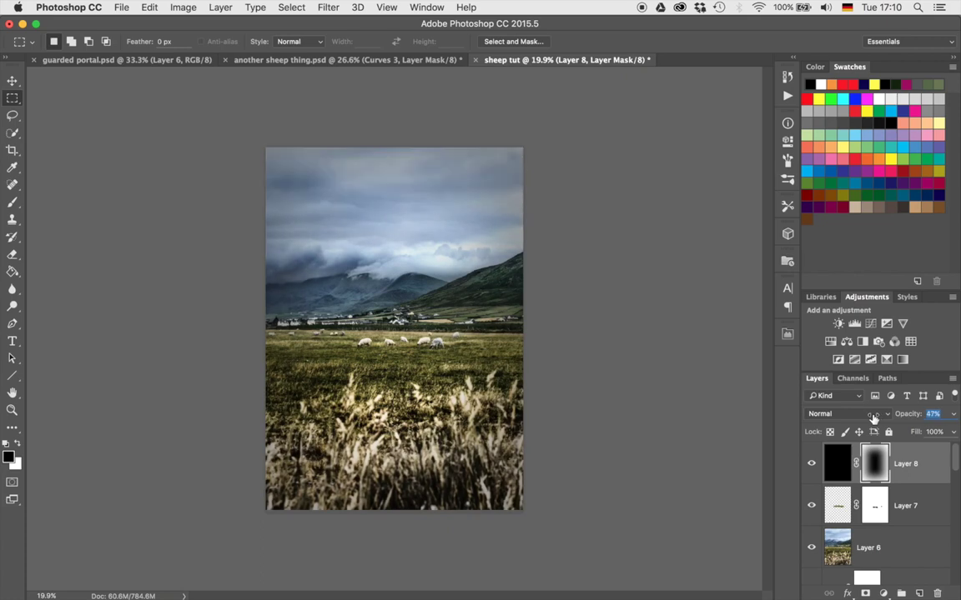
{"action": "left_click_drag", "start_coordinate": [873, 419], "coordinate": [871, 418]}
- Try the Darken, Multiply, Soft Light and Hard Light blend modes on the black vignette layer, toggling its visibility to compare
{"action": "left_click", "coordinate": [823, 414]}
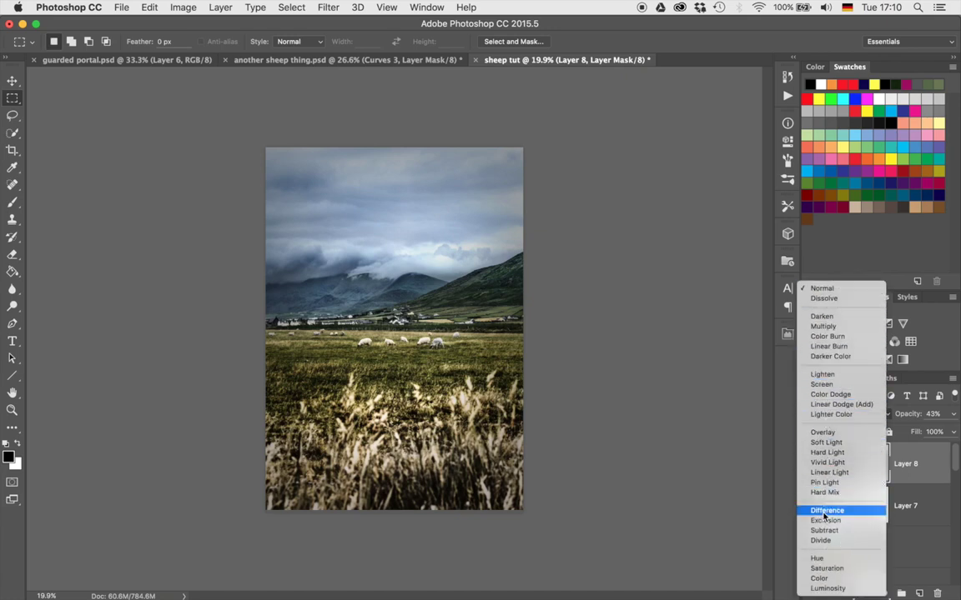
{"action": "left_click", "coordinate": [828, 316]}
{"action": "left_click", "coordinate": [834, 413]}
{"action": "left_click", "coordinate": [836, 424]}
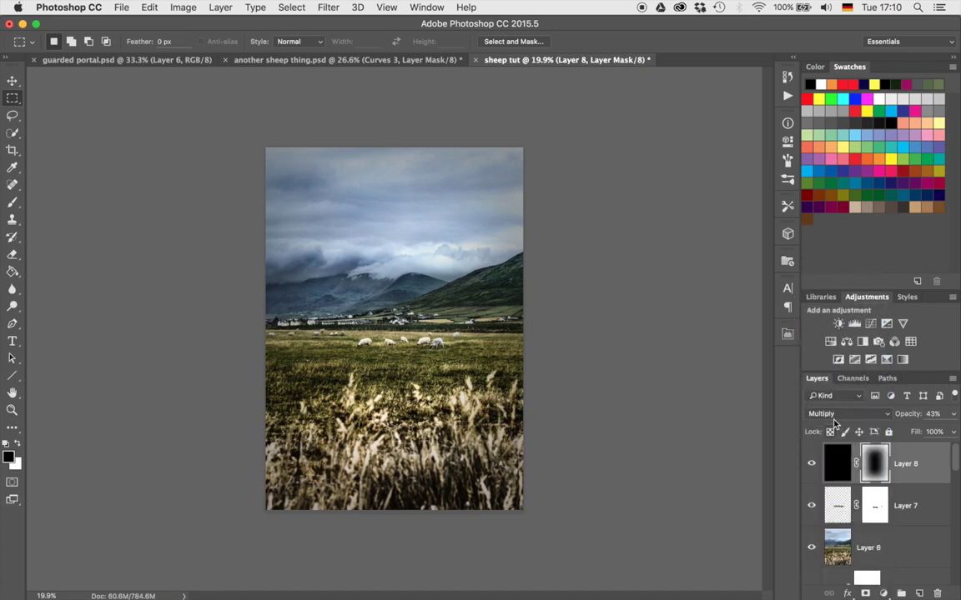
{"action": "left_click", "coordinate": [832, 414]}
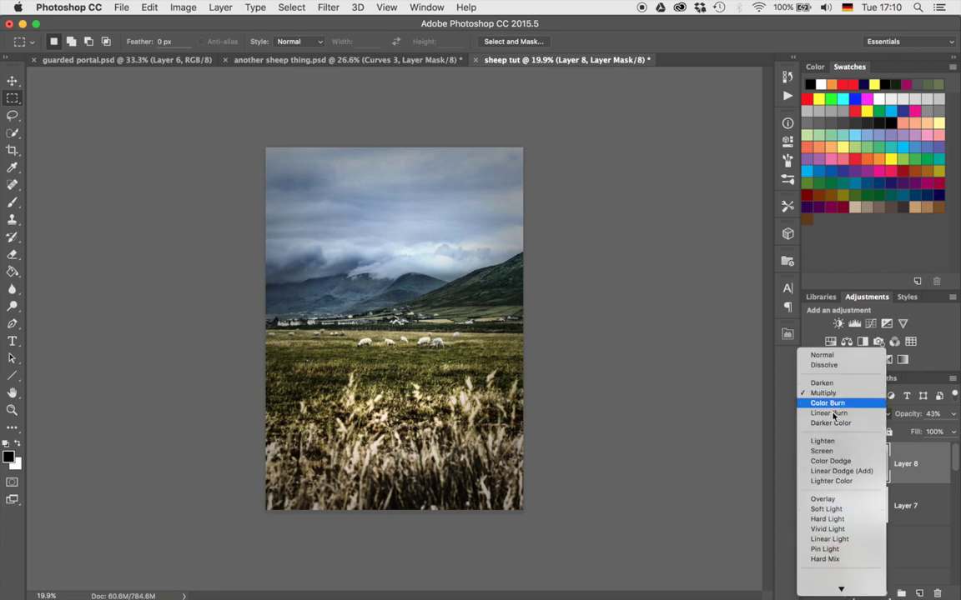
{"action": "left_click", "coordinate": [830, 508]}
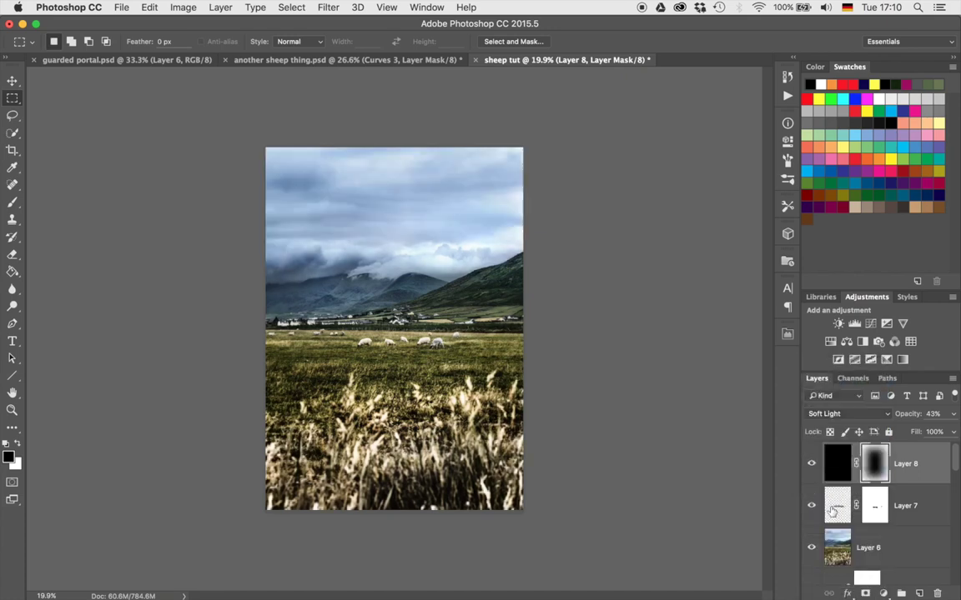
{"action": "left_click", "coordinate": [811, 461]}
{"action": "left_click", "coordinate": [811, 461]}
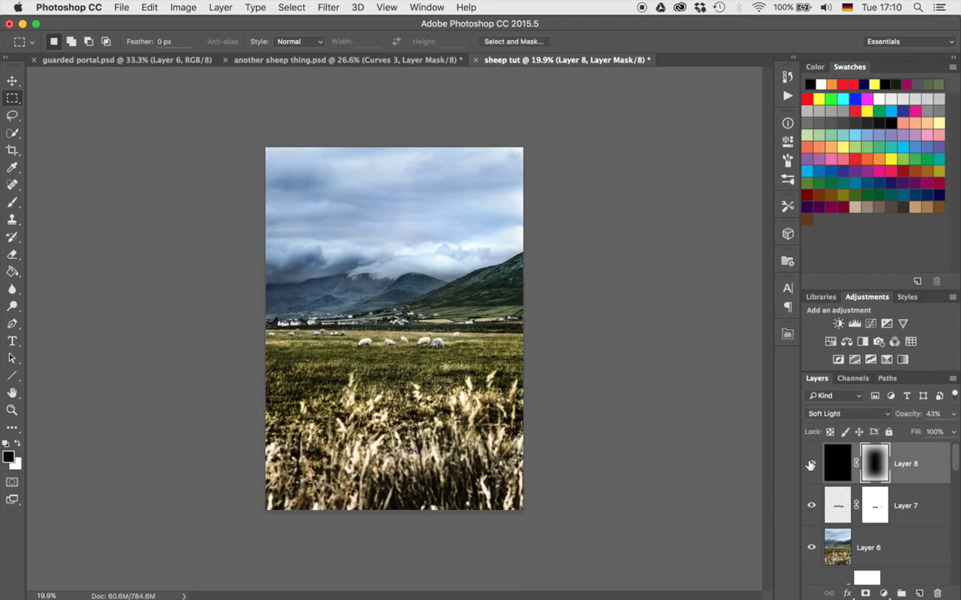
{"action": "left_click", "coordinate": [826, 414]}
{"action": "left_click", "coordinate": [827, 426]}
- Set the black vignette layer's blend mode to Luminosity and compare the image with and without it
{"action": "left_click", "coordinate": [834, 414]}
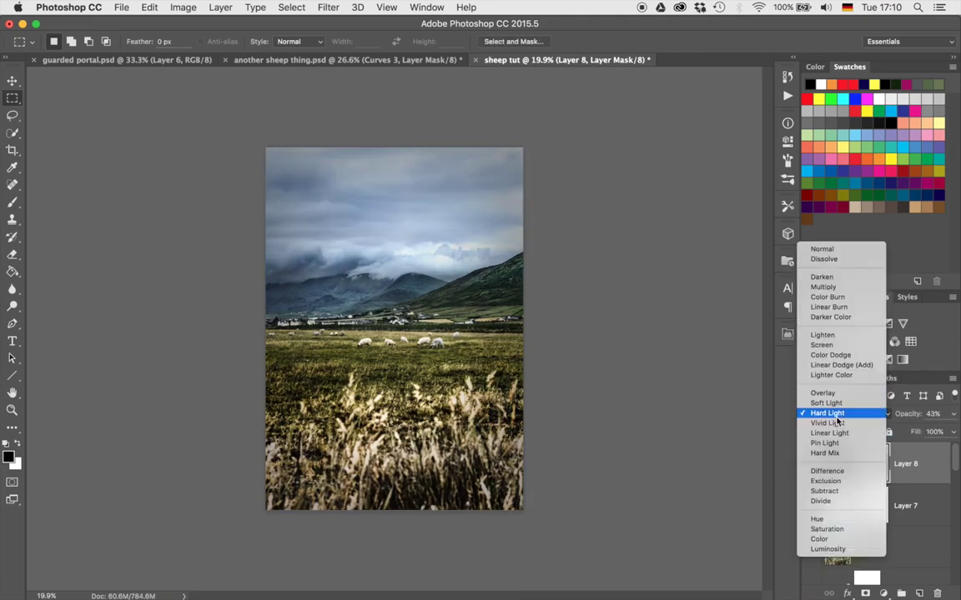
{"action": "left_click", "coordinate": [824, 548]}
{"action": "left_click", "coordinate": [814, 467]}
{"action": "left_click", "coordinate": [814, 467]}
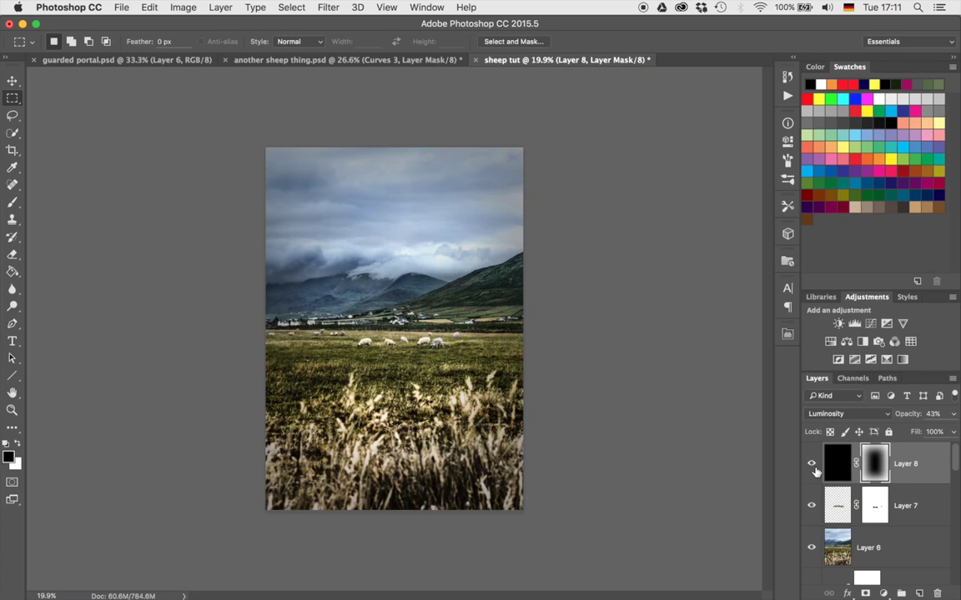
{"action": "left_click", "coordinate": [328, 7]}
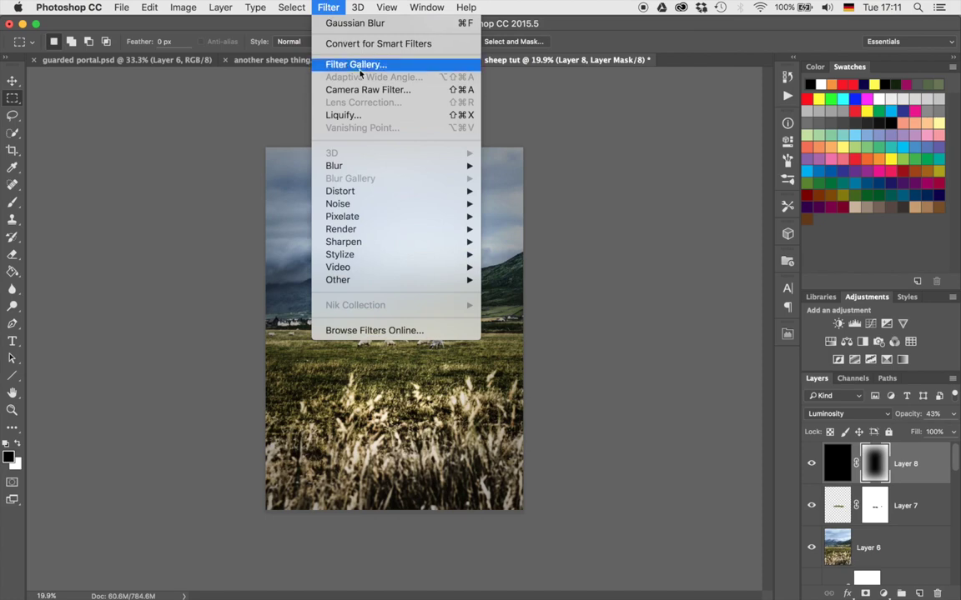
{"action": "left_click", "coordinate": [328, 7]}
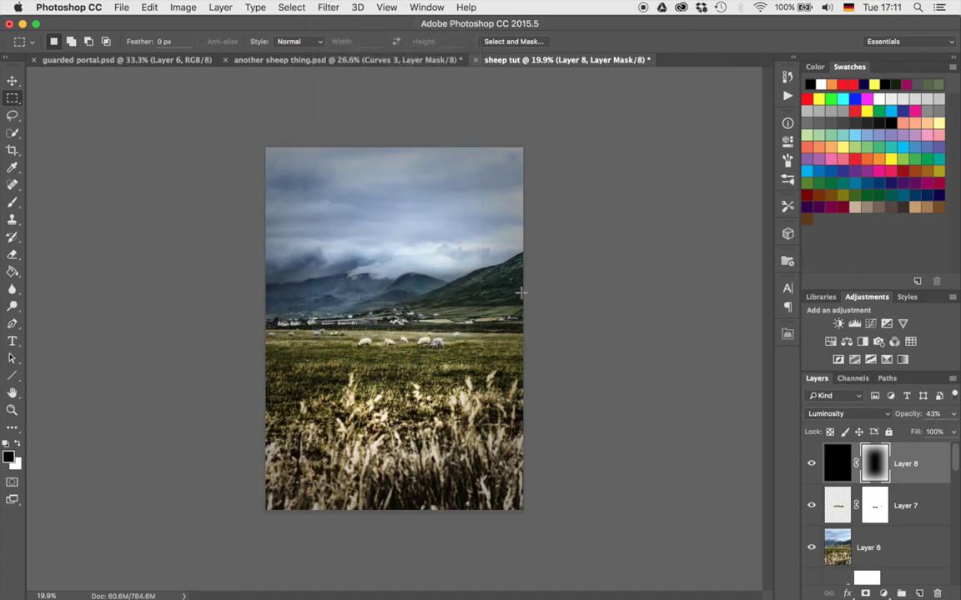
- Paint over the foreground grass on the vignette mask with a black brush of about 1200 px at 70% opacity
{"action": "key", "text": "b"}
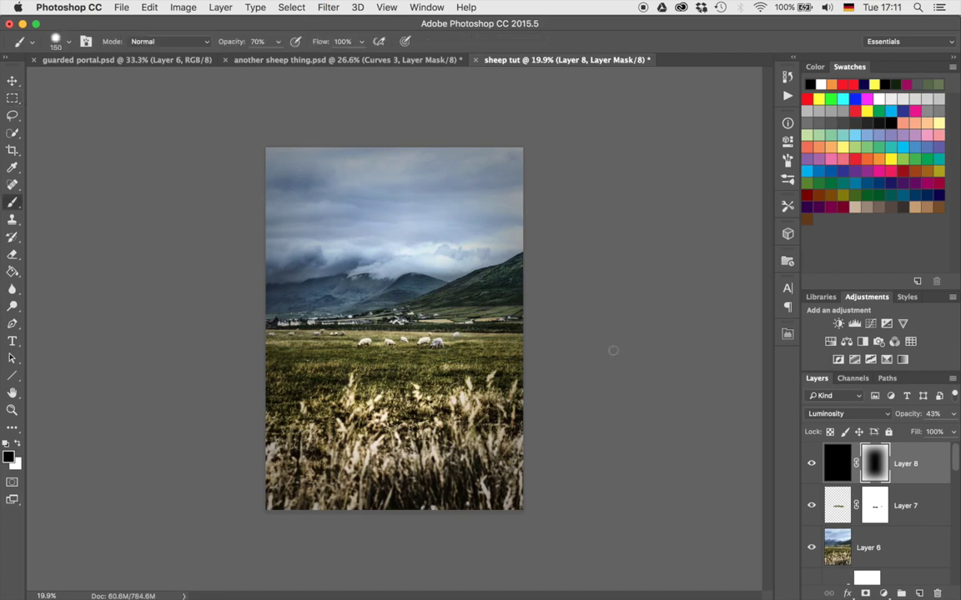
{"action": "key", "text": "bracketright"}
{"action": "key", "text": "bracketright"}
{"action": "key", "text": "bracketright"}
{"action": "key", "text": "bracketright"}
{"action": "key", "text": "bracketright"}
{"action": "key", "text": "bracketright"}
{"action": "key", "text": "bracketright"}
{"action": "key", "text": "bracketright"}
{"action": "key", "text": "bracketright"}
{"action": "key", "text": "bracketright"}
{"action": "key", "text": "bracketright"}
{"action": "key", "text": "bracketright"}
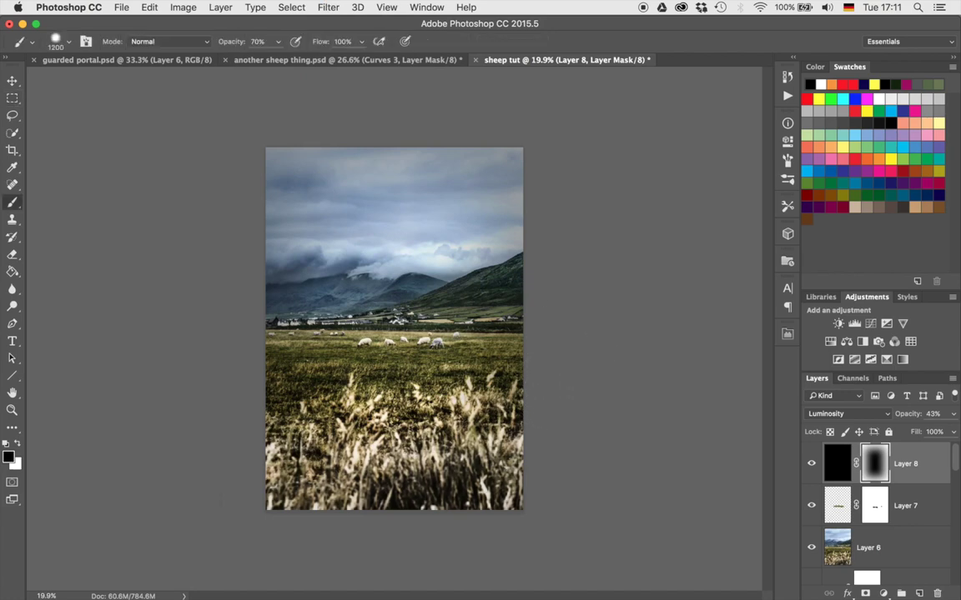
{"action": "left_click_drag", "start_coordinate": [450, 471], "coordinate": [356, 442]}
- Try painting the sky area of the vignette mask with a black 1600 px brush at 50% opacity, and undo the stroke
{"action": "key", "text": "bracketright"}
{"action": "key", "text": "3"}
{"action": "key", "text": "5"}
{"action": "key", "text": "bracketleft"}
{"action": "key", "text": "bracketleft"}
{"action": "mouse_move", "coordinate": [334, 192]}
{"action": "left_mouse_down"}
{"action": "mouse_move", "coordinate": [359, 204]}
{"action": "mouse_move", "coordinate": [337, 291]}
{"action": "mouse_move", "coordinate": [369, 308]}
{"action": "left_mouse_up"}
{"action": "key", "text": "super+z"}
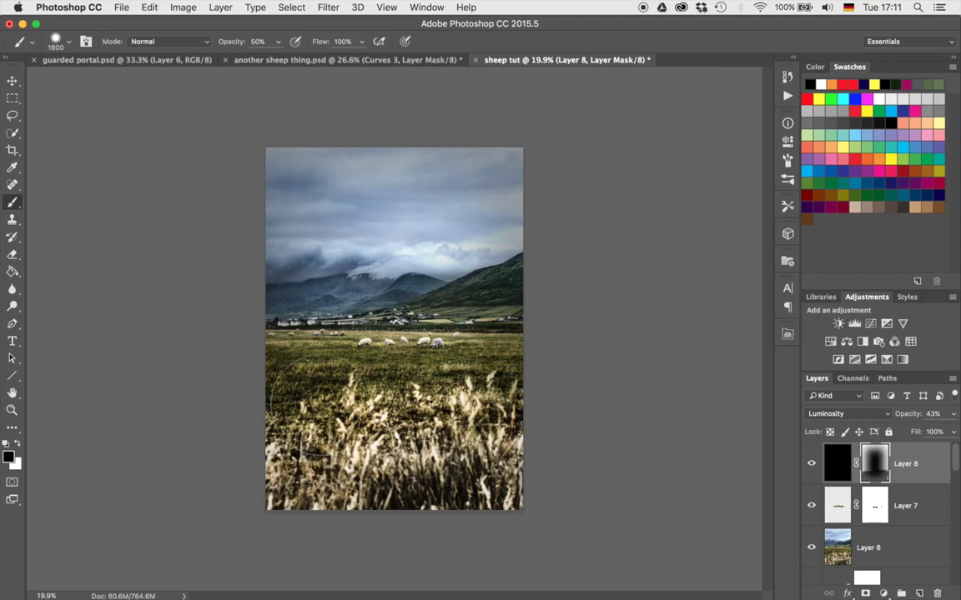
- Lighten the vignette across the upper sky by painting black on its mask with a 1600 px brush at 10% opacity
{"action": "key", "text": "1"}
{"action": "mouse_move", "coordinate": [269, 199]}
{"action": "left_mouse_down"}
{"action": "mouse_move", "coordinate": [280, 183]}
{"action": "mouse_move", "coordinate": [387, 173]}
{"action": "mouse_move", "coordinate": [291, 213]}
{"action": "mouse_move", "coordinate": [524, 187]}
{"action": "left_mouse_up"}
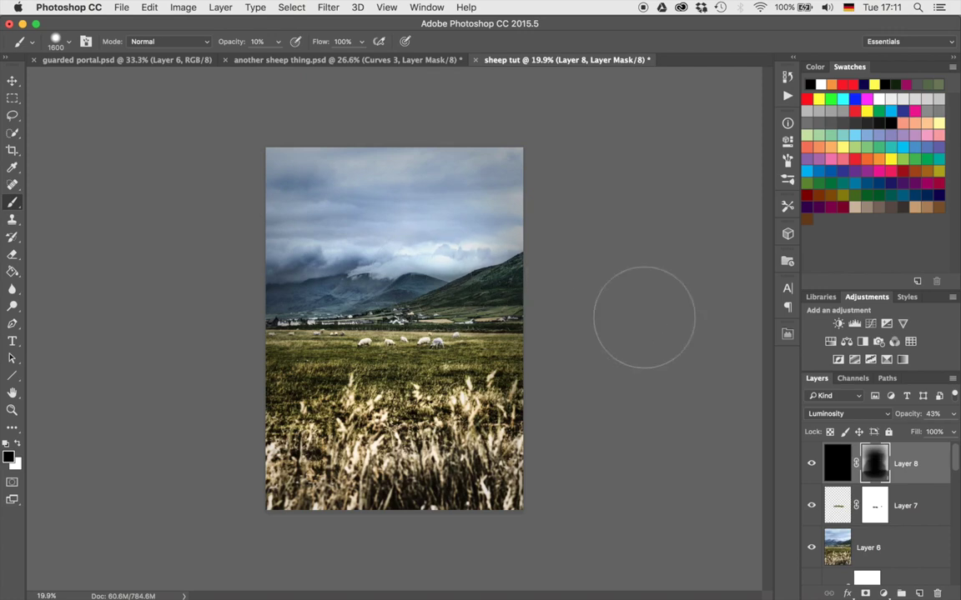
- Examine the whole image and then the sheep, hills and clouds up close for visible noise
{"action": "scroll", "coordinate": [644, 318], "scroll_direction": "down", "scroll_amount": 5}
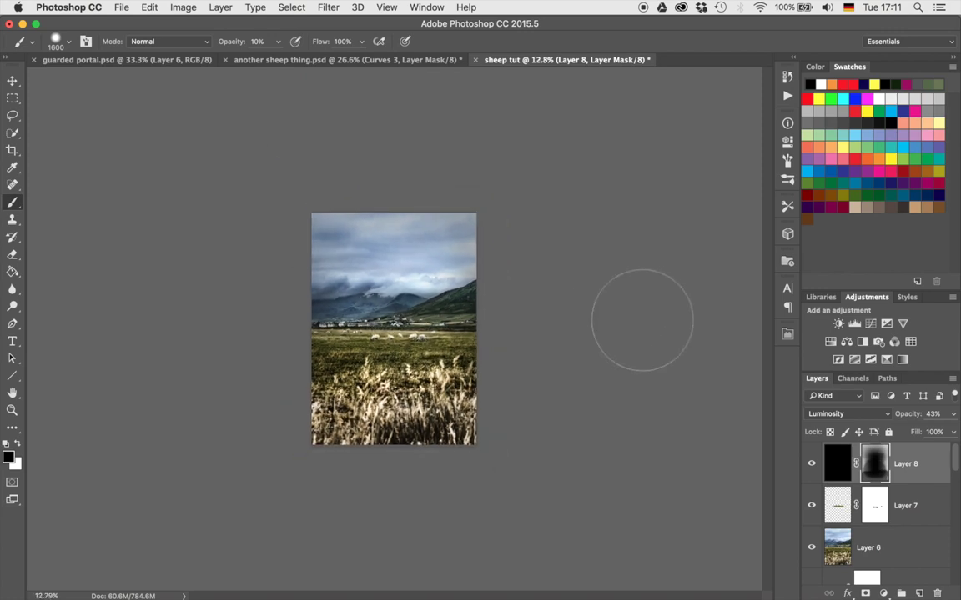
{"action": "scroll", "coordinate": [643, 321], "scroll_direction": "up", "scroll_amount": 5}
{"action": "scroll", "coordinate": [642, 320], "scroll_direction": "up", "scroll_amount": 3}
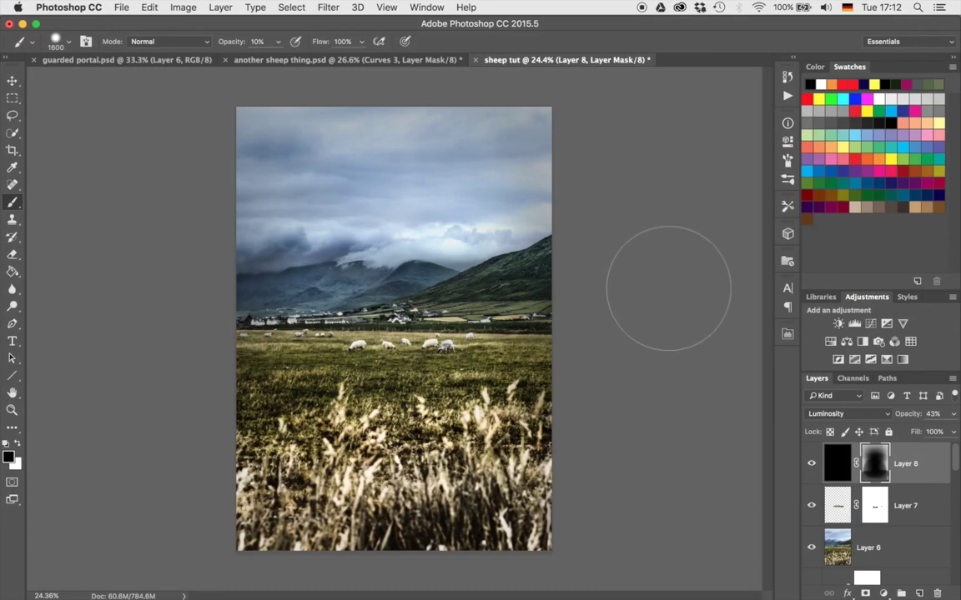
{"action": "scroll", "coordinate": [380, 221], "scroll_direction": "up", "scroll_amount": 4}
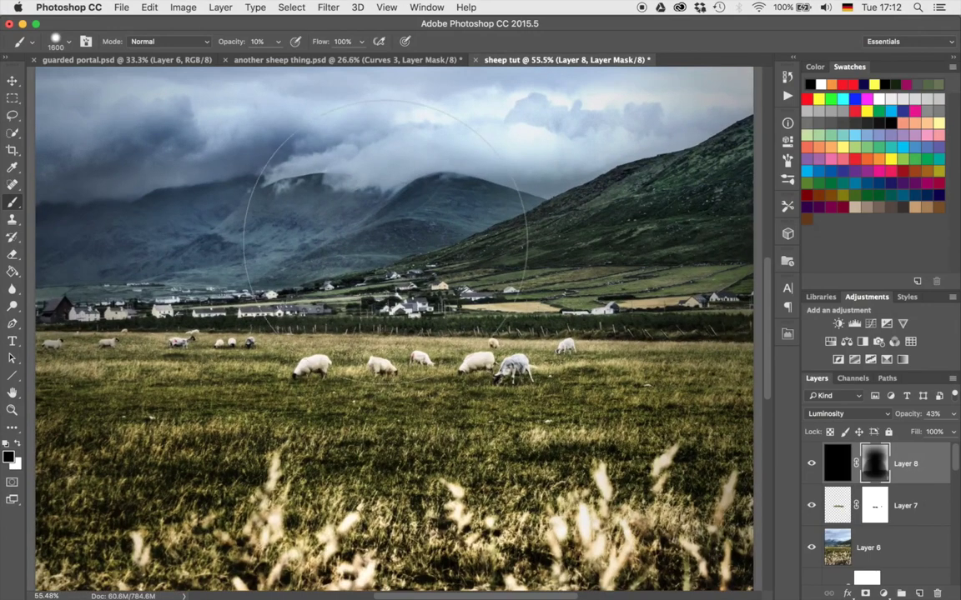
{"action": "scroll", "coordinate": [385, 241], "scroll_direction": "up", "scroll_amount": 4}
{"action": "scroll", "coordinate": [386, 241], "scroll_direction": "left", "scroll_amount": 4}
{"action": "scroll", "coordinate": [386, 241], "scroll_direction": "up", "scroll_amount": 3}
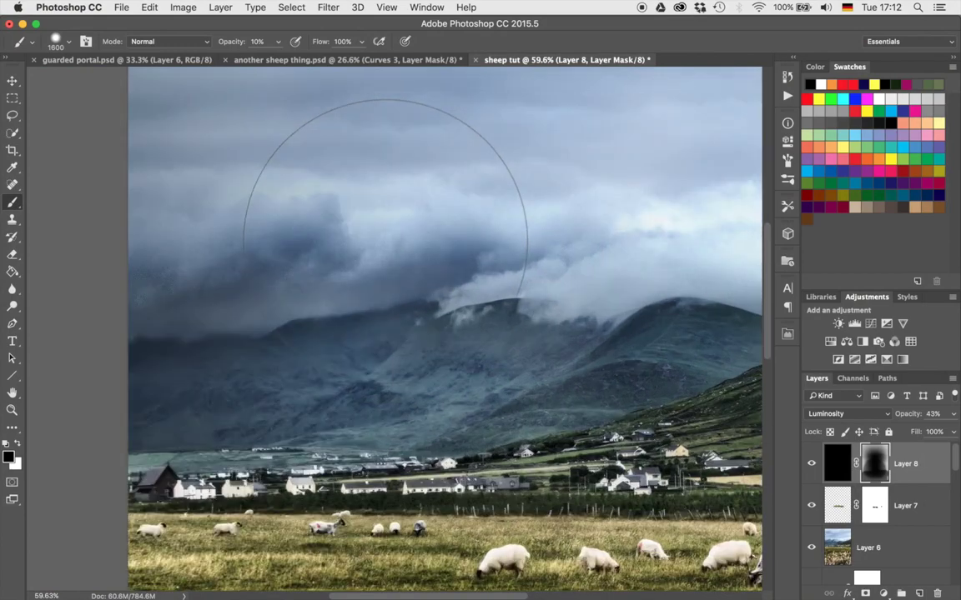
{"action": "scroll", "coordinate": [385, 242], "scroll_direction": "up", "scroll_amount": 3}
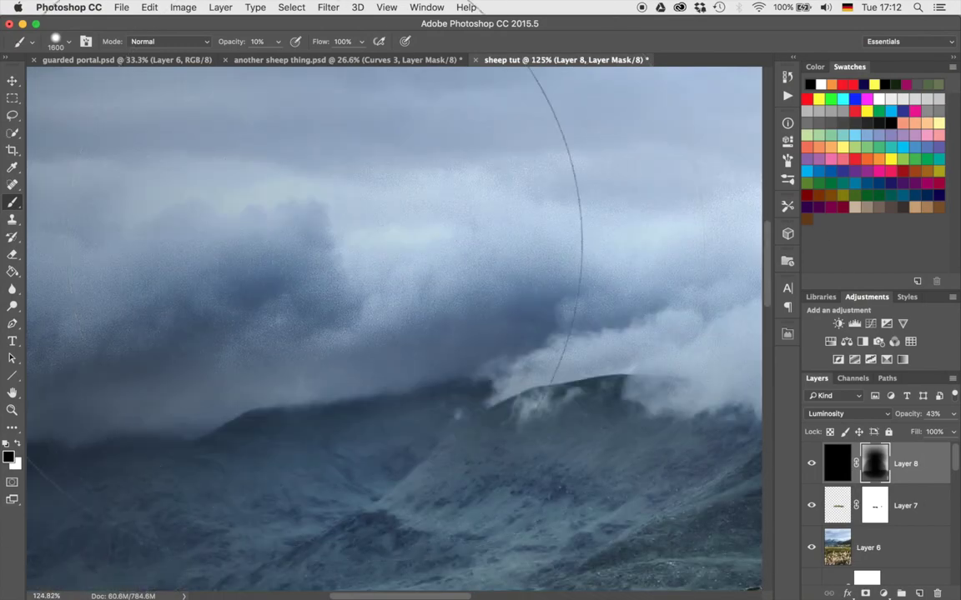
{"action": "scroll", "coordinate": [436, 207], "scroll_direction": "up", "scroll_amount": 5}
{"action": "scroll", "coordinate": [436, 206], "scroll_direction": "right", "scroll_amount": 3}
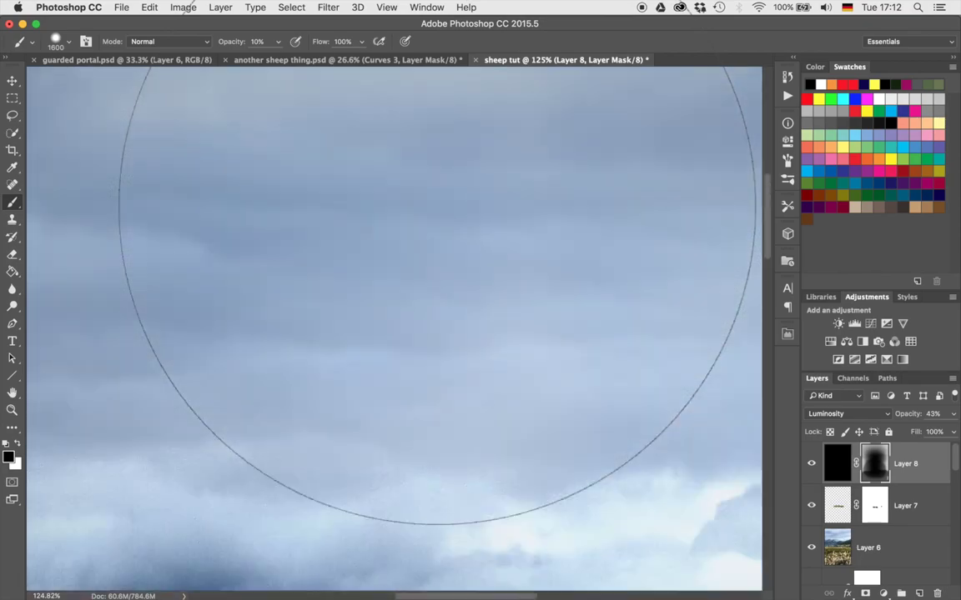
{"action": "scroll", "coordinate": [437, 207], "scroll_direction": "down", "scroll_amount": 4}
{"action": "scroll", "coordinate": [437, 242], "scroll_direction": "down", "scroll_amount": 3}
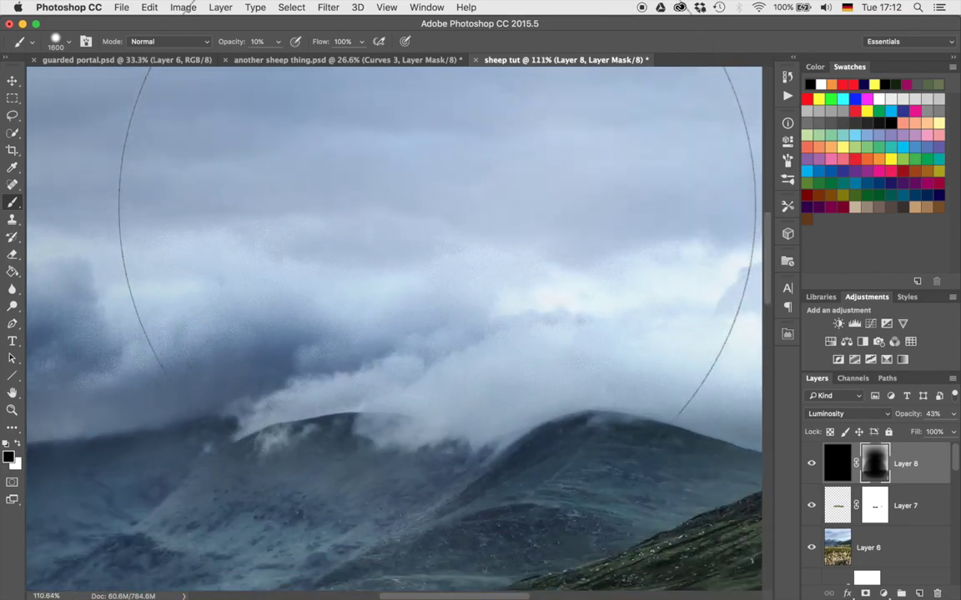
- Stamp all visible layers into a new top layer and open the Camera Raw Filter on it
{"action": "scroll", "coordinate": [437, 209], "scroll_direction": "down", "scroll_amount": 3}
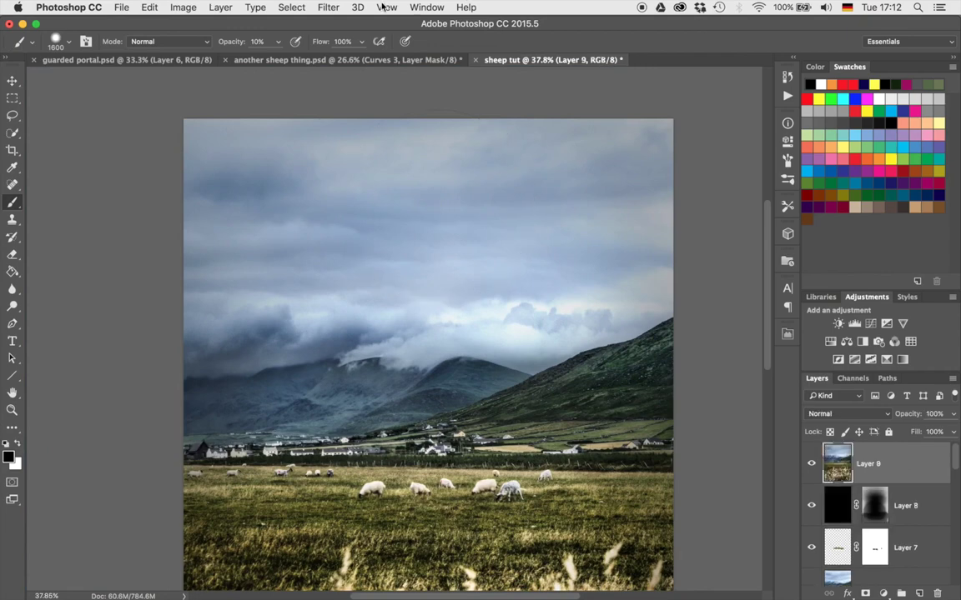
{"action": "left_click", "coordinate": [337, 6]}
{"action": "left_click", "coordinate": [342, 91]}
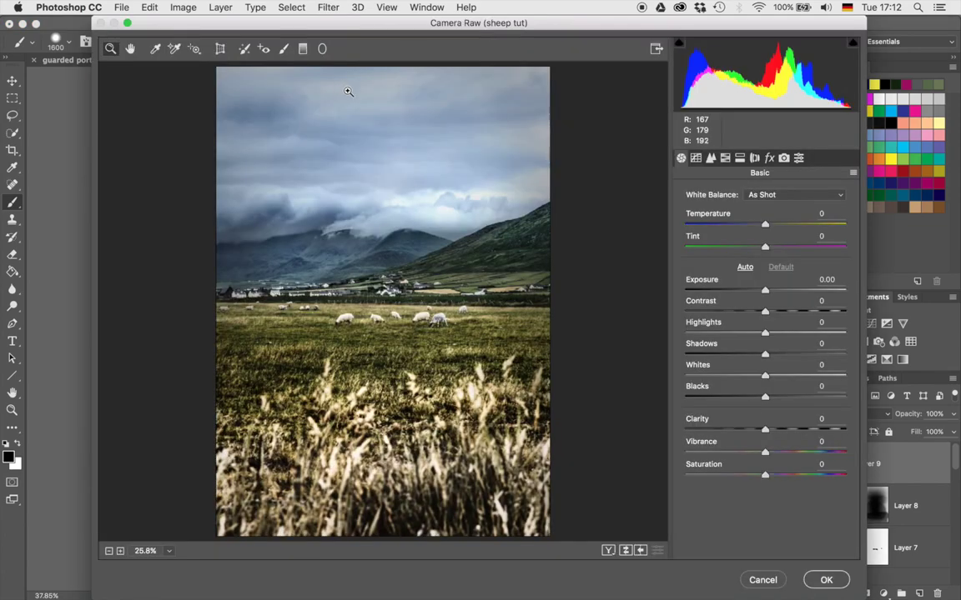
- Set the Luminance noise reduction to 59 in the Camera Raw Detail settings, checking the clouds at 100%
{"action": "left_click", "coordinate": [710, 159]}
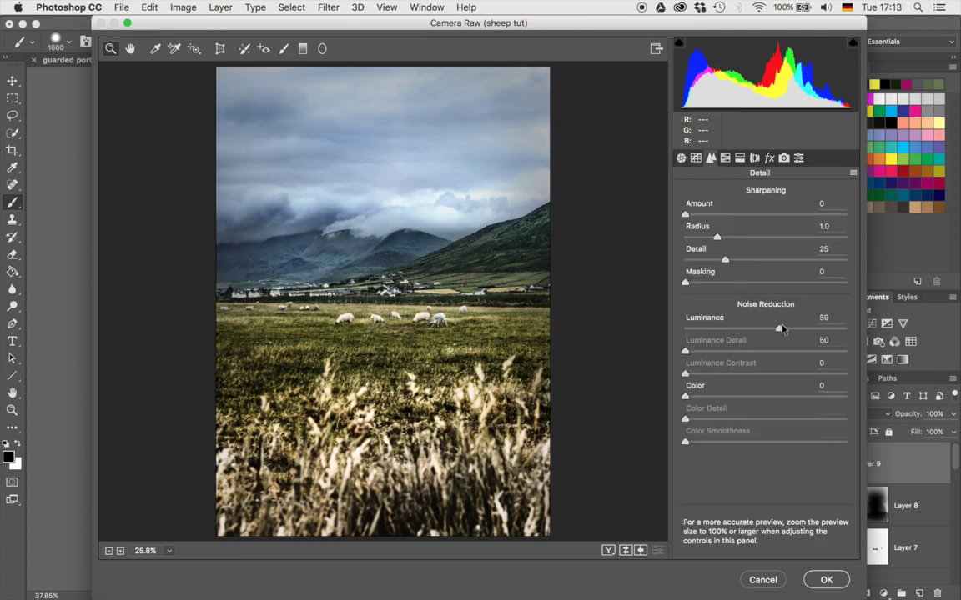
{"action": "left_click_drag", "start_coordinate": [782, 329], "coordinate": [781, 329]}
{"action": "left_click", "coordinate": [289, 214]}
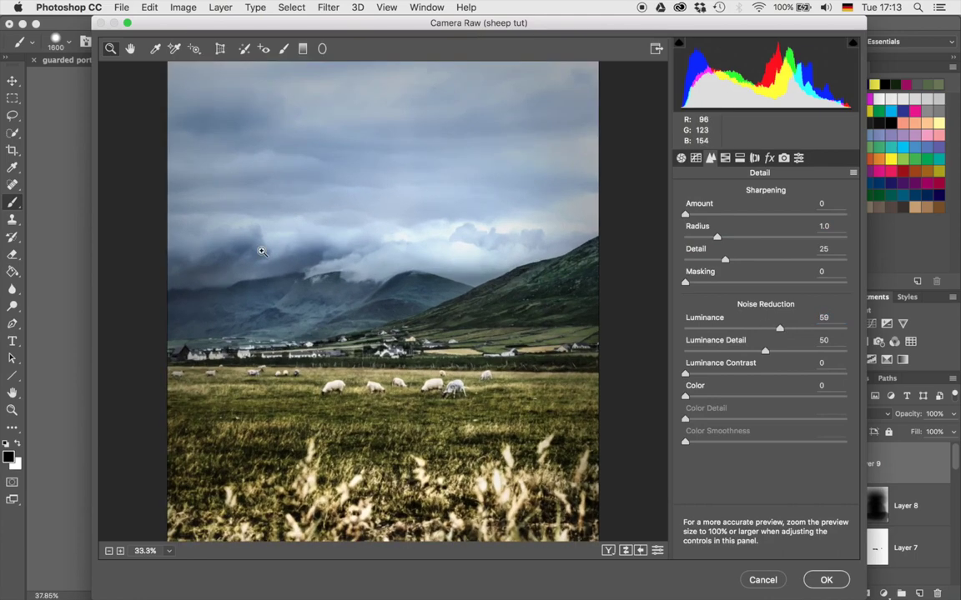
{"action": "left_click", "coordinate": [262, 251]}
{"action": "left_click", "coordinate": [229, 285]}
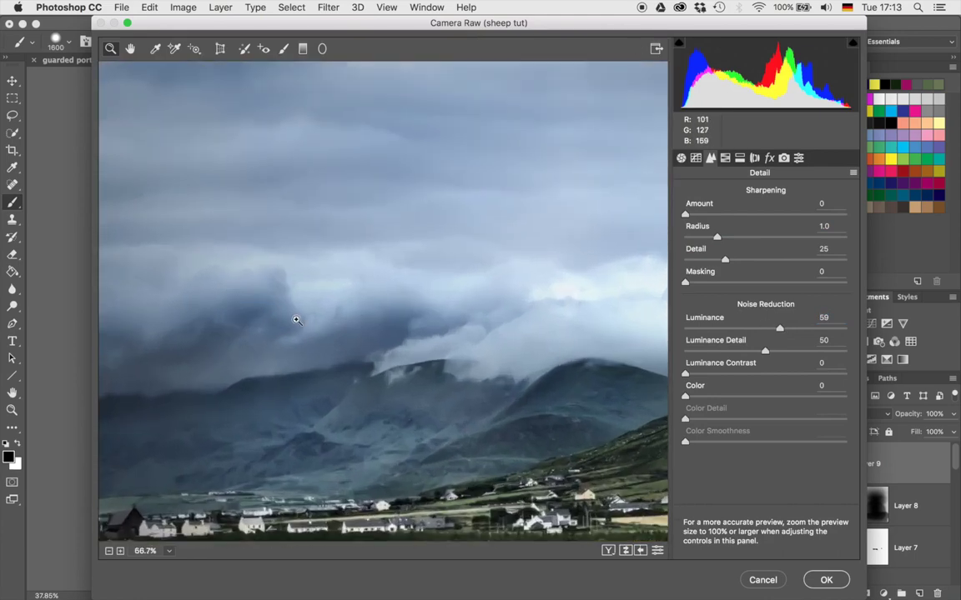
{"action": "left_click", "coordinate": [296, 319]}
- Lower the Luminance Detail, raise the Luminance noise reduction further, and apply the Camera Raw Filter
{"action": "left_click", "coordinate": [737, 351]}
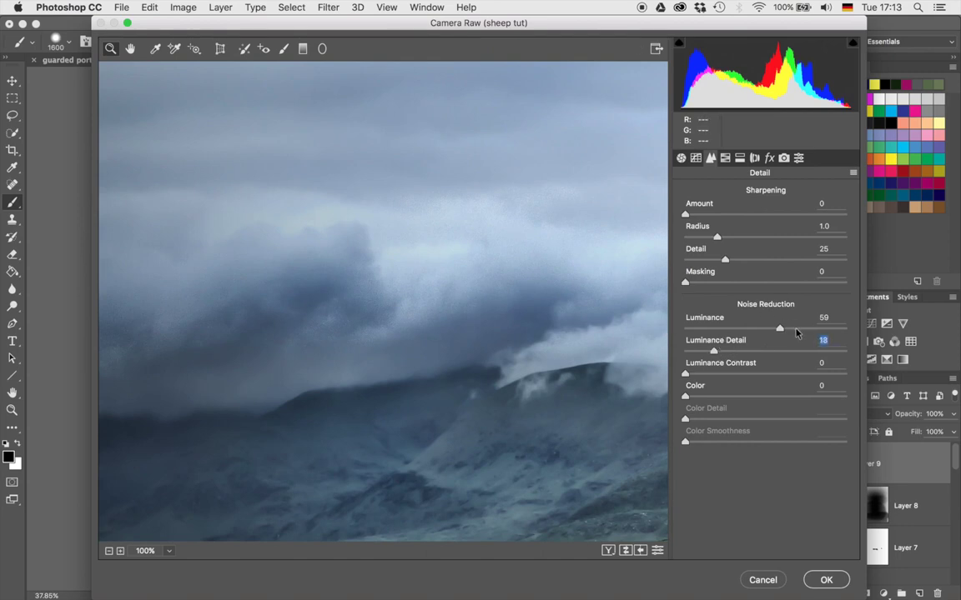
{"action": "left_click", "coordinate": [700, 351]}
{"action": "left_click", "coordinate": [823, 329]}
{"action": "left_click_drag", "start_coordinate": [823, 332], "coordinate": [811, 332]}
{"action": "left_click", "coordinate": [826, 579]}
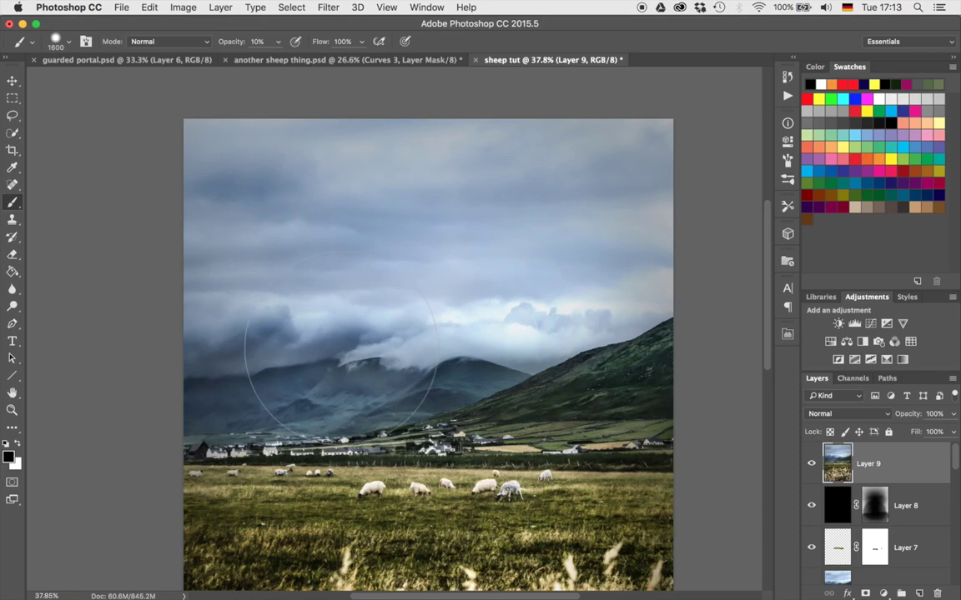
- Check the smoothed clouds and add a layer mask to the noise-reduced layer
{"action": "scroll", "coordinate": [340, 350], "scroll_direction": "up", "scroll_amount": 2}
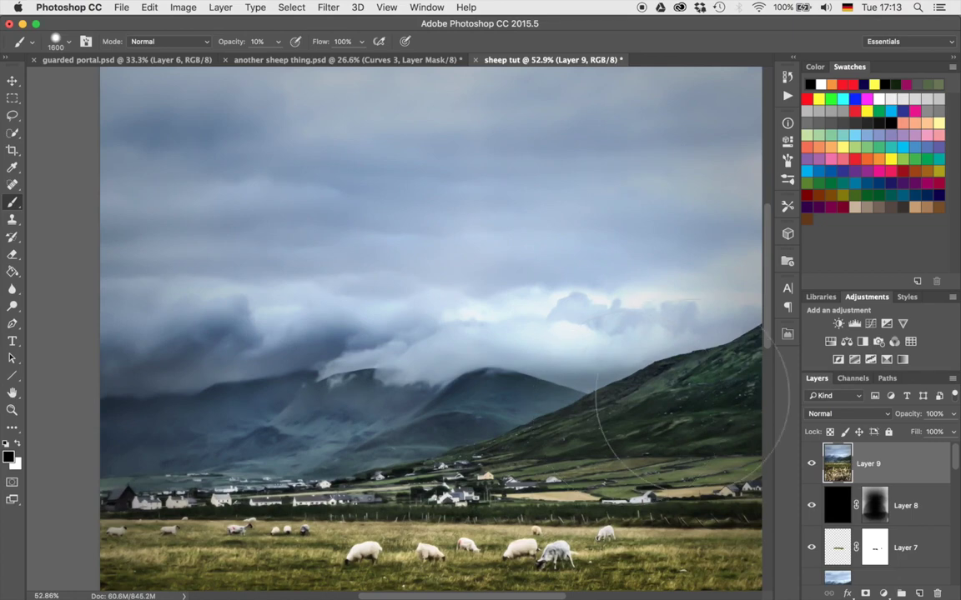
{"action": "scroll", "coordinate": [450, 401], "scroll_direction": "up", "scroll_amount": 2}
{"action": "scroll", "coordinate": [529, 498], "scroll_direction": "up", "scroll_amount": 2}
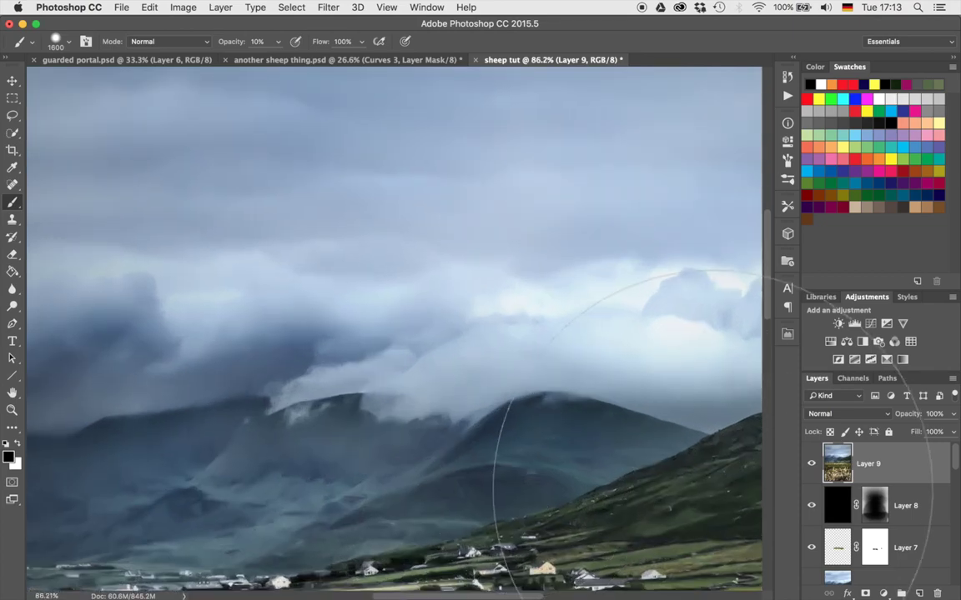
{"action": "left_click", "coordinate": [865, 593]}
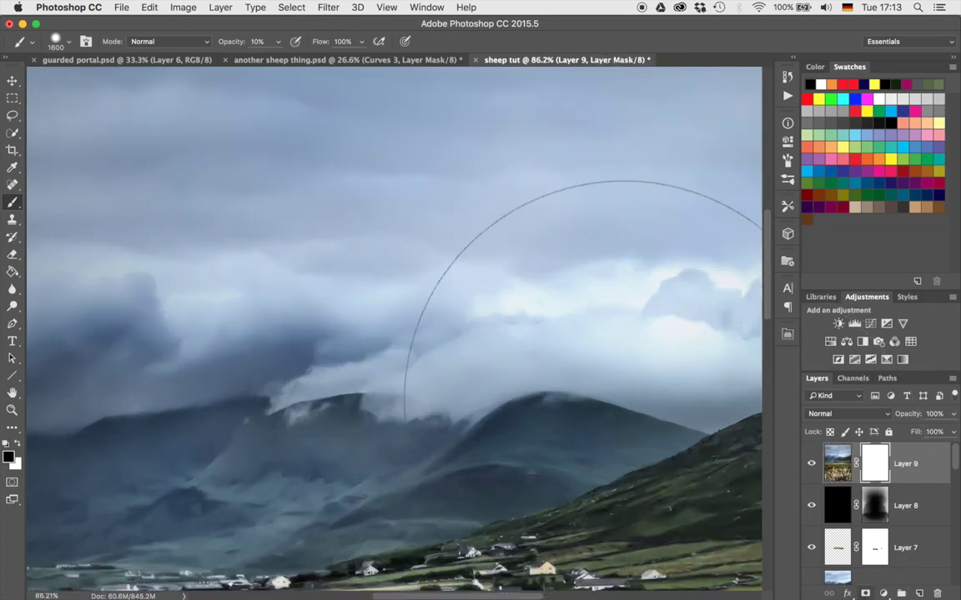
- Invert the noise-reduced layer's mask to black and start painting white over the left clouds with a soft 1600 px brush at 40% opacity
{"action": "scroll", "coordinate": [558, 342], "scroll_direction": "left", "scroll_amount": 5}
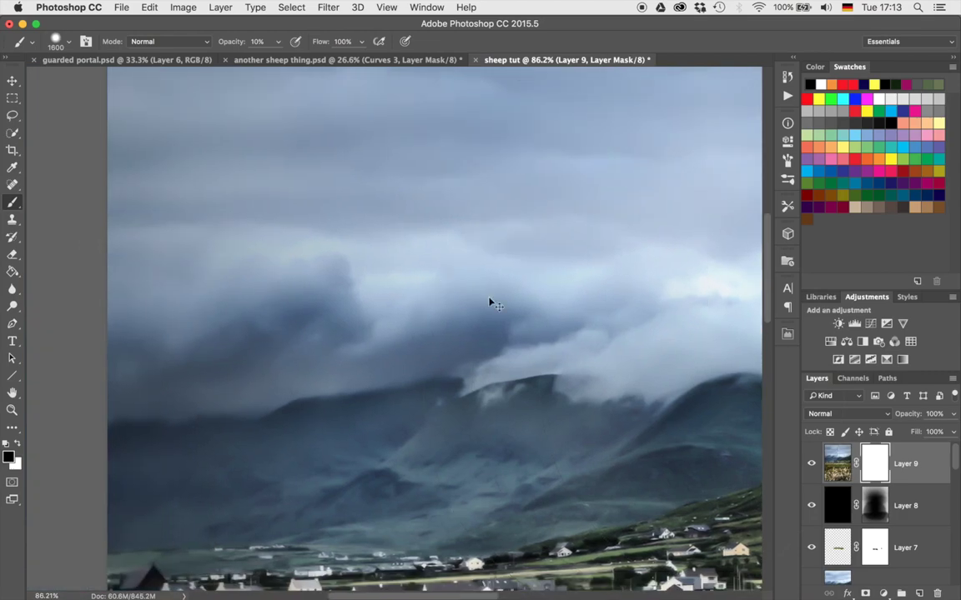
{"action": "key", "text": "super+i"}
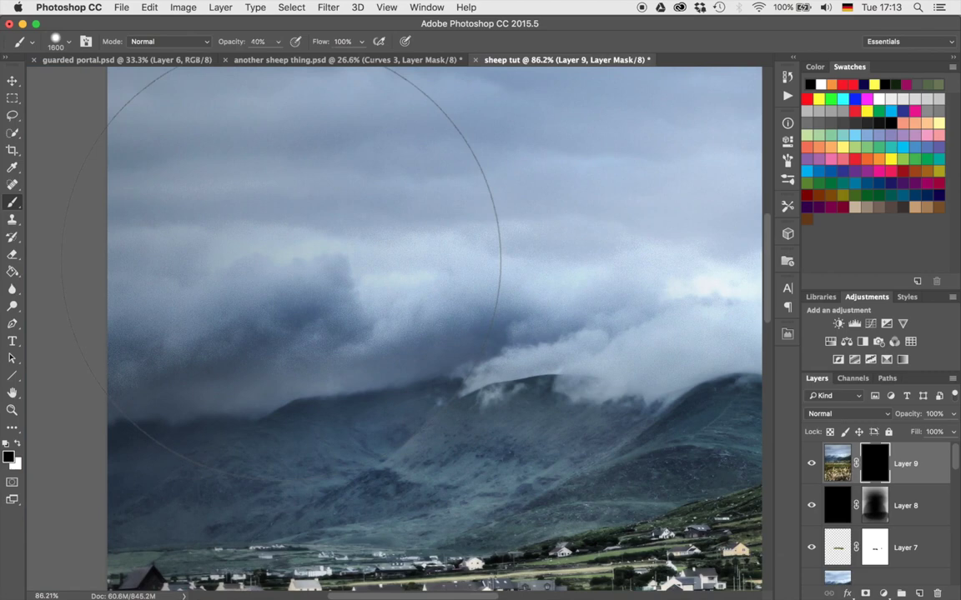
{"action": "key", "text": "x"}
{"action": "left_click_drag", "start_coordinate": [251, 242], "coordinate": [349, 226]}
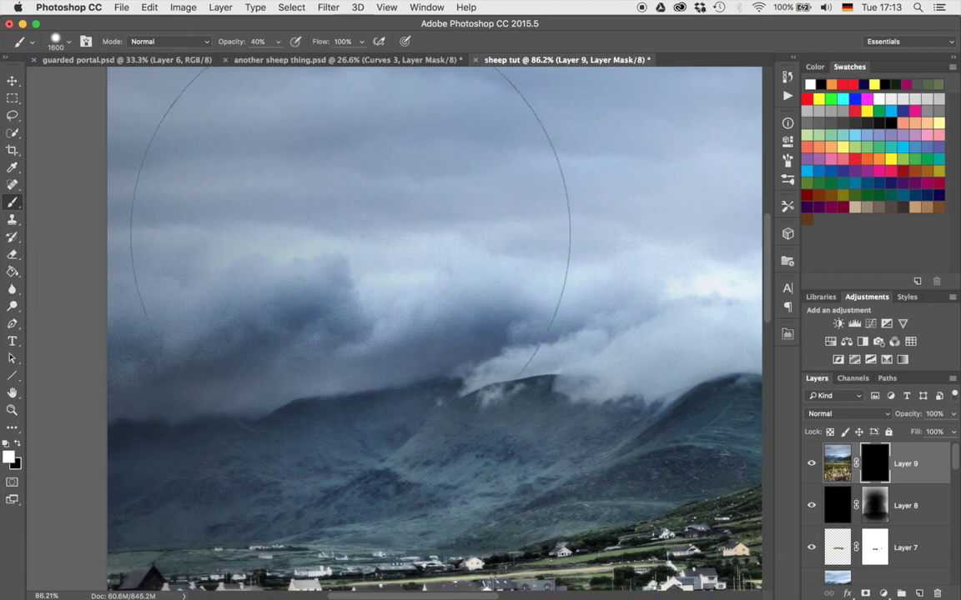
{"action": "left_click", "coordinate": [494, 210]}
- Reduce the brush to 1100 px and paint white on the mask across the cloud band above the mountains to the photo's right edge
{"action": "key", "text": "bracketleft"}
{"action": "key", "text": "bracketleft"}
{"action": "key", "text": "bracketleft"}
{"action": "key", "text": "bracketleft"}
{"action": "key", "text": "bracketleft"}
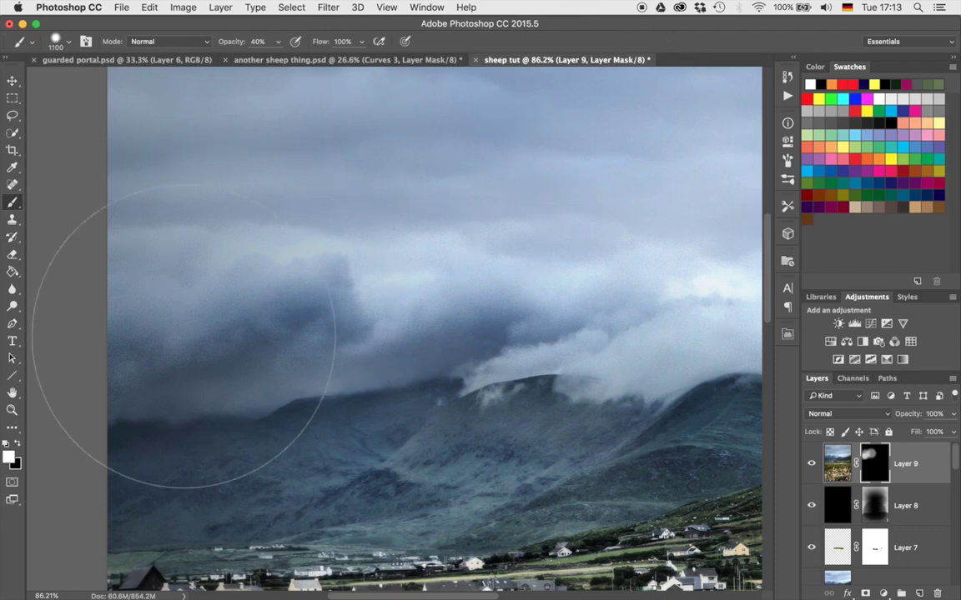
{"action": "scroll", "coordinate": [536, 247], "scroll_direction": "right", "scroll_amount": 5}
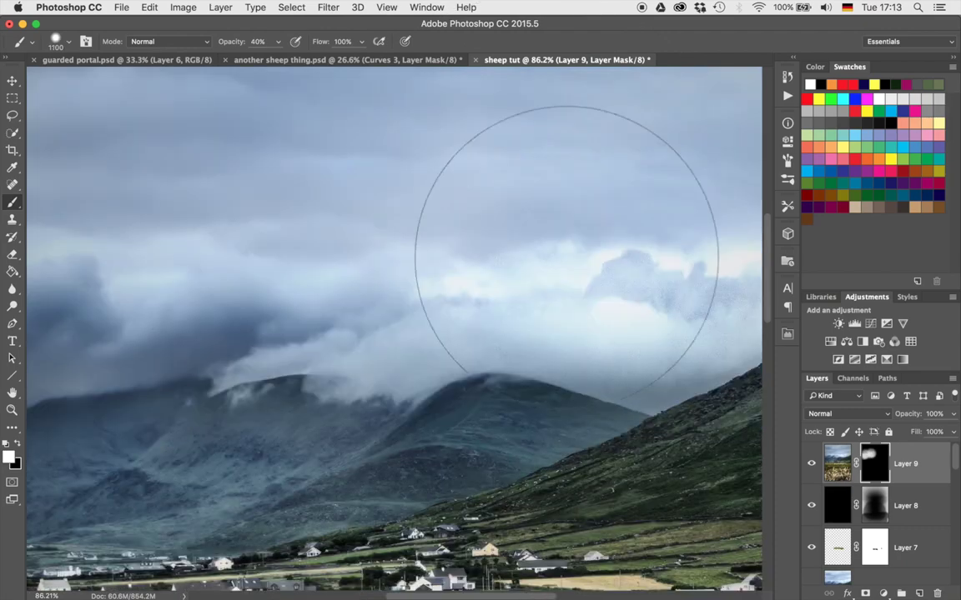
{"action": "scroll", "coordinate": [493, 254], "scroll_direction": "right", "scroll_amount": 5}
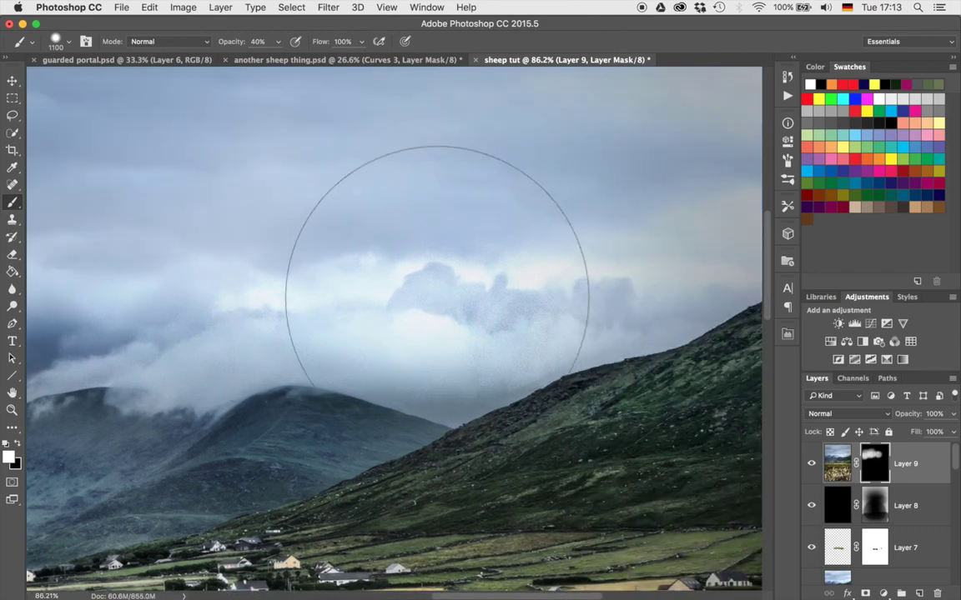
{"action": "scroll", "coordinate": [551, 244], "scroll_direction": "right", "scroll_amount": 5}
{"action": "scroll", "coordinate": [551, 244], "scroll_direction": "up", "scroll_amount": 2}
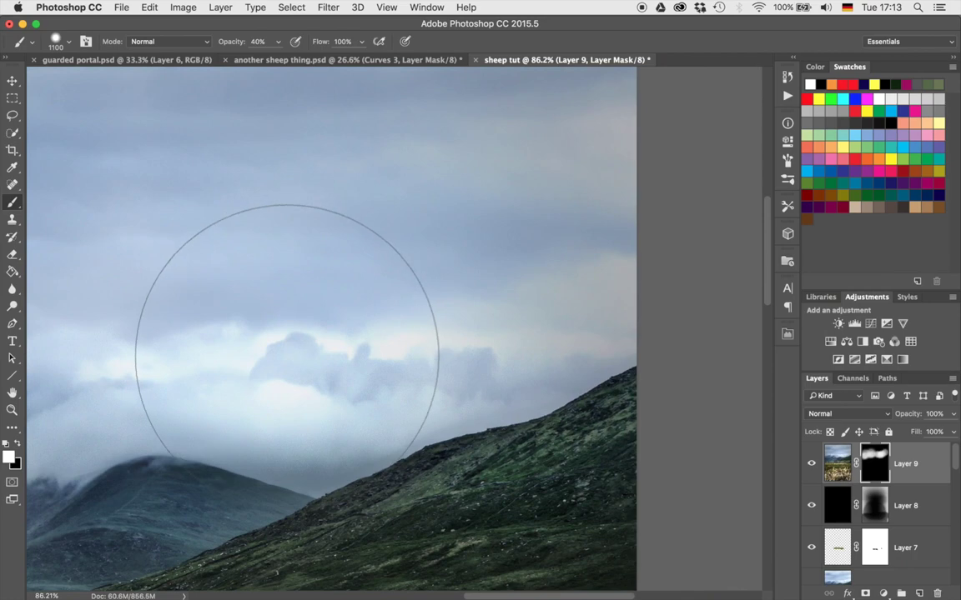
- Examine the masked noise reduction from the upper sky down to the pasture and in the whole image
{"action": "scroll", "coordinate": [287, 356], "scroll_direction": "up", "scroll_amount": 5}
{"action": "scroll", "coordinate": [286, 356], "scroll_direction": "left", "scroll_amount": 2}
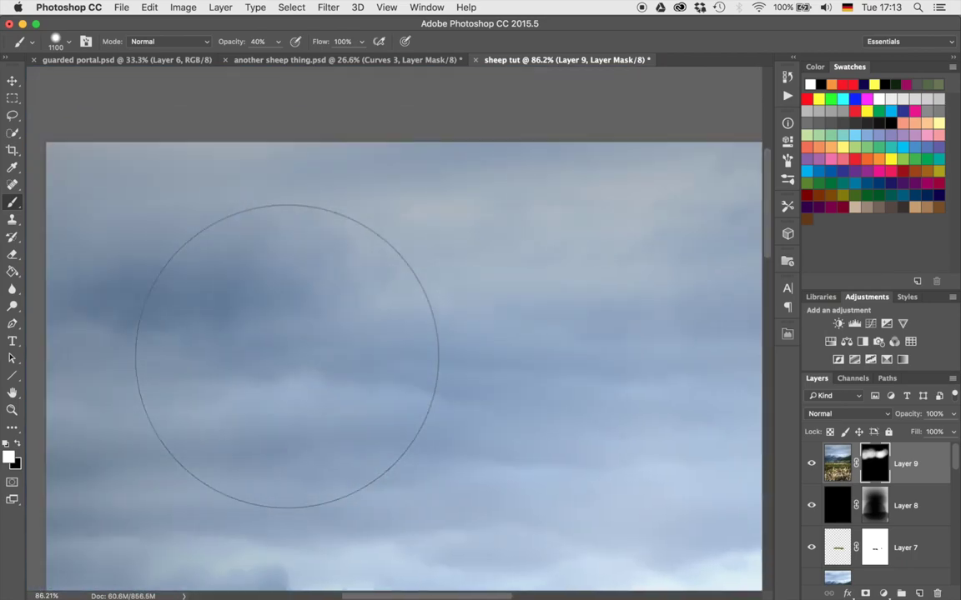
{"action": "scroll", "coordinate": [286, 356], "scroll_direction": "down", "scroll_amount": 6}
{"action": "scroll", "coordinate": [287, 356], "scroll_direction": "down", "scroll_amount": 3}
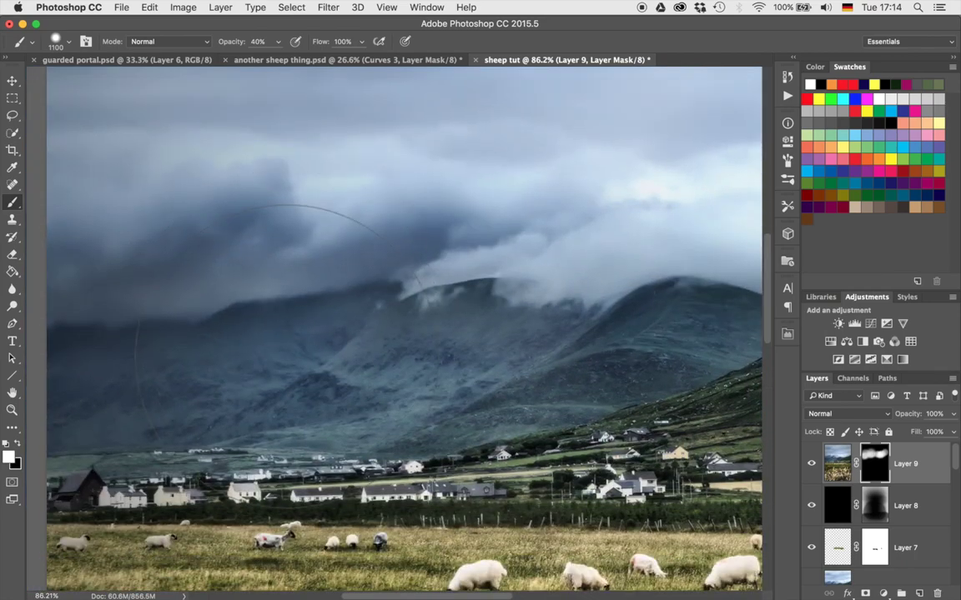
{"action": "scroll", "coordinate": [287, 356], "scroll_direction": "down", "scroll_amount": 6}
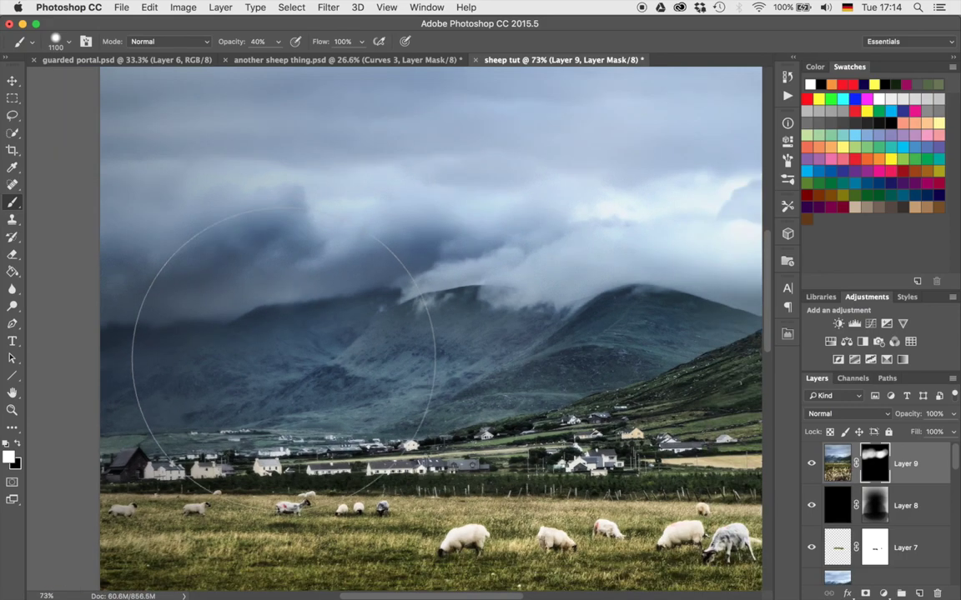
{"action": "scroll", "coordinate": [284, 359], "scroll_direction": "down", "scroll_amount": 4}
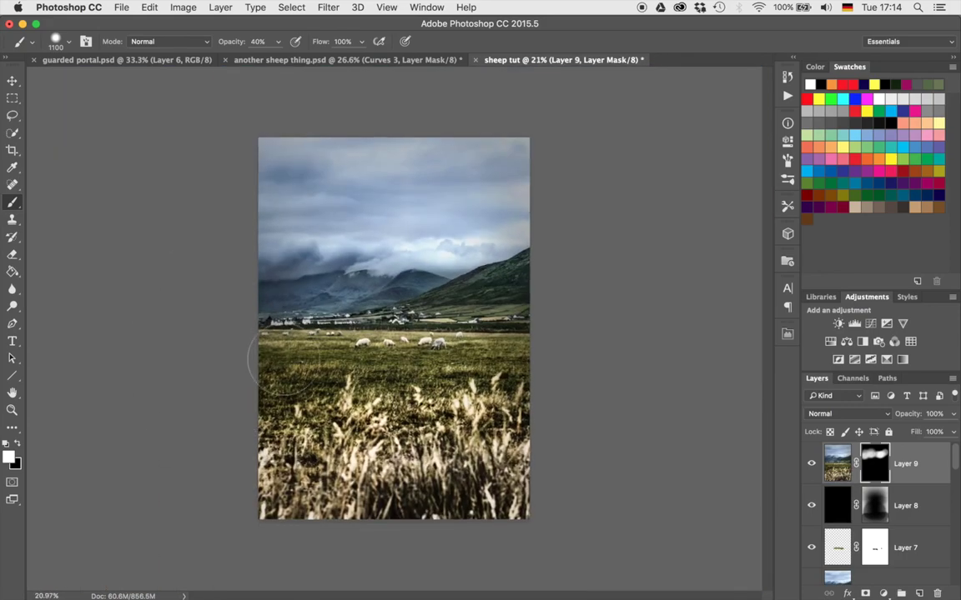